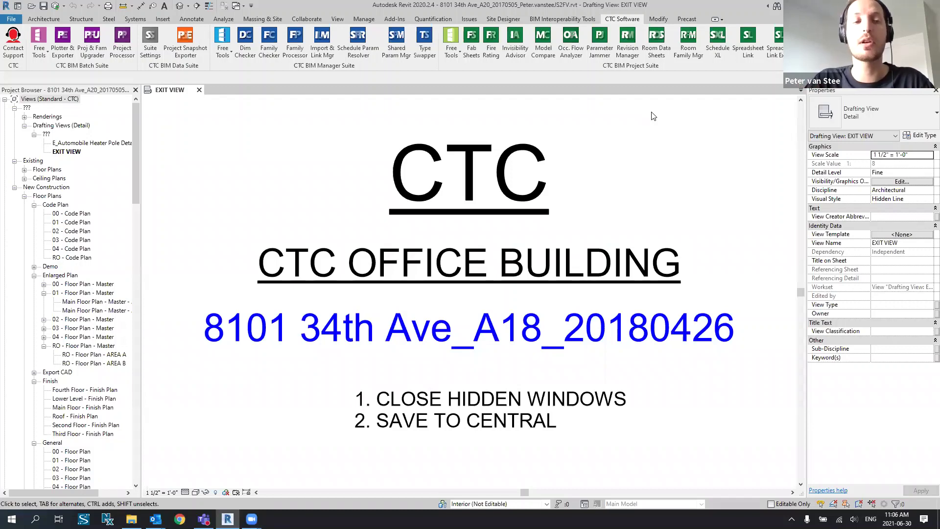
- Float the CTC BIM Batch Suite toolset over the drawing area and look through its free tools
{"action": "left_click_drag", "start_coordinate": [91, 71], "coordinate": [274, 164]}
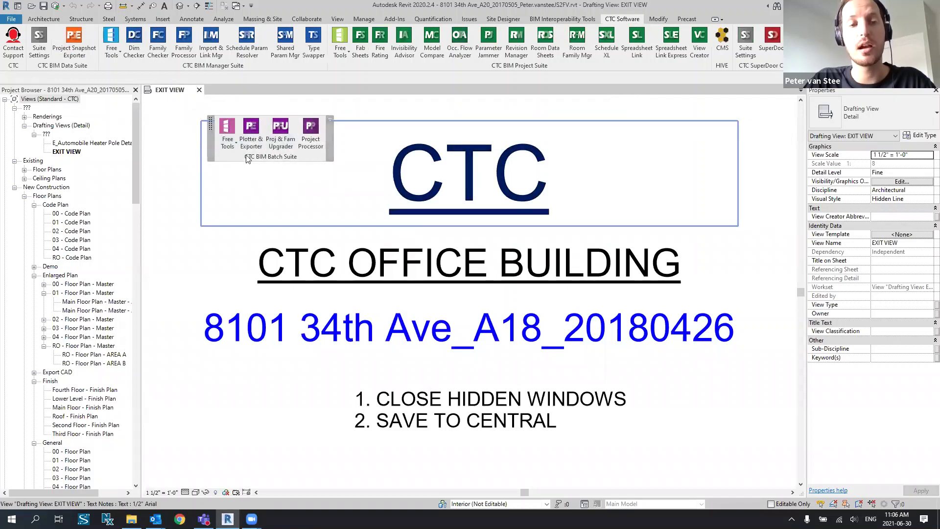
{"action": "left_click", "coordinate": [228, 136]}
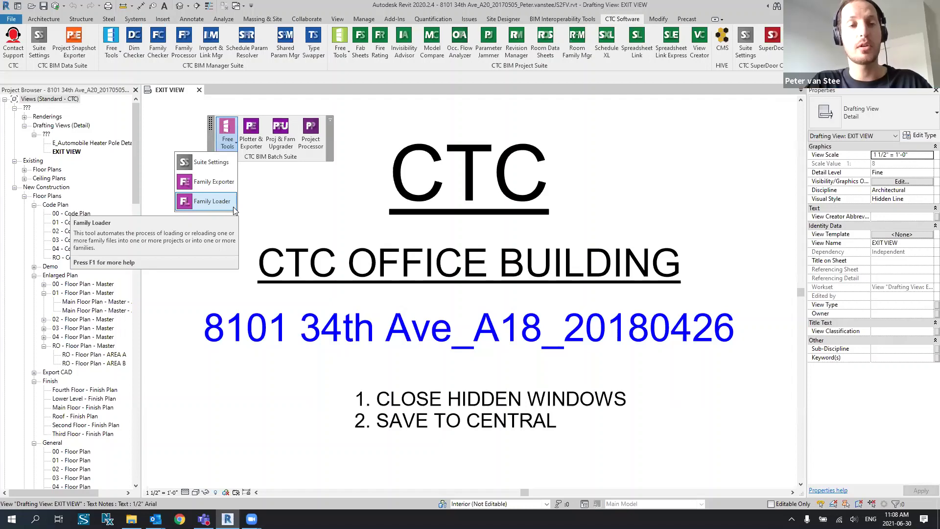
{"action": "left_click", "coordinate": [258, 158]}
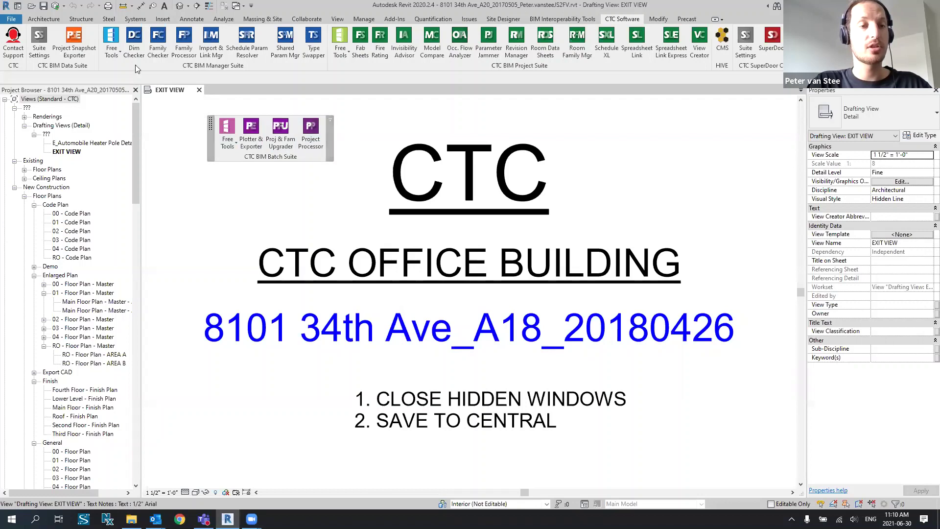
- Remove the revision clouds of Revision 2, Revision 3 and Revision 4 with the Rev Cloud Remover
{"action": "left_click", "coordinate": [112, 49]}
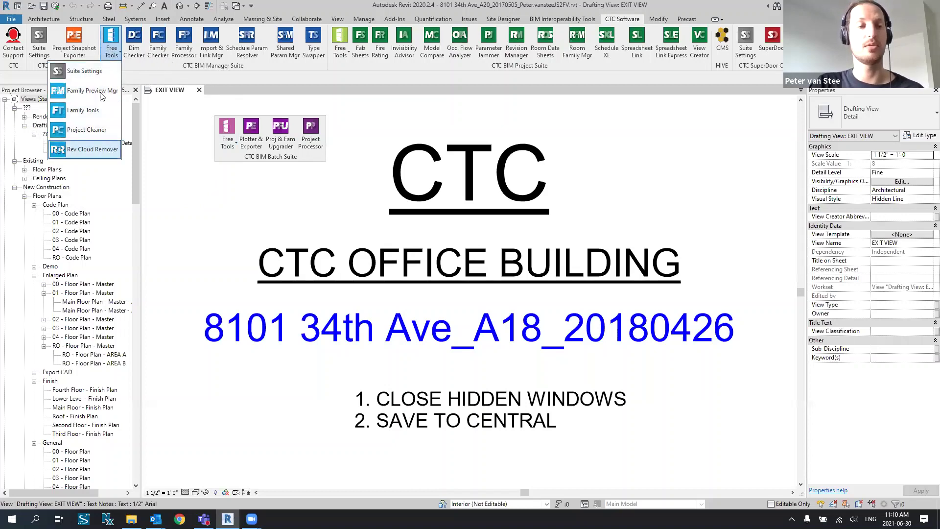
{"action": "left_click", "coordinate": [89, 152]}
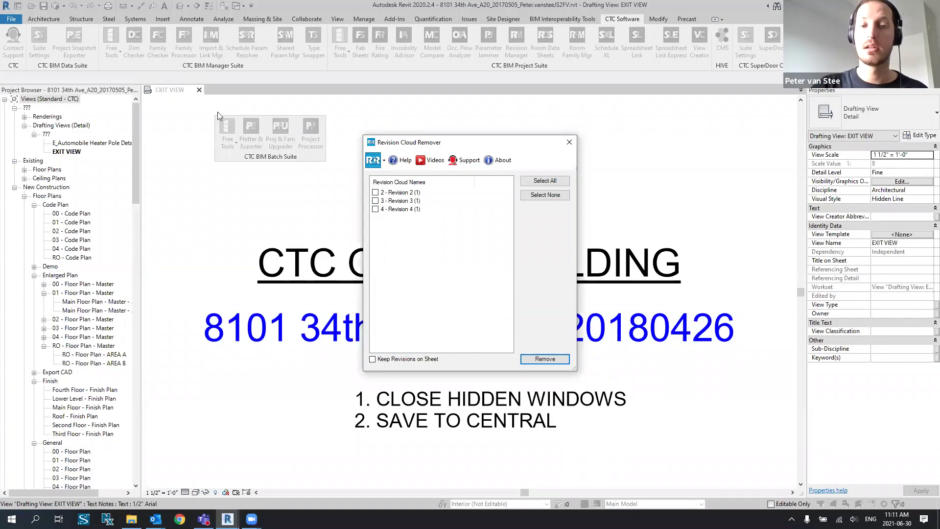
{"action": "left_click", "coordinate": [375, 209]}
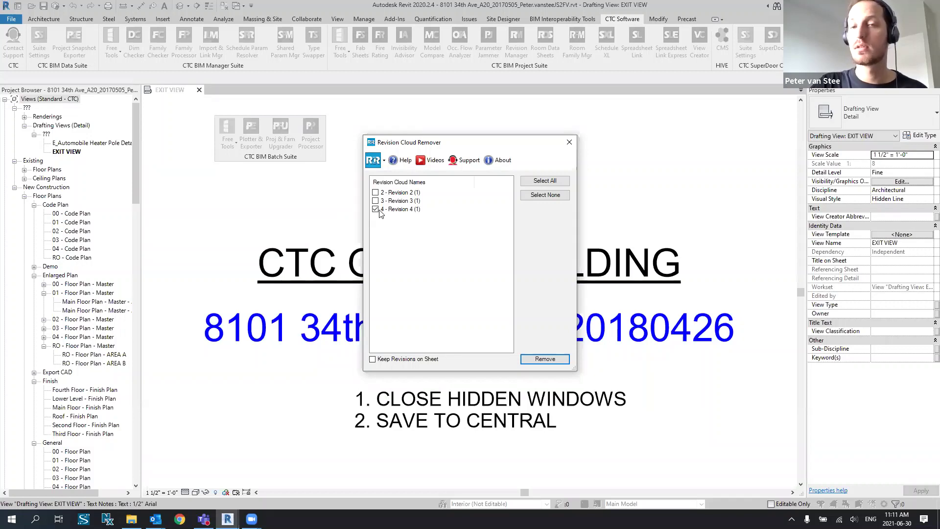
{"action": "left_click", "coordinate": [375, 193]}
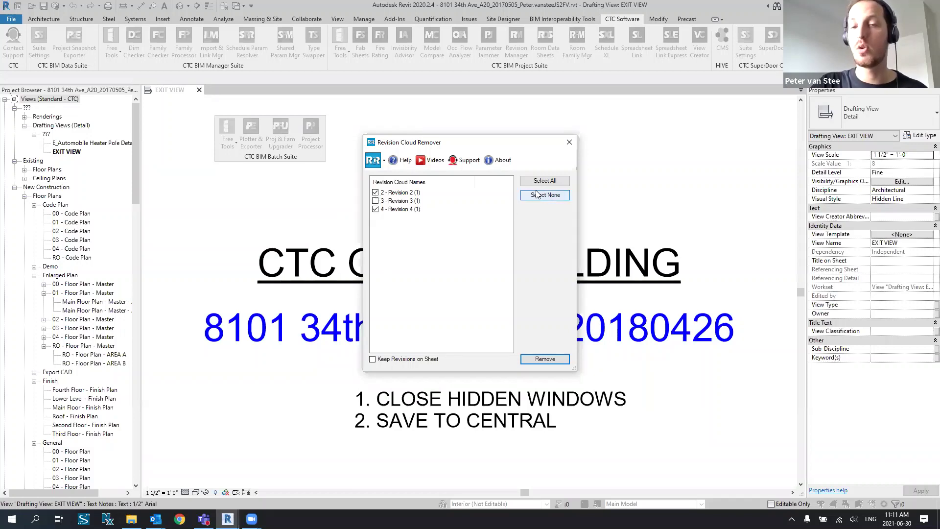
{"action": "left_click", "coordinate": [558, 181]}
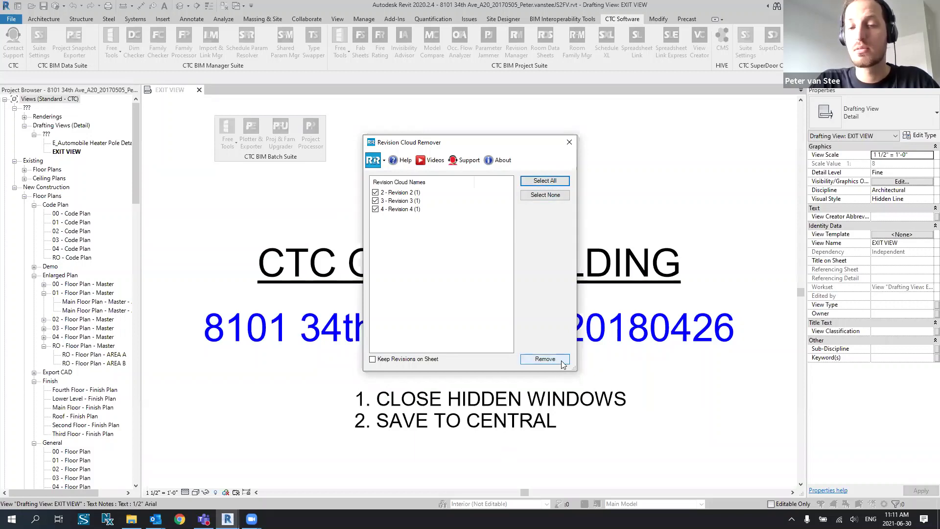
{"action": "left_click", "coordinate": [545, 358]}
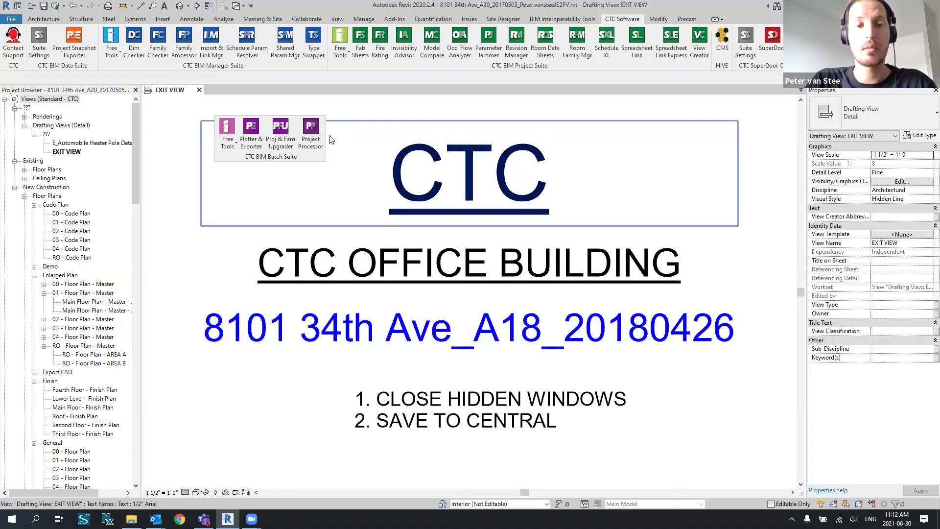
- Return the floating CTC BIM Batch Suite toolset to the ribbon
{"action": "left_click", "coordinate": [328, 121]}
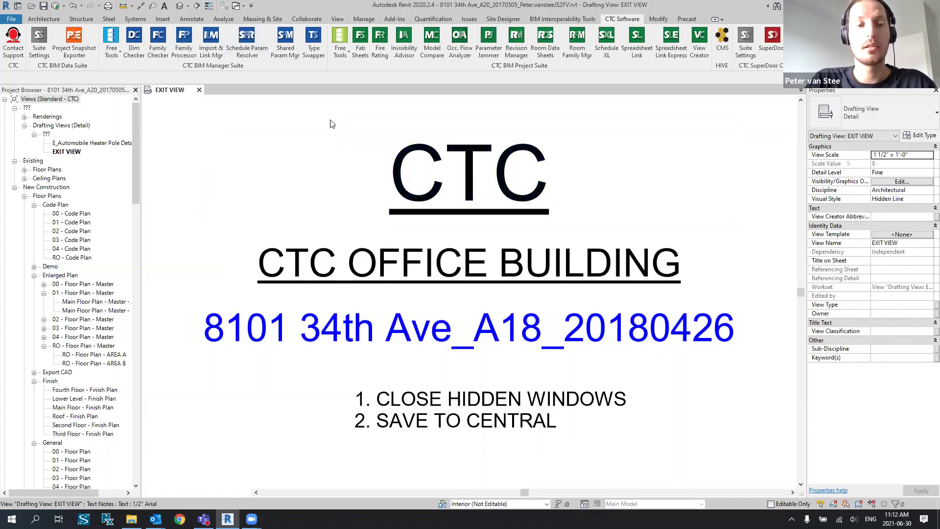
{"action": "left_click", "coordinate": [203, 147]}
- Examine the project's sheet list and the sheet properties of A100, AD100, AE100 and G000
{"action": "left_click_drag", "start_coordinate": [136, 124], "coordinate": [129, 360]}
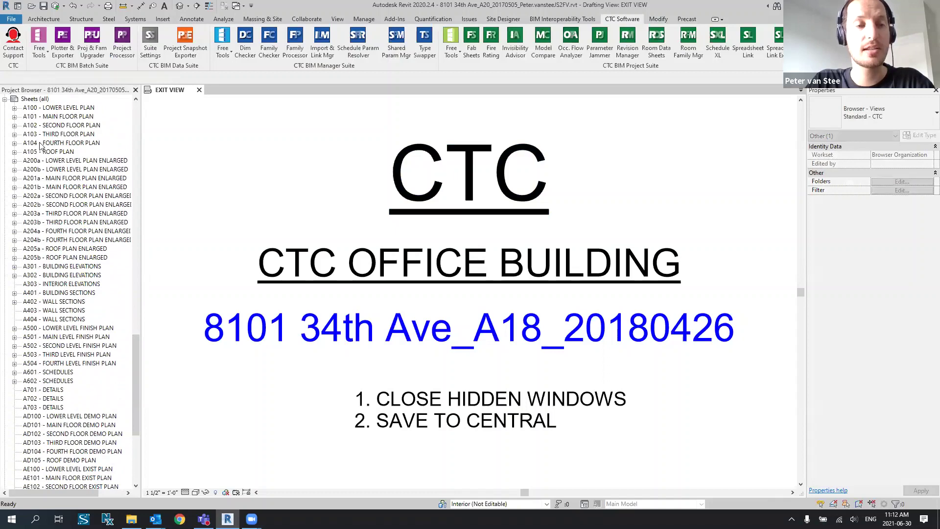
{"action": "scroll", "coordinate": [35, 241], "scroll_direction": "down", "scroll_amount": 7}
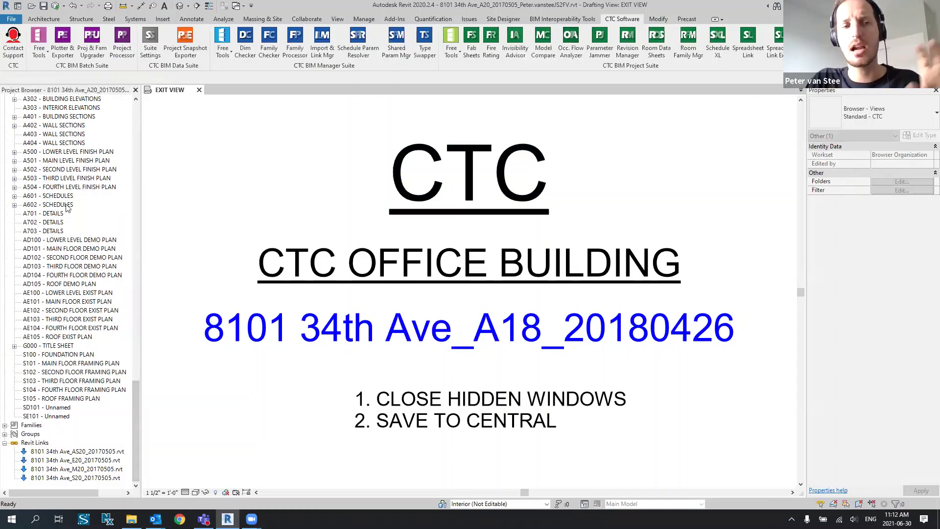
{"action": "scroll", "coordinate": [68, 211], "scroll_direction": "up", "scroll_amount": 7}
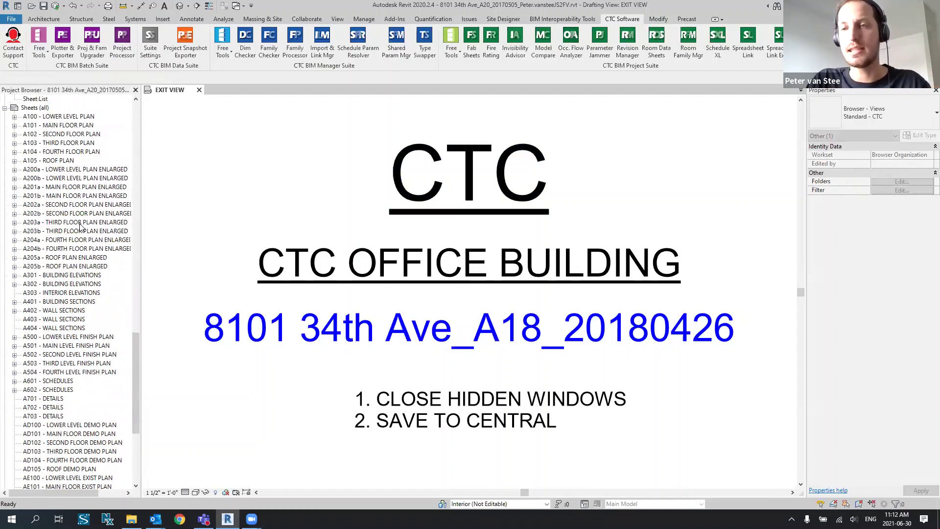
{"action": "scroll", "coordinate": [74, 220], "scroll_direction": "up", "scroll_amount": 1}
{"action": "left_click", "coordinate": [55, 151]}
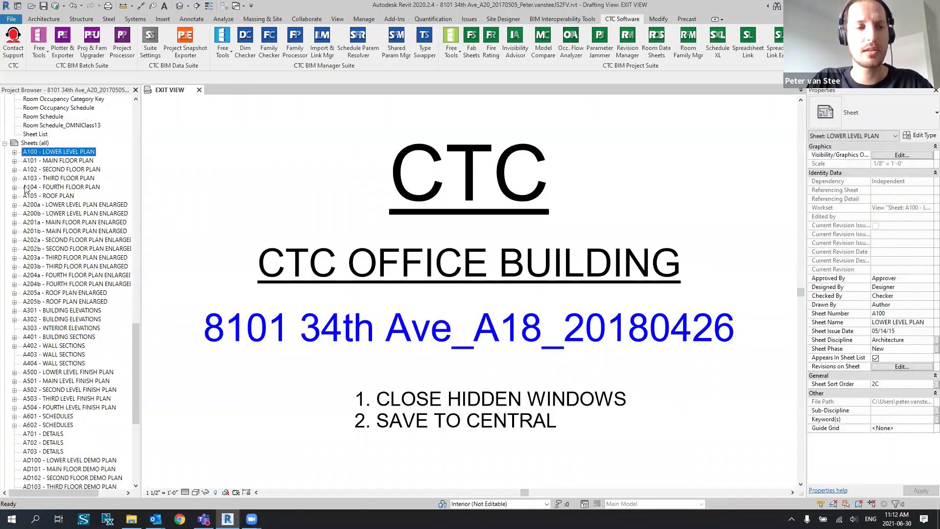
{"action": "scroll", "coordinate": [22, 278], "scroll_direction": "down", "scroll_amount": 4}
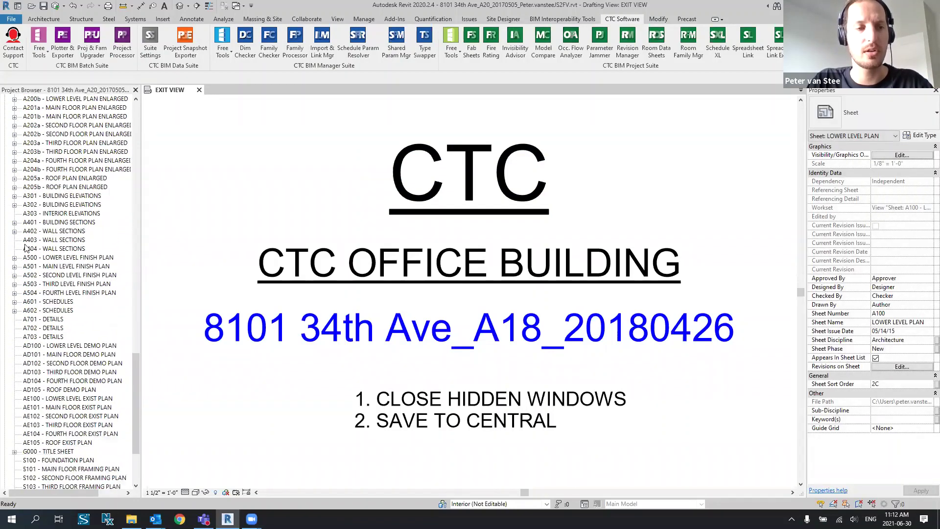
{"action": "scroll", "coordinate": [37, 294], "scroll_direction": "down", "scroll_amount": 4}
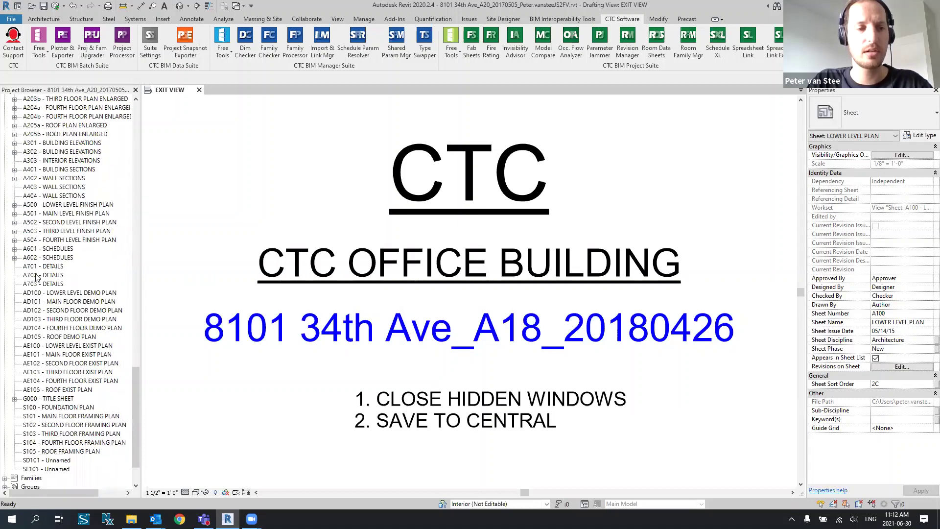
{"action": "left_click", "coordinate": [29, 248]}
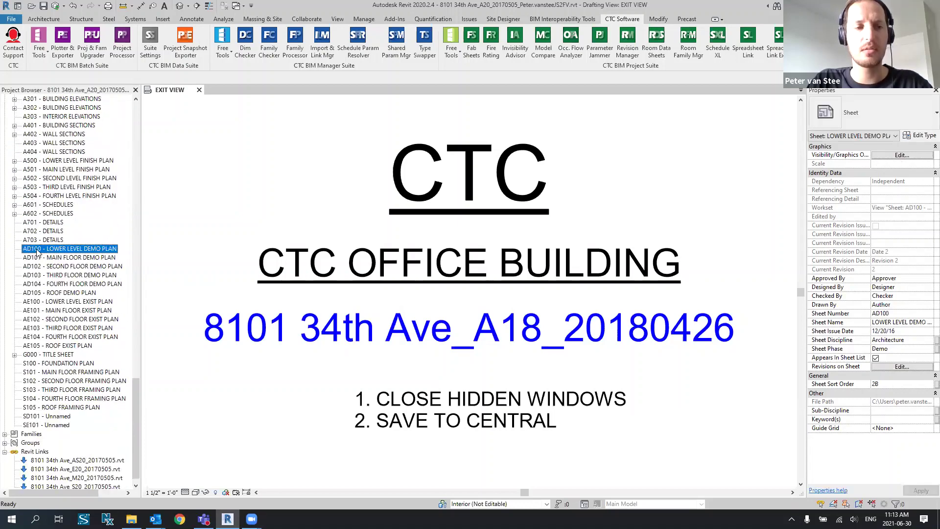
{"action": "scroll", "coordinate": [28, 252], "scroll_direction": "down", "scroll_amount": 2}
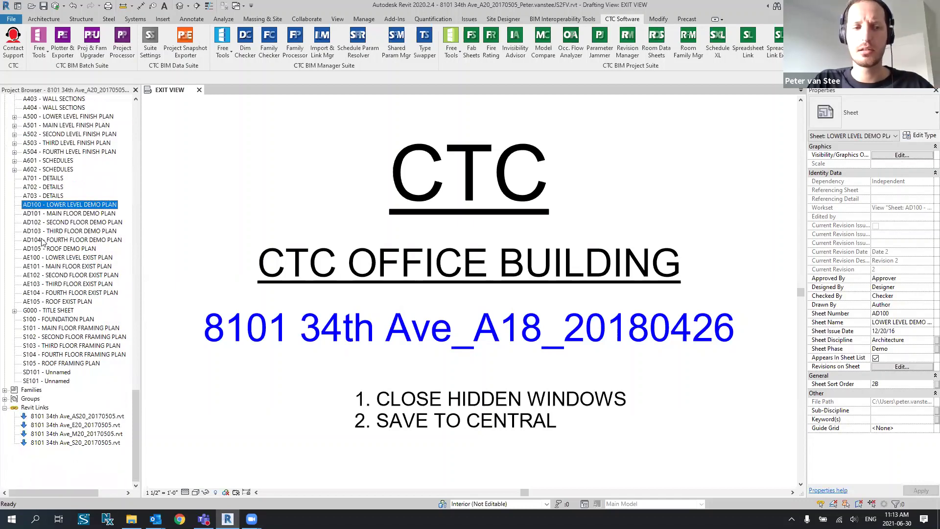
{"action": "left_click", "coordinate": [40, 257]}
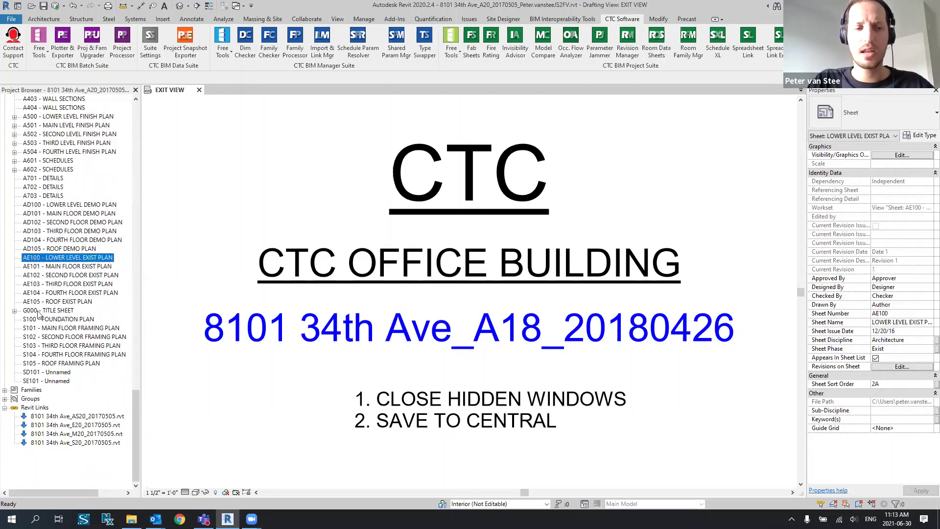
{"action": "left_click", "coordinate": [39, 311]}
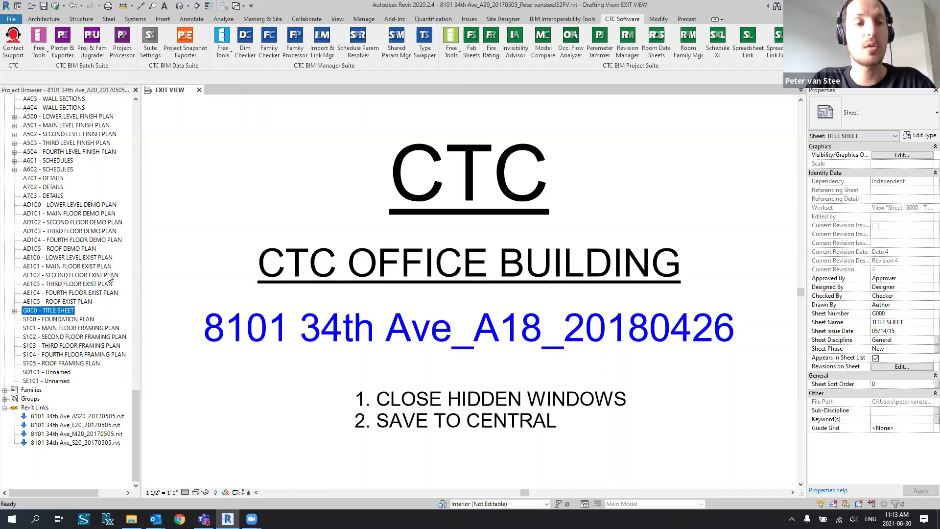
{"action": "scroll", "coordinate": [64, 279], "scroll_direction": "up", "scroll_amount": 2}
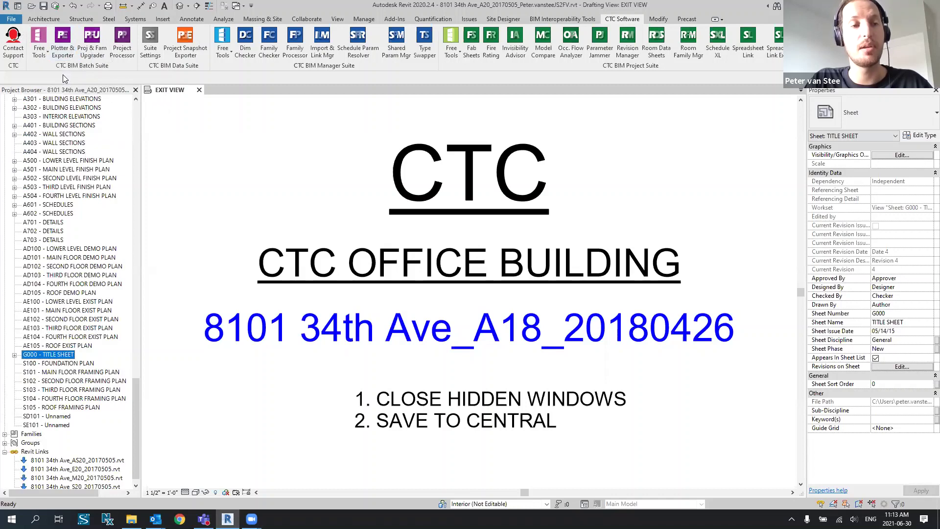
- Open Plotter and Exporter and expand its available sheets to review the whole list
{"action": "left_click", "coordinate": [62, 55]}
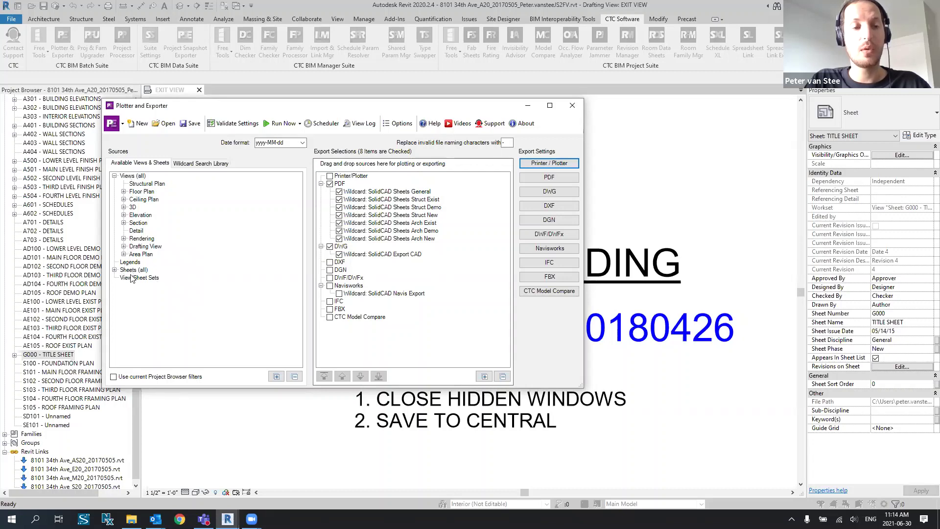
{"action": "left_click", "coordinate": [114, 270]}
{"action": "scroll", "coordinate": [164, 260], "scroll_direction": "down", "scroll_amount": 3}
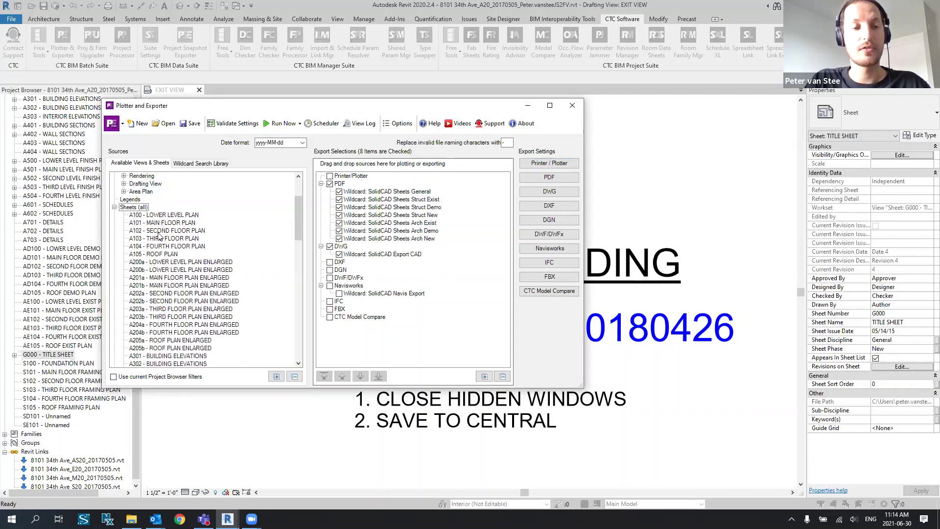
{"action": "left_click", "coordinate": [154, 215]}
{"action": "scroll", "coordinate": [153, 296], "scroll_direction": "down", "scroll_amount": 3}
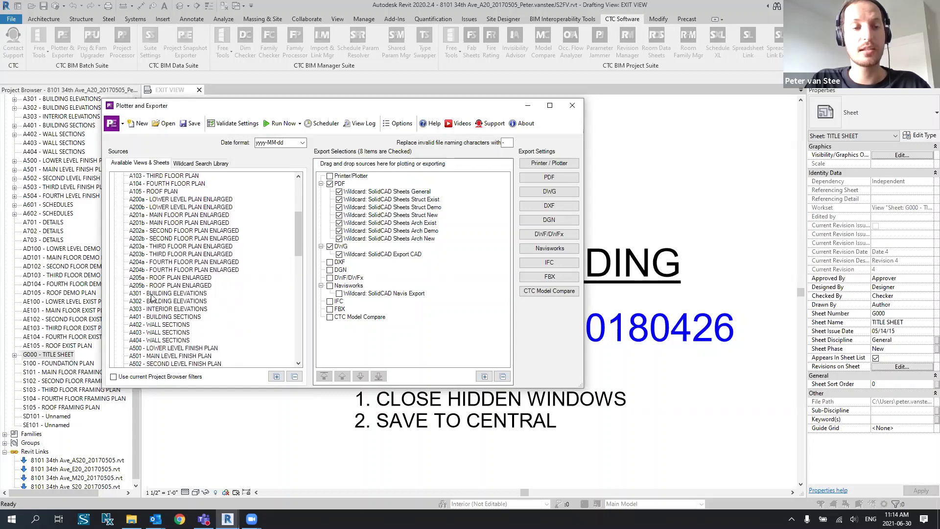
{"action": "scroll", "coordinate": [152, 297], "scroll_direction": "down", "scroll_amount": 3}
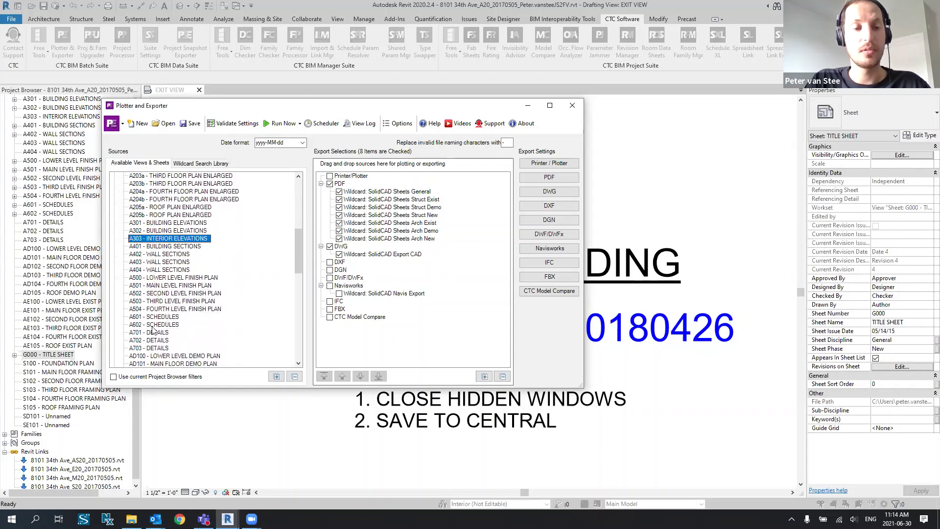
{"action": "scroll", "coordinate": [155, 338], "scroll_direction": "down", "scroll_amount": 8}
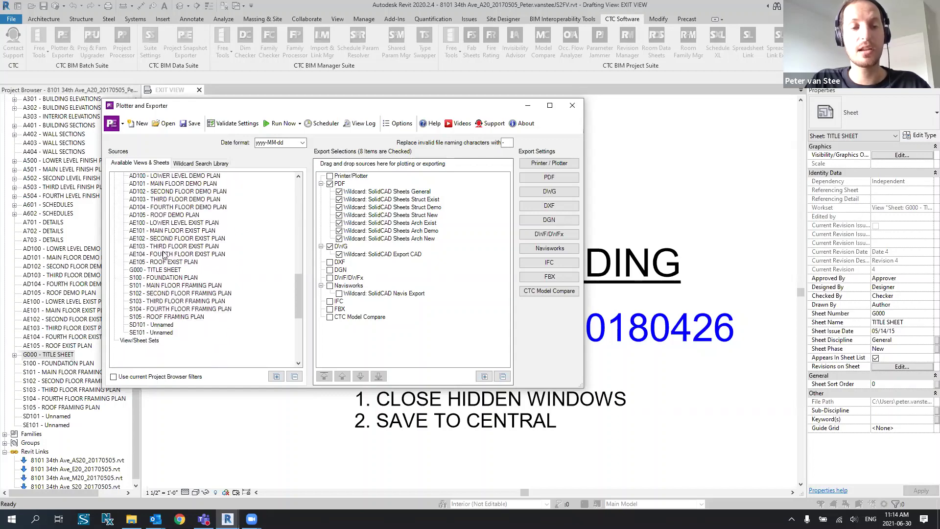
- Remove all the SolidCAD Sheets wildcards, from General to Arch New, from the PDF export selections
{"action": "left_click", "coordinate": [490, 323]}
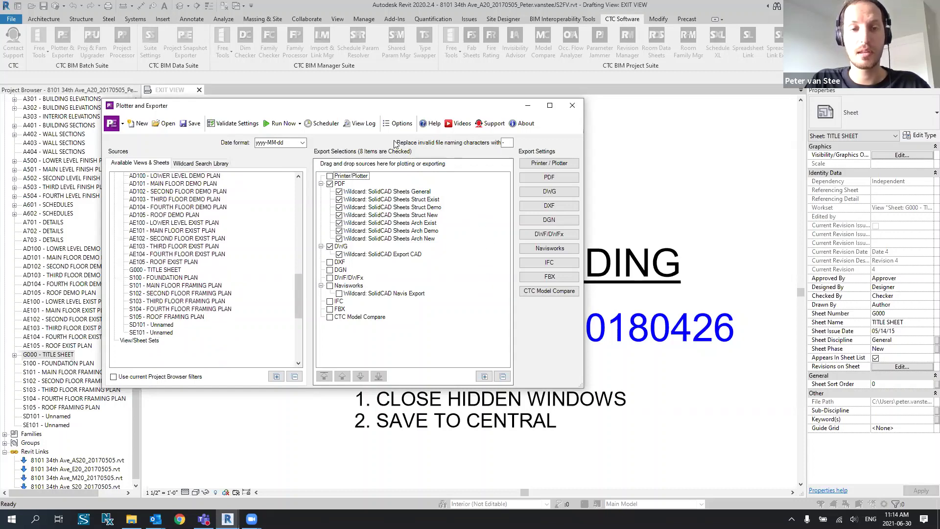
{"action": "left_click", "coordinate": [362, 192]}
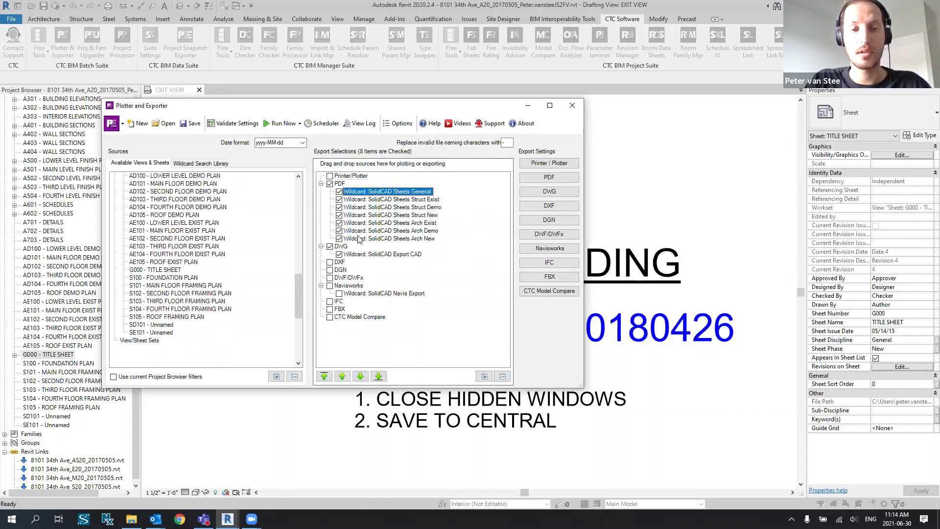
{"action": "left_click", "coordinate": [361, 239], "text": "shift"}
{"action": "right_click", "coordinate": [361, 221]}
{"action": "left_click", "coordinate": [368, 234]}
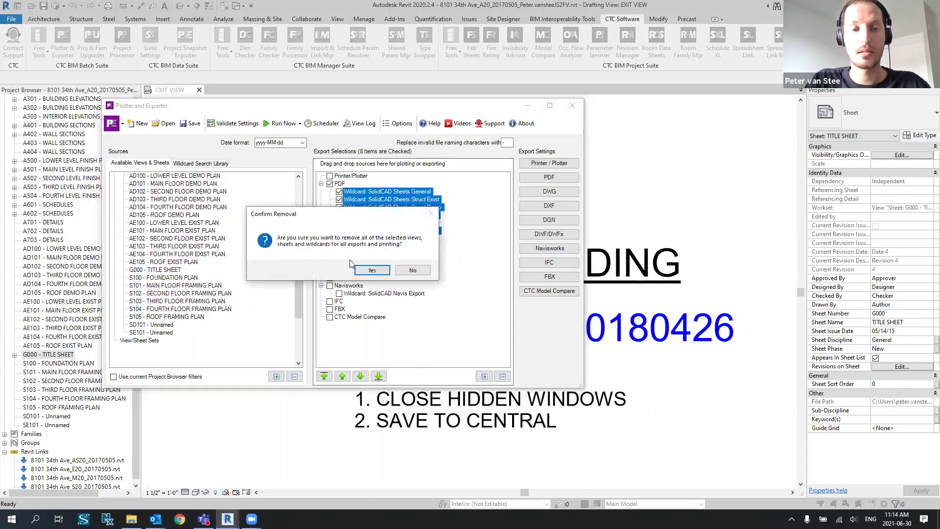
{"action": "left_click", "coordinate": [371, 270]}
- Remove the SolidCAD Export CAD wildcard from DWG and the SolidCAD Navis Export wildcard from Navisworks
{"action": "right_click", "coordinate": [366, 200]}
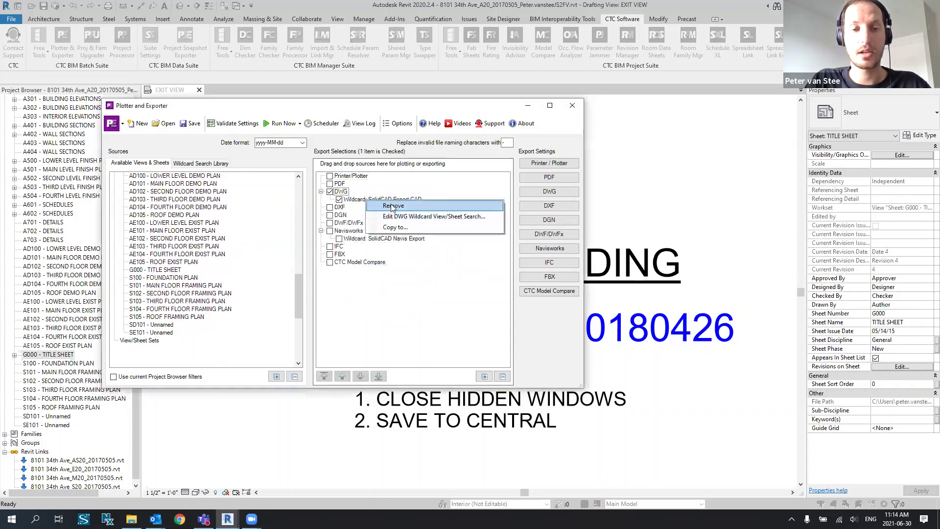
{"action": "left_click", "coordinate": [392, 206]}
{"action": "right_click", "coordinate": [372, 234]}
{"action": "left_click", "coordinate": [387, 240]}
{"action": "left_click", "coordinate": [371, 269]}
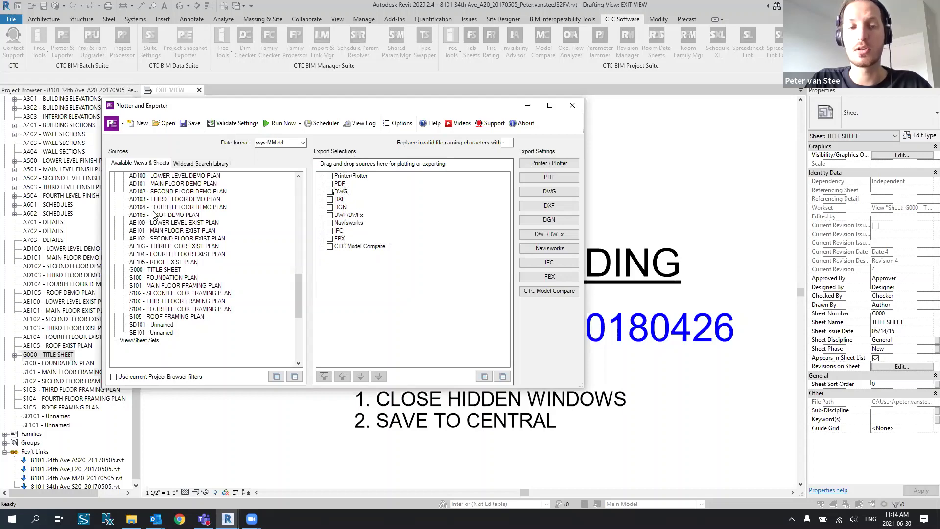
- Add all sheets from A100 to SE101 to the PDF and DWG export selections
{"action": "scroll", "coordinate": [147, 336], "scroll_direction": "up", "scroll_amount": 12}
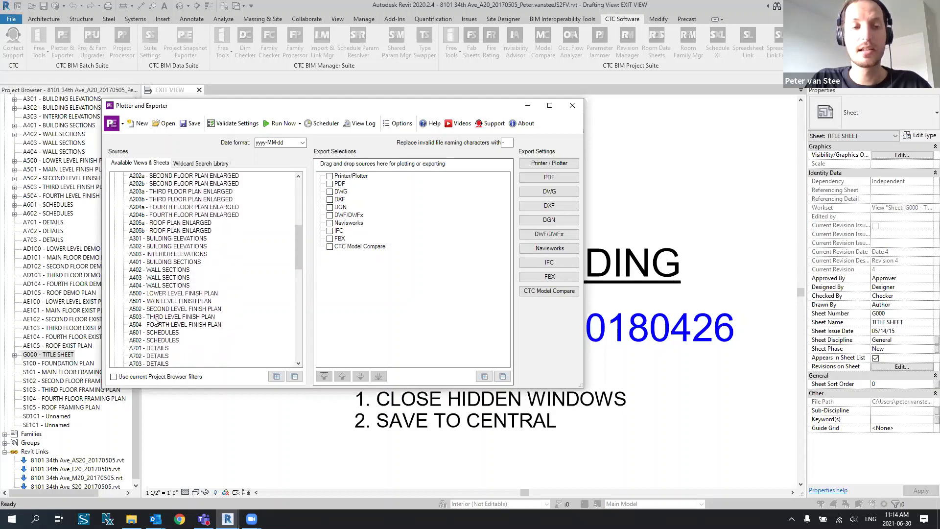
{"action": "scroll", "coordinate": [152, 321], "scroll_direction": "up", "scroll_amount": 3}
{"action": "left_click", "coordinate": [157, 246], "text": "shift"}
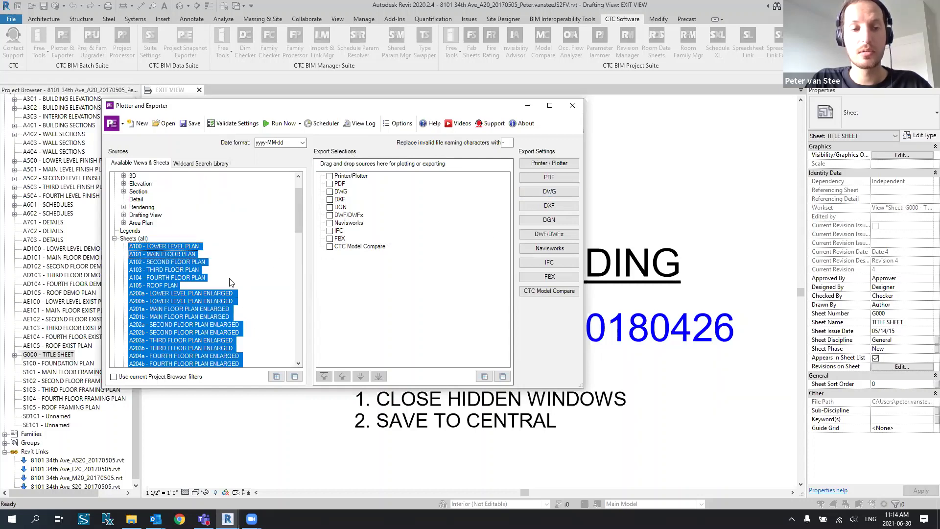
{"action": "right_click", "coordinate": [175, 264]}
{"action": "left_click", "coordinate": [196, 269]}
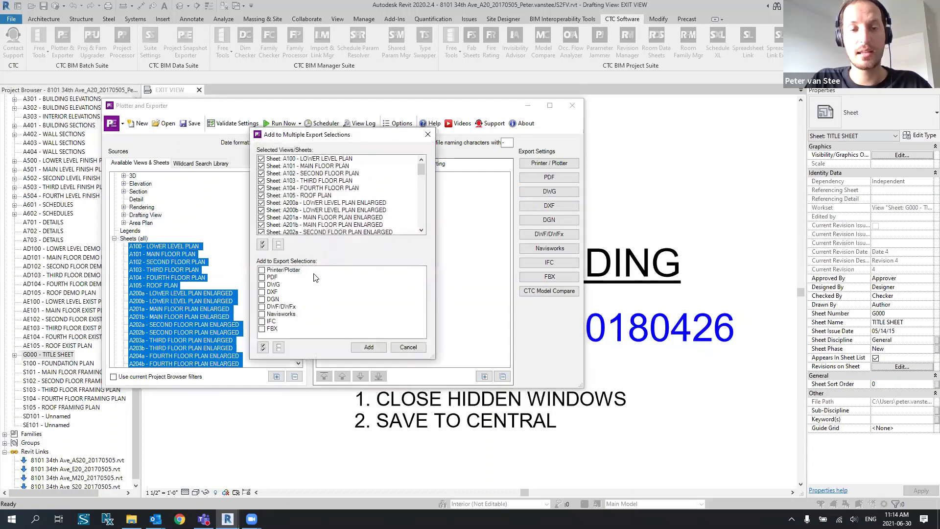
{"action": "left_click", "coordinate": [263, 278]}
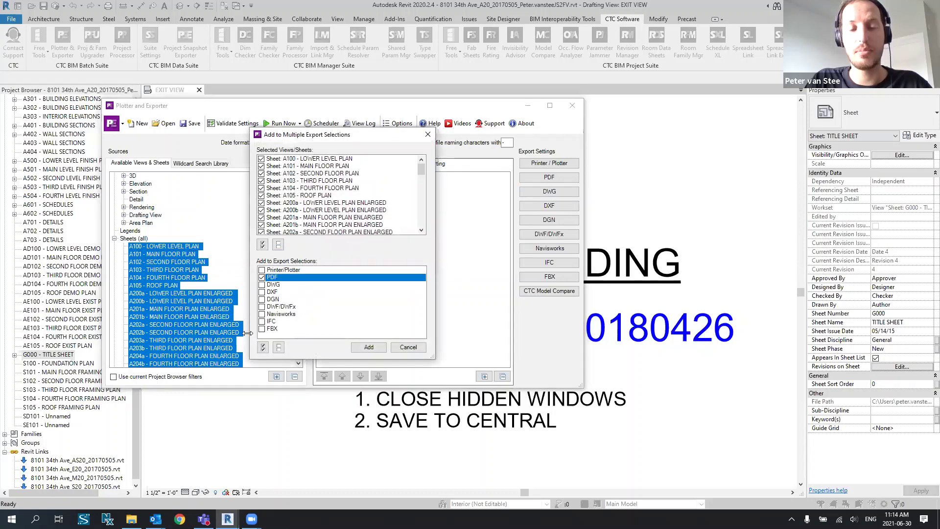
{"action": "left_click", "coordinate": [262, 284]}
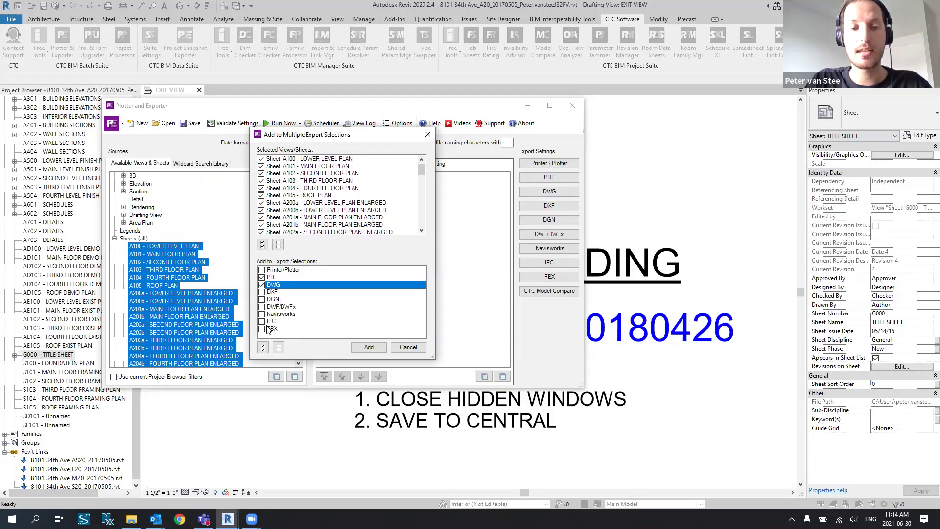
{"action": "left_click", "coordinate": [262, 321]}
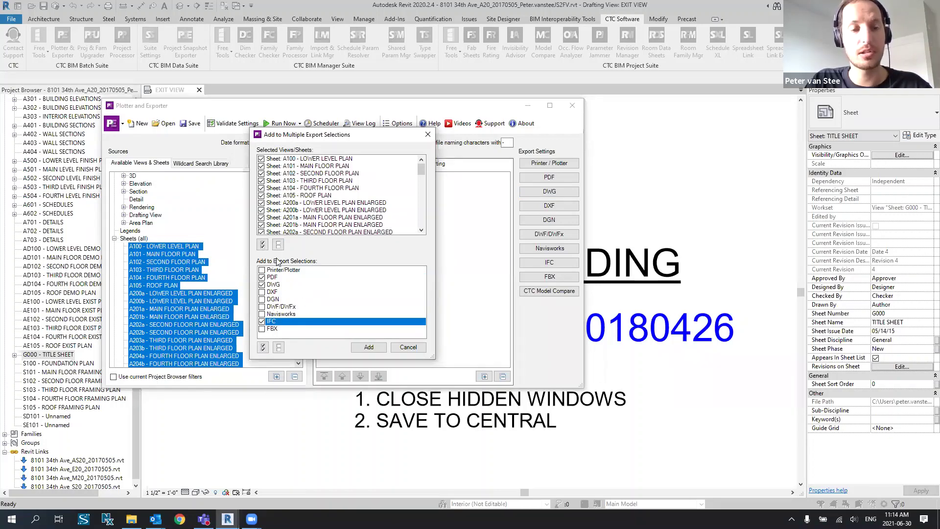
{"action": "left_click", "coordinate": [263, 321]}
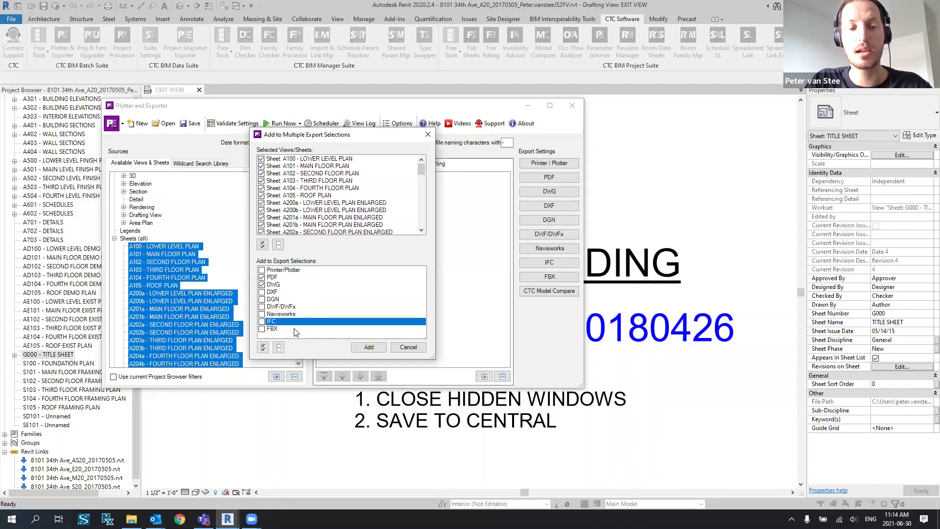
{"action": "left_click", "coordinate": [368, 346]}
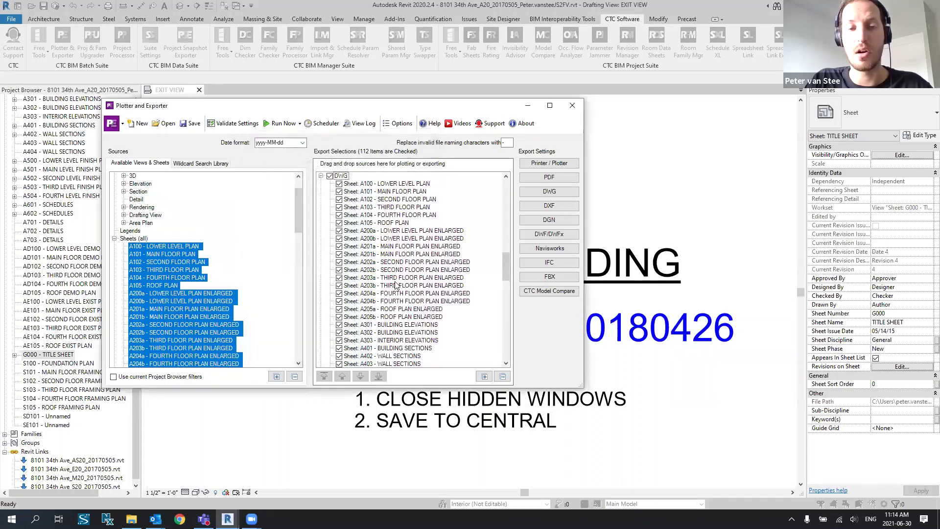
- Move the G000 - TITLE SHEET entry to the beginning of the DWG export selections
{"action": "left_click", "coordinate": [385, 233]}
{"action": "left_click", "coordinate": [374, 270]}
{"action": "scroll", "coordinate": [372, 310], "scroll_direction": "down", "scroll_amount": 1}
{"action": "scroll", "coordinate": [372, 309], "scroll_direction": "down", "scroll_amount": 9}
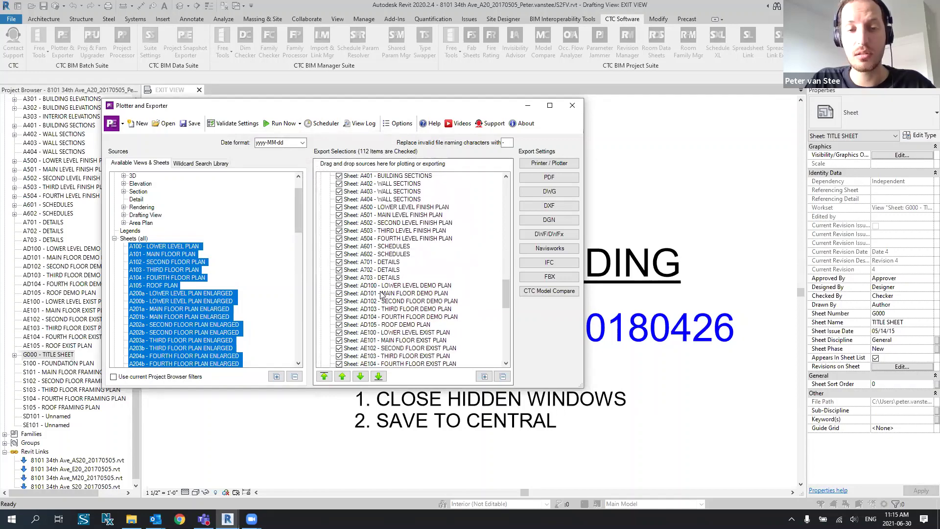
{"action": "scroll", "coordinate": [391, 294], "scroll_direction": "down", "scroll_amount": 2}
{"action": "left_click", "coordinate": [368, 294]}
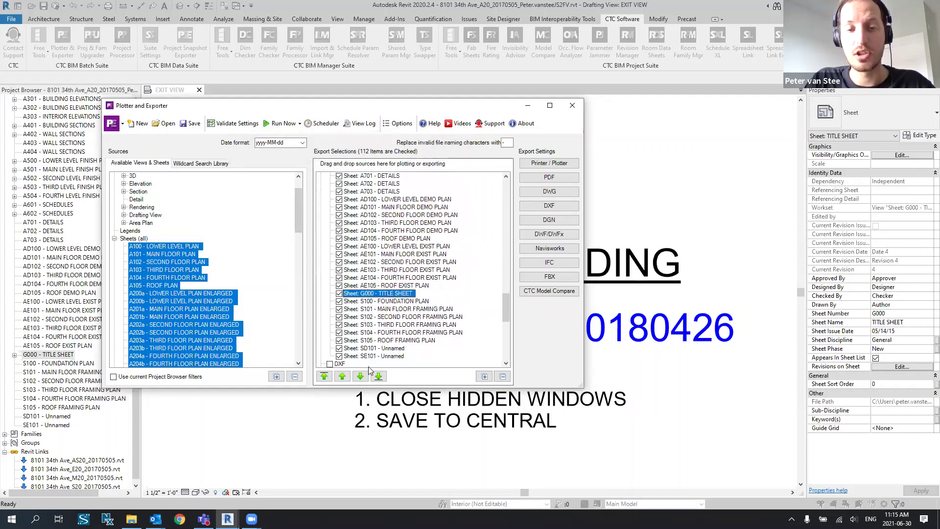
{"action": "left_click", "coordinate": [324, 376]}
{"action": "scroll", "coordinate": [382, 340], "scroll_direction": "up", "scroll_amount": 7}
{"action": "scroll", "coordinate": [382, 339], "scroll_direction": "up", "scroll_amount": 6}
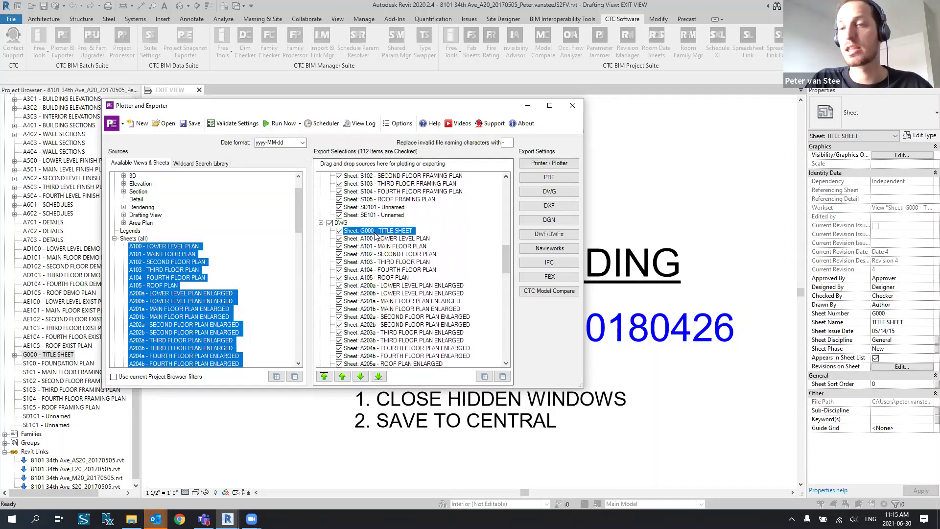
{"action": "scroll", "coordinate": [397, 277], "scroll_direction": "up", "scroll_amount": 4}
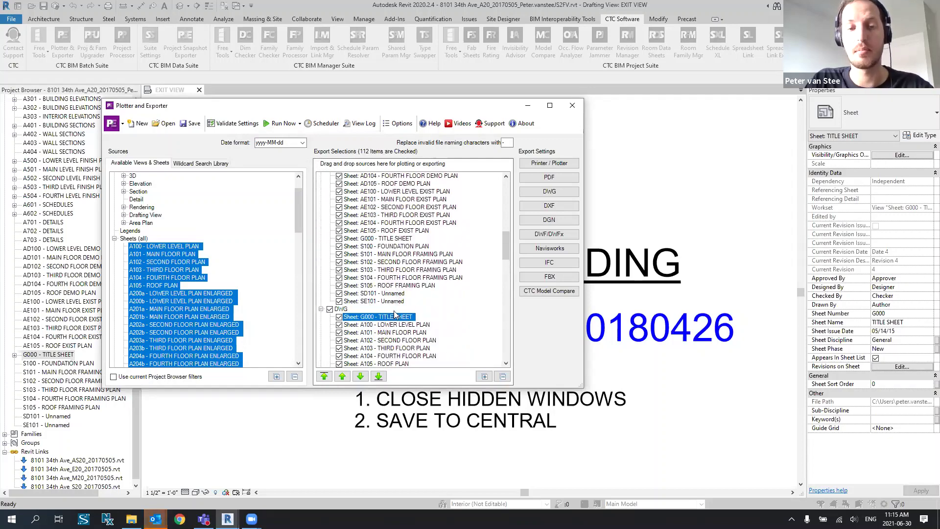
{"action": "scroll", "coordinate": [394, 314], "scroll_direction": "down", "scroll_amount": 4}
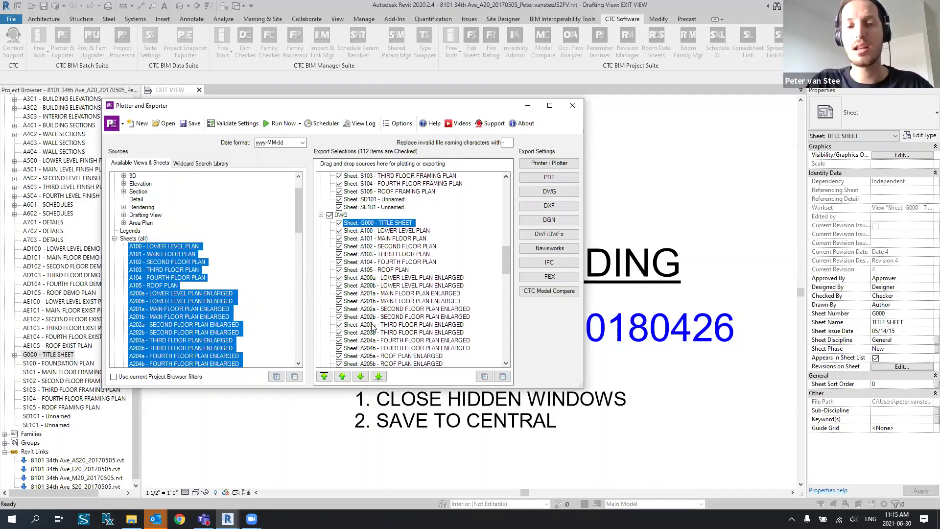
- Remove all the sheets from the DWG export selections and confirm the removal
{"action": "left_click", "coordinate": [403, 270]}
{"action": "scroll", "coordinate": [407, 343], "scroll_direction": "down", "scroll_amount": 2}
{"action": "scroll", "coordinate": [407, 343], "scroll_direction": "down", "scroll_amount": 11}
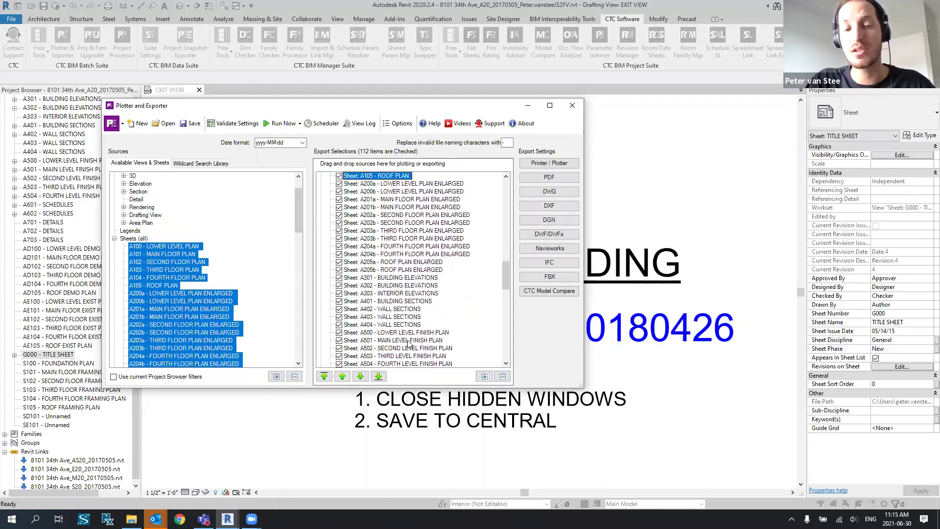
{"action": "scroll", "coordinate": [396, 340], "scroll_direction": "down", "scroll_amount": 6}
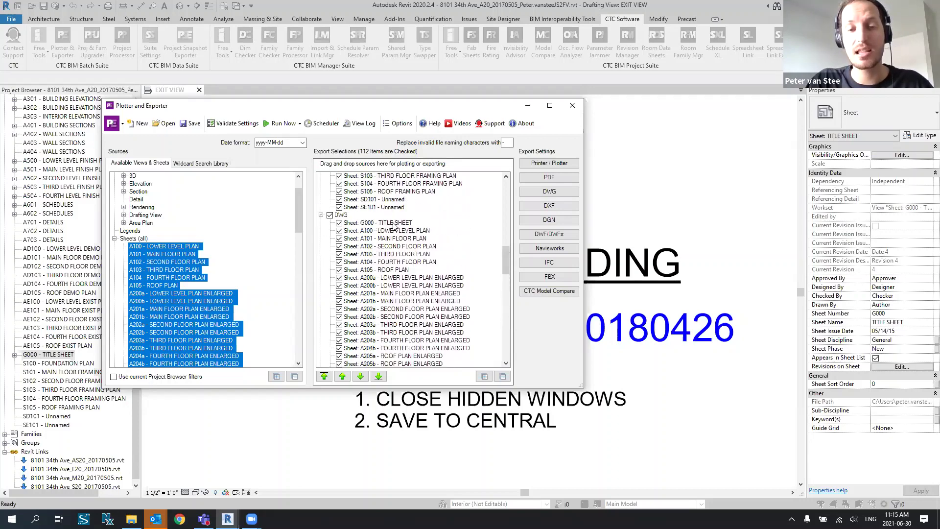
{"action": "left_click", "coordinate": [395, 226], "text": "shift"}
{"action": "right_click", "coordinate": [393, 223]}
{"action": "left_click", "coordinate": [414, 233]}
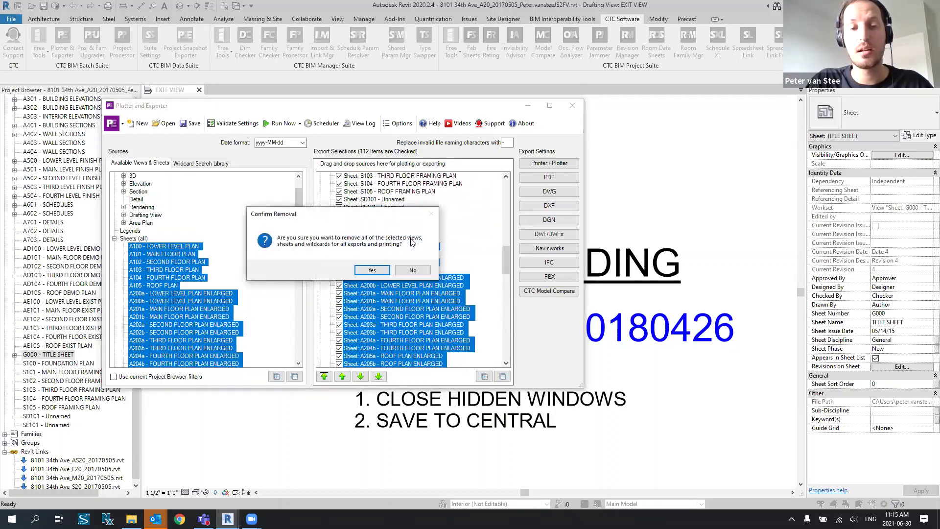
{"action": "left_click", "coordinate": [372, 270]}
- Remove all the sheets from the PDF export selections and confirm the removal
{"action": "scroll", "coordinate": [383, 277], "scroll_direction": "up", "scroll_amount": 4}
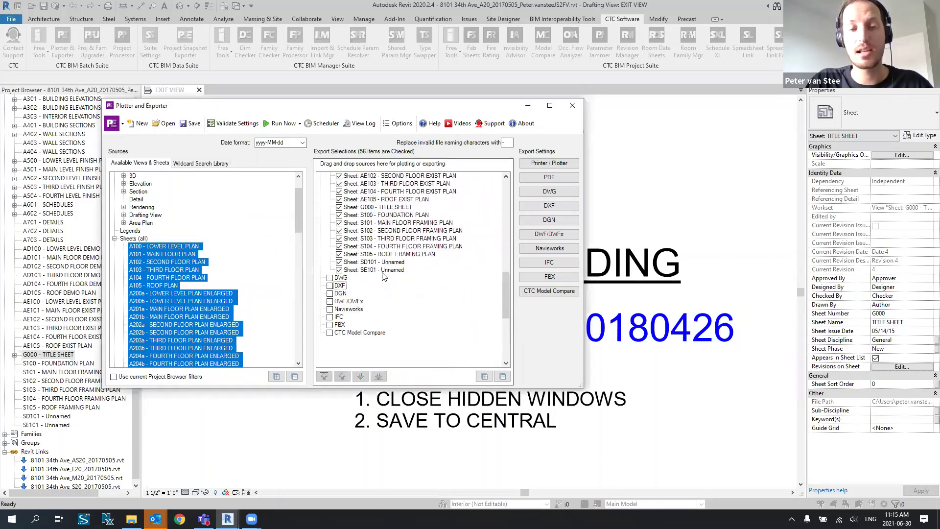
{"action": "scroll", "coordinate": [390, 294], "scroll_direction": "up", "scroll_amount": 6}
{"action": "scroll", "coordinate": [394, 294], "scroll_direction": "up", "scroll_amount": 8}
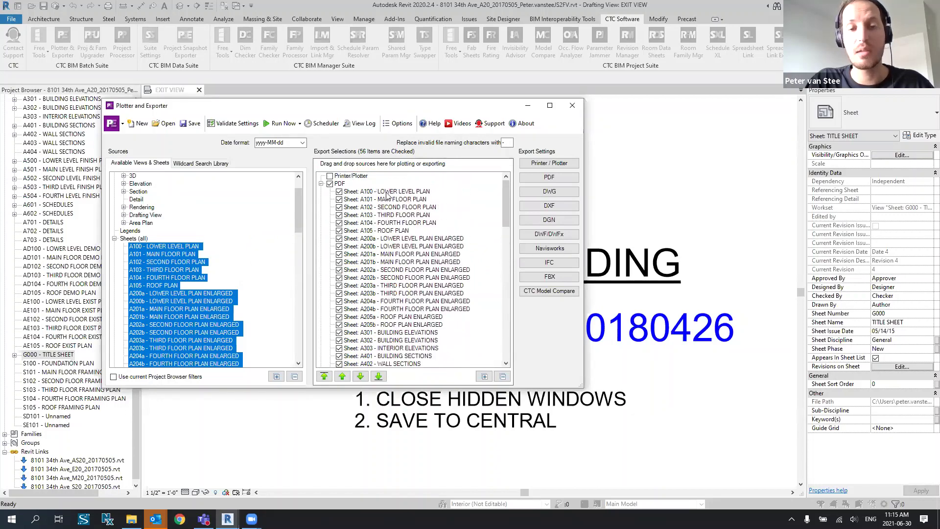
{"action": "left_click", "coordinate": [386, 196], "text": "shift"}
{"action": "right_click", "coordinate": [386, 189]}
{"action": "left_click", "coordinate": [416, 193]}
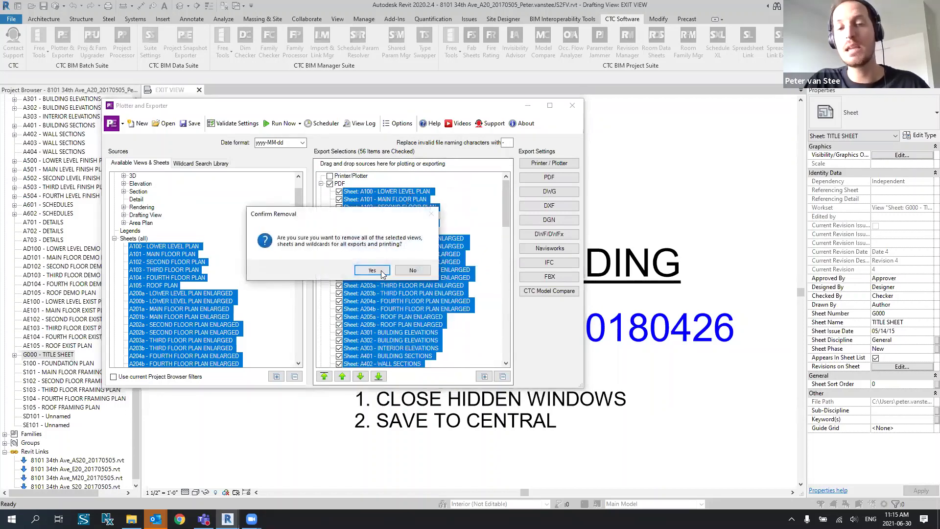
{"action": "left_click", "coordinate": [372, 271]}
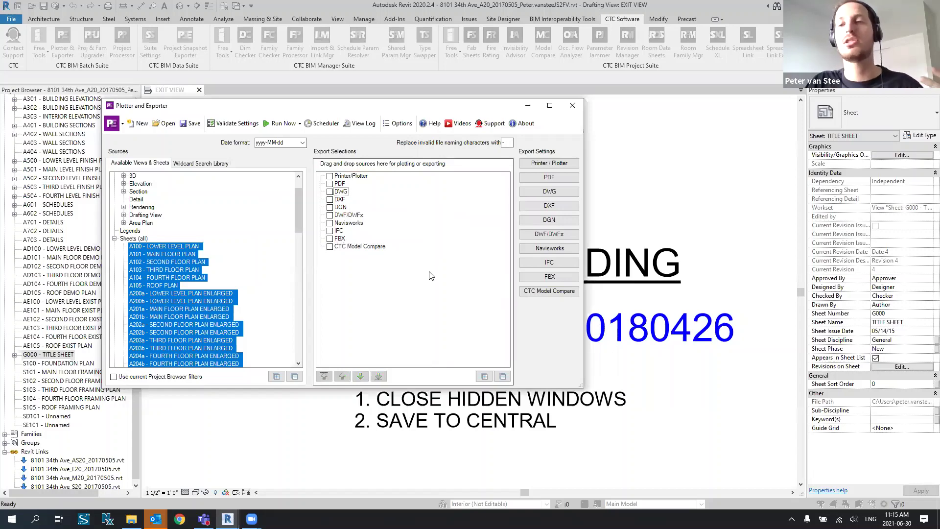
- Clear the multiple sheet selection among the available sources and collapse the Sheets (all) group
{"action": "left_click", "coordinate": [153, 263]}
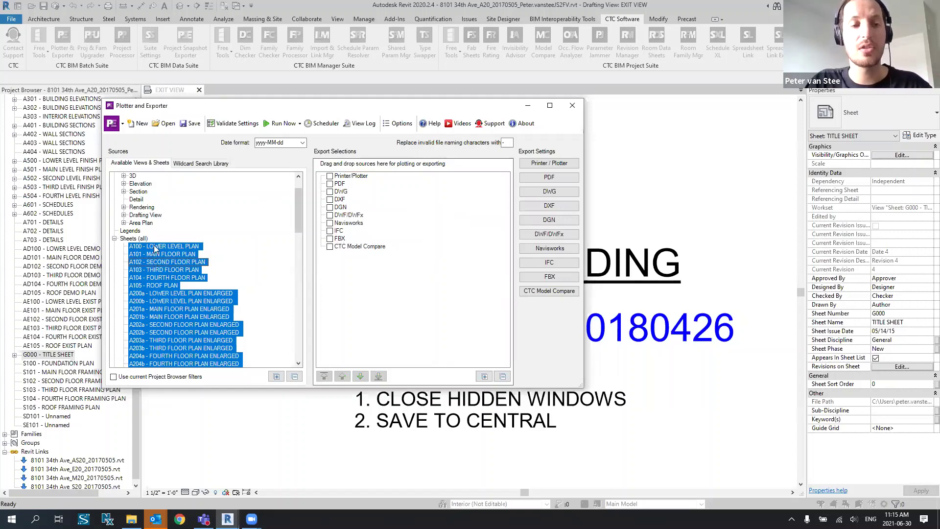
{"action": "left_click", "coordinate": [154, 249]}
{"action": "left_click", "coordinate": [114, 238]}
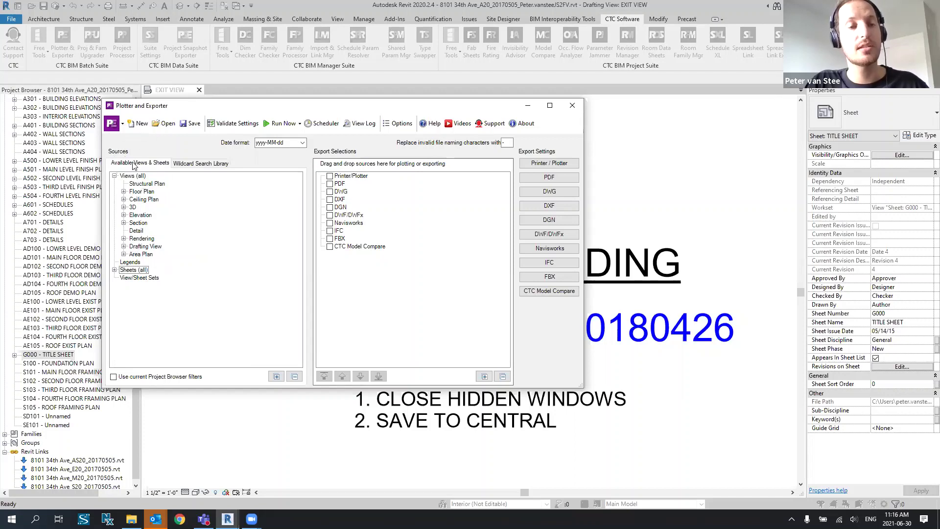
- Open the Wildcard Search Library and examine the predefined wildcards for sheets
{"action": "left_click", "coordinate": [205, 164]}
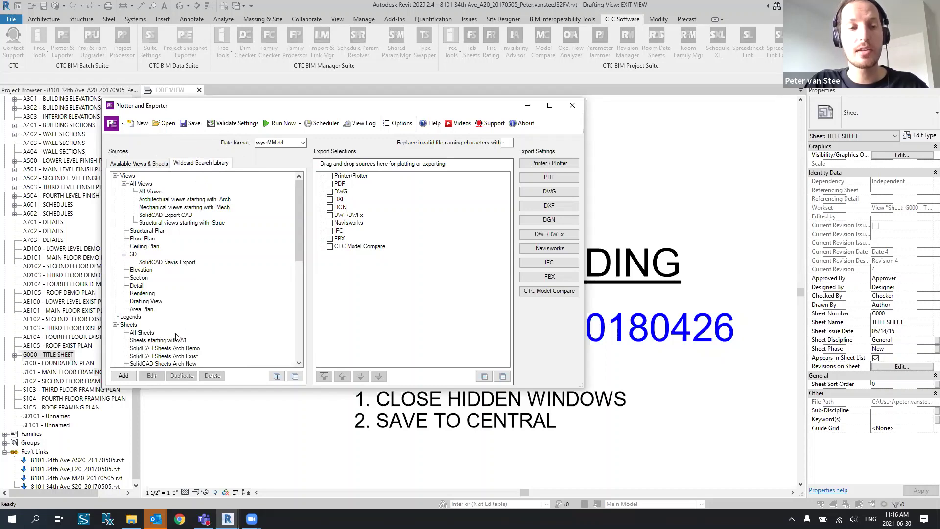
{"action": "left_click", "coordinate": [144, 334]}
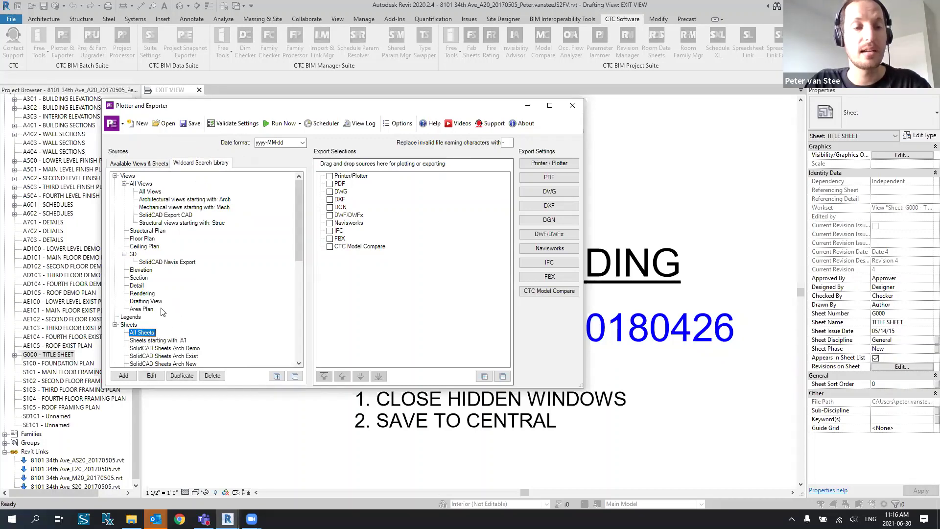
{"action": "scroll", "coordinate": [162, 312], "scroll_direction": "down", "scroll_amount": 3}
{"action": "left_click", "coordinate": [128, 255]}
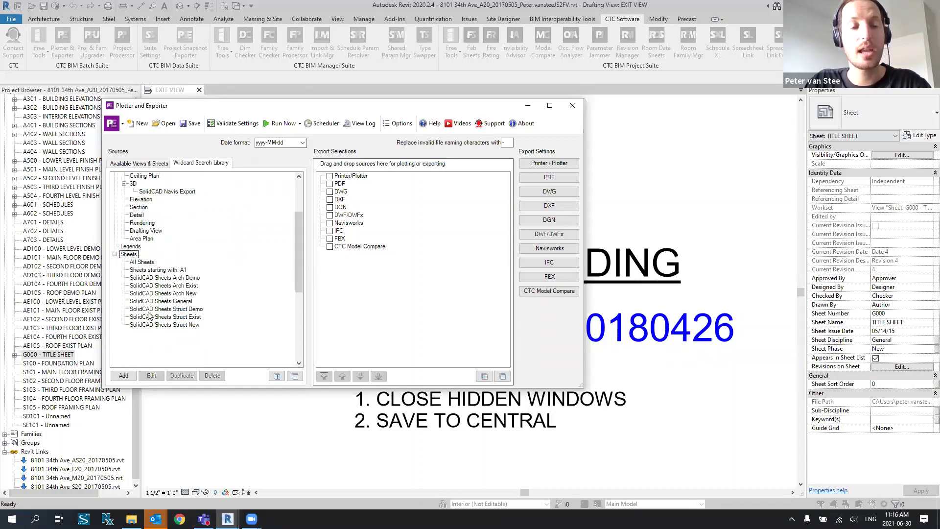
{"action": "right_click", "coordinate": [129, 255]}
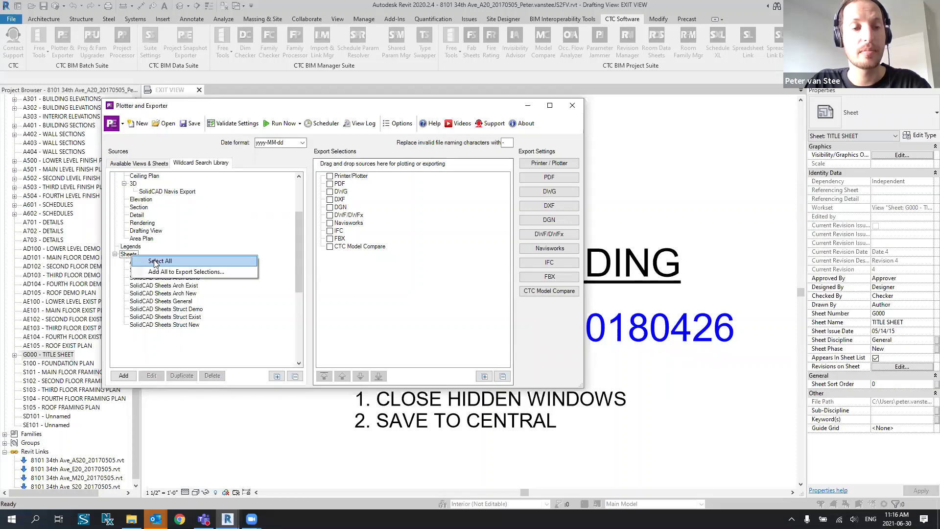
{"action": "left_click", "coordinate": [125, 259]}
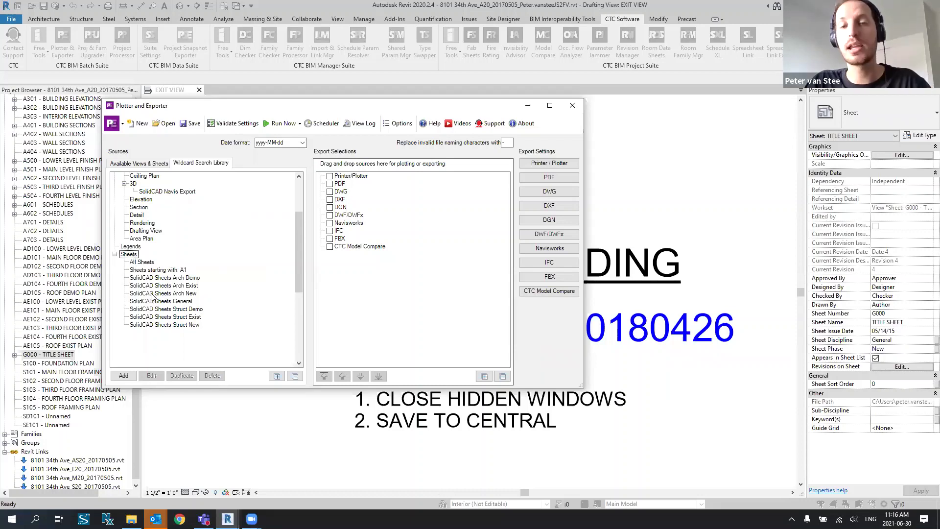
- Start a new wildcard search, look at its options for views, and set it to search for sheets
{"action": "left_click", "coordinate": [125, 376]}
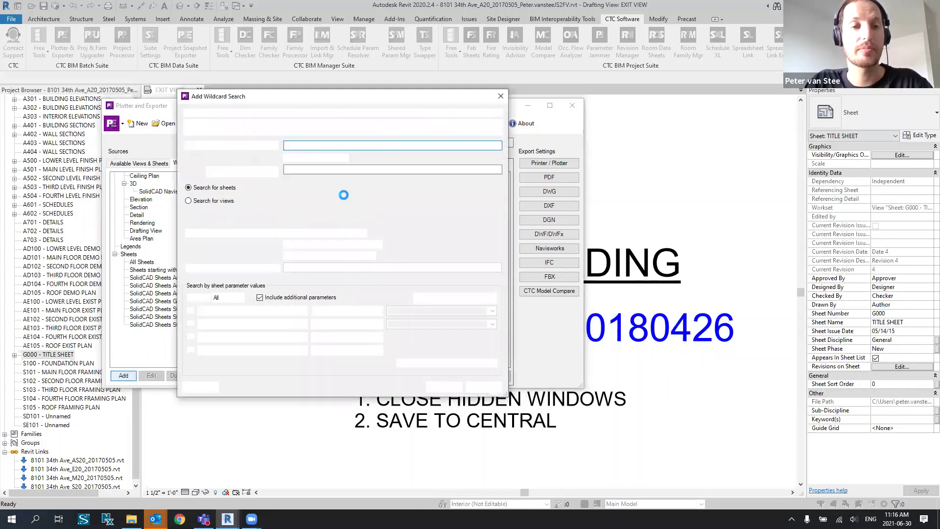
{"action": "left_click", "coordinate": [123, 376]}
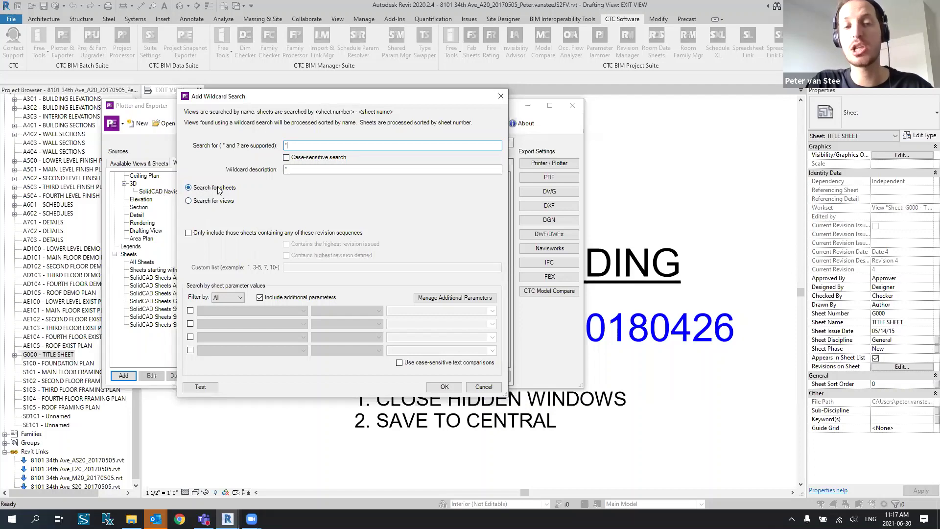
{"action": "left_click", "coordinate": [210, 201]}
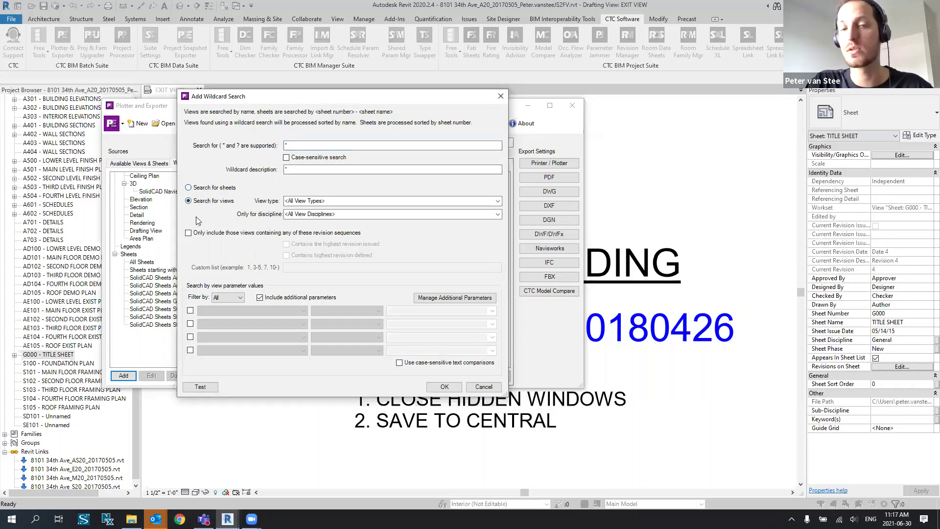
{"action": "left_click", "coordinate": [202, 190]}
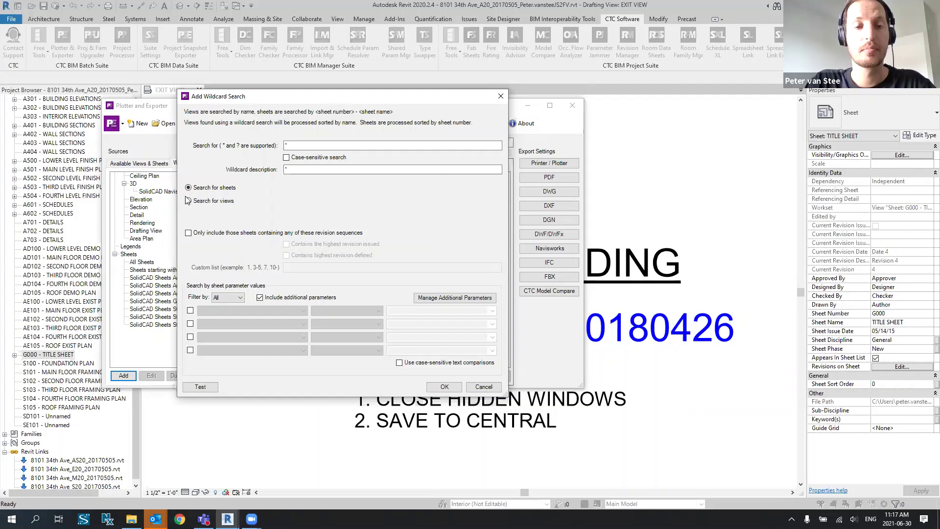
- Restrict the search by revision sequence, trying custom revision 4 and the highest revision defined before choosing the highest revision issued
{"action": "left_click", "coordinate": [213, 233]}
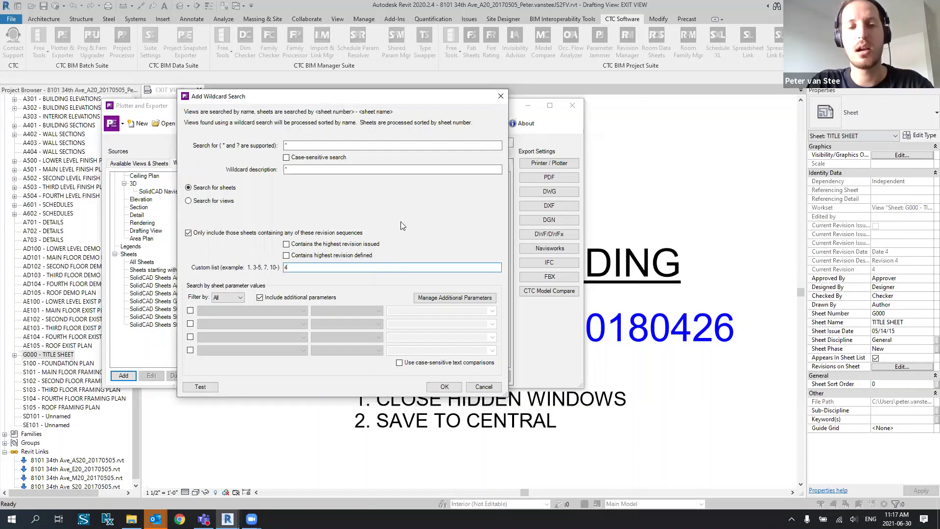
{"action": "double_click", "coordinate": [301, 267]}
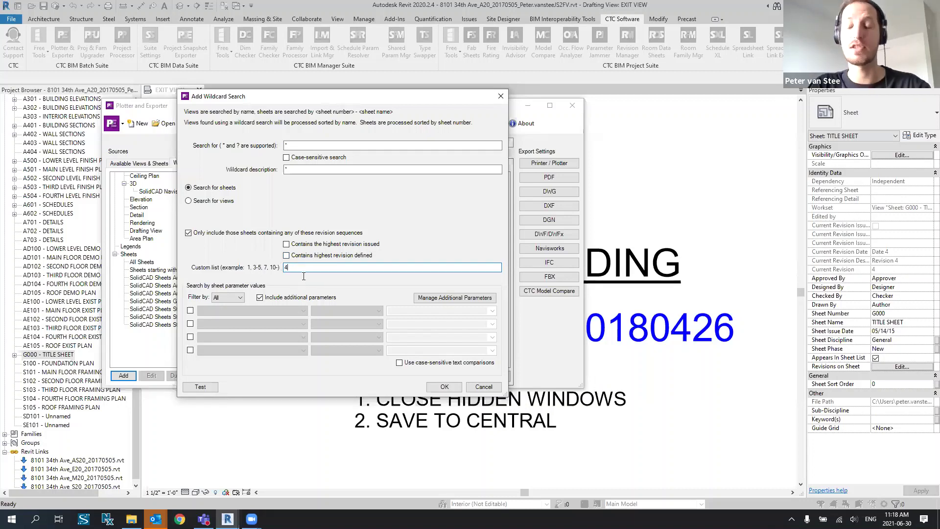
{"action": "left_click", "coordinate": [286, 255]}
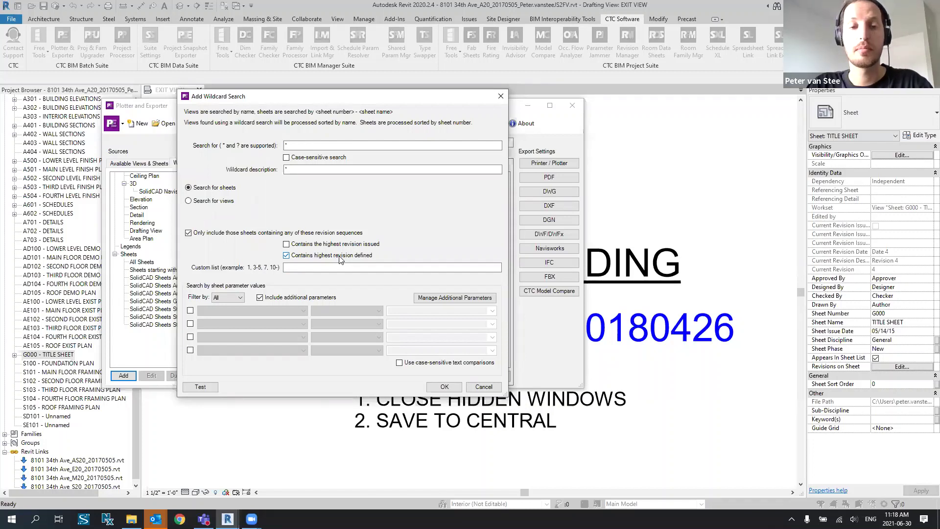
{"action": "left_click", "coordinate": [297, 245]}
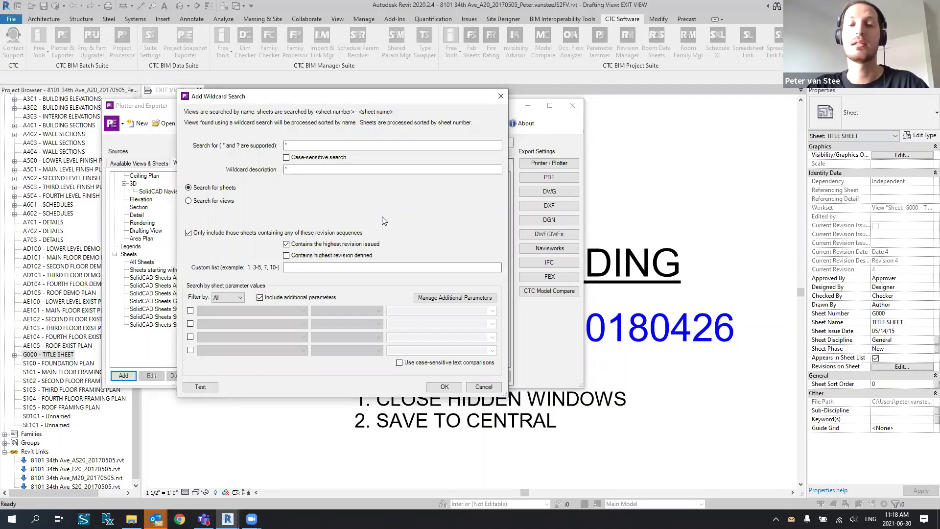
- Remove the revision sequence restriction and enable the first sheet parameter filter, keeping the match mode on All
{"action": "left_click", "coordinate": [309, 244]}
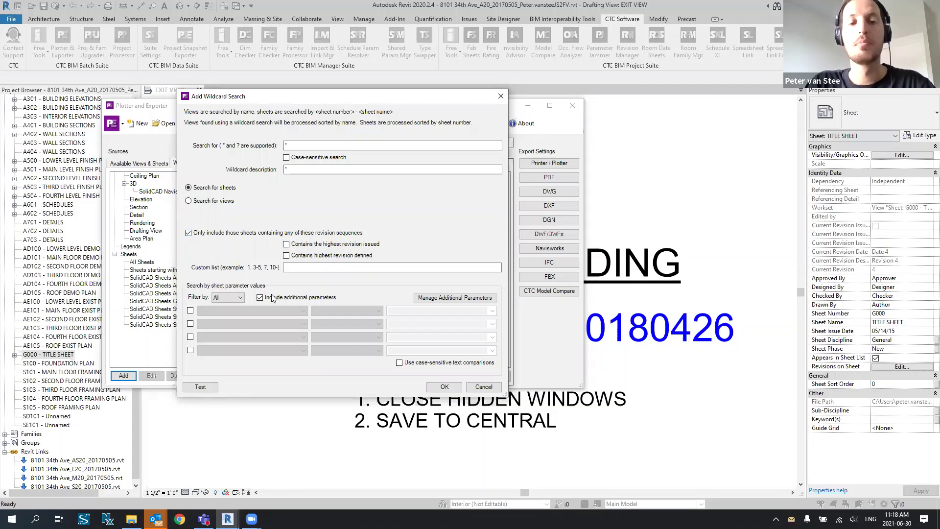
{"action": "left_click", "coordinate": [223, 234]}
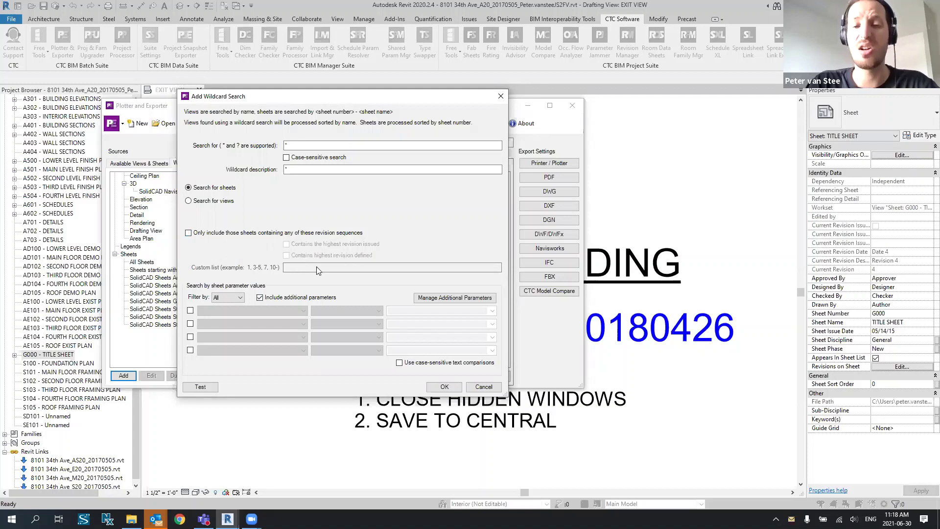
{"action": "left_click", "coordinate": [190, 310]}
{"action": "left_click", "coordinate": [234, 299]}
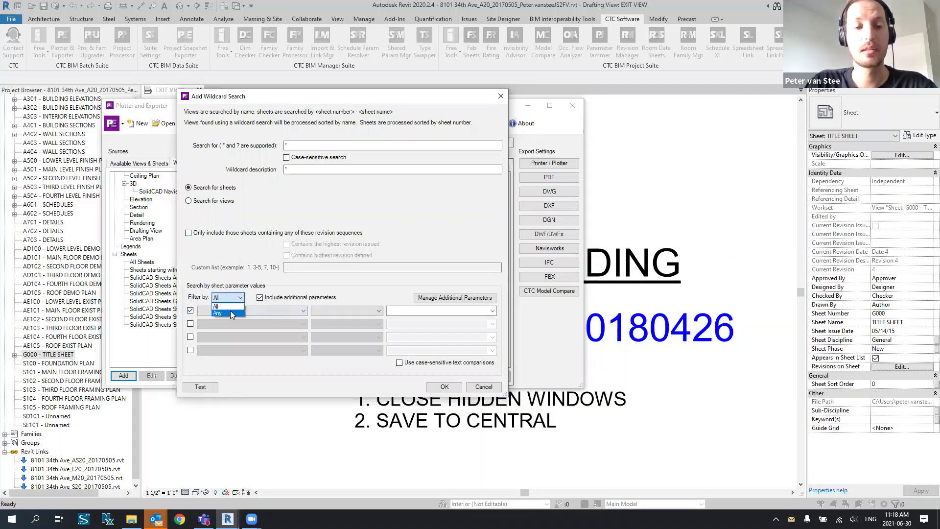
{"action": "left_click", "coordinate": [235, 300]}
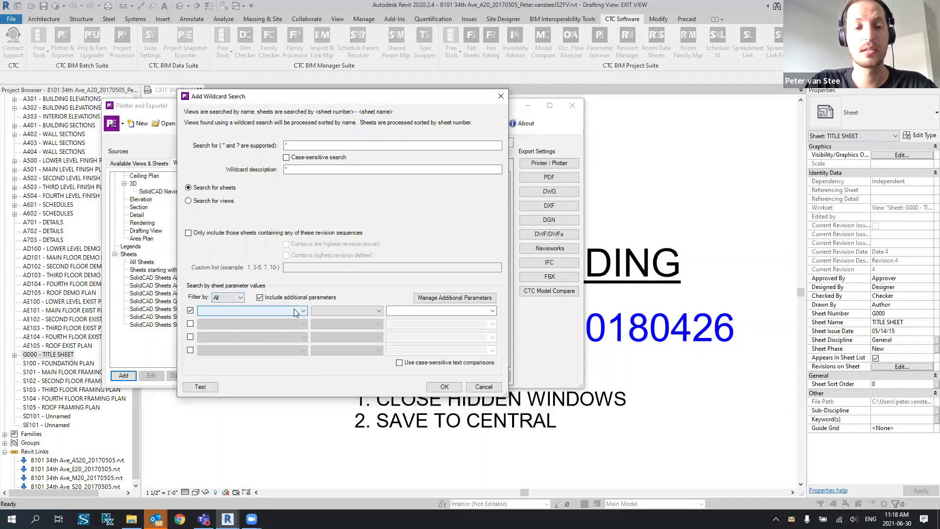
- Define the first parameter filter so that Sheet Discipline equals General
{"action": "left_click", "coordinate": [204, 310]}
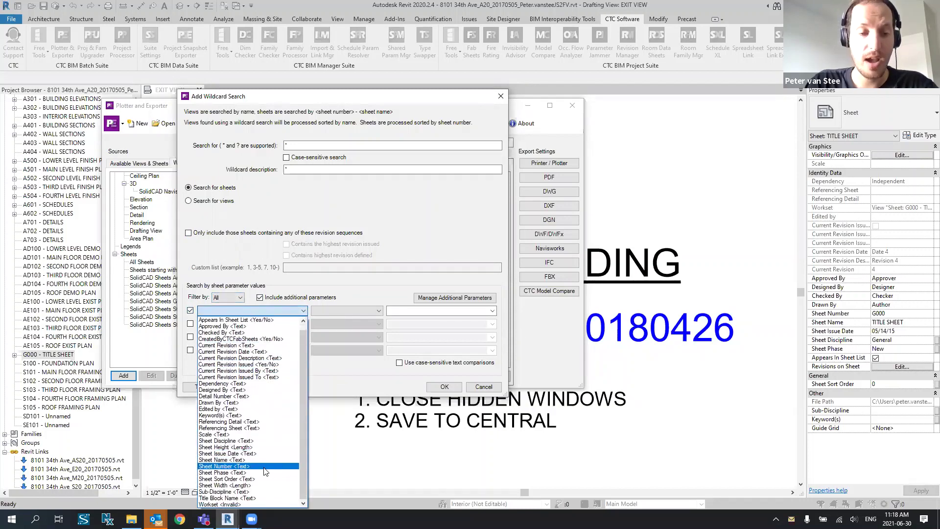
{"action": "left_click", "coordinate": [259, 442]}
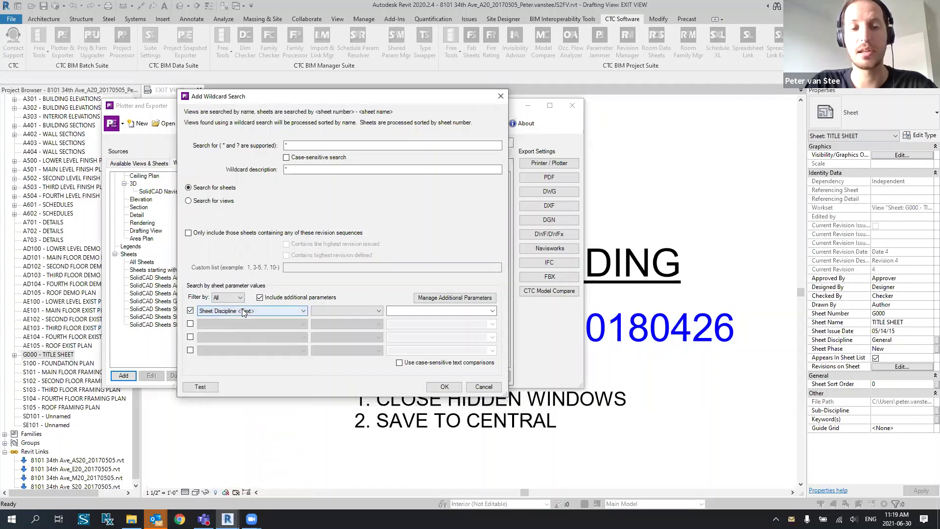
{"action": "left_click", "coordinate": [364, 311]}
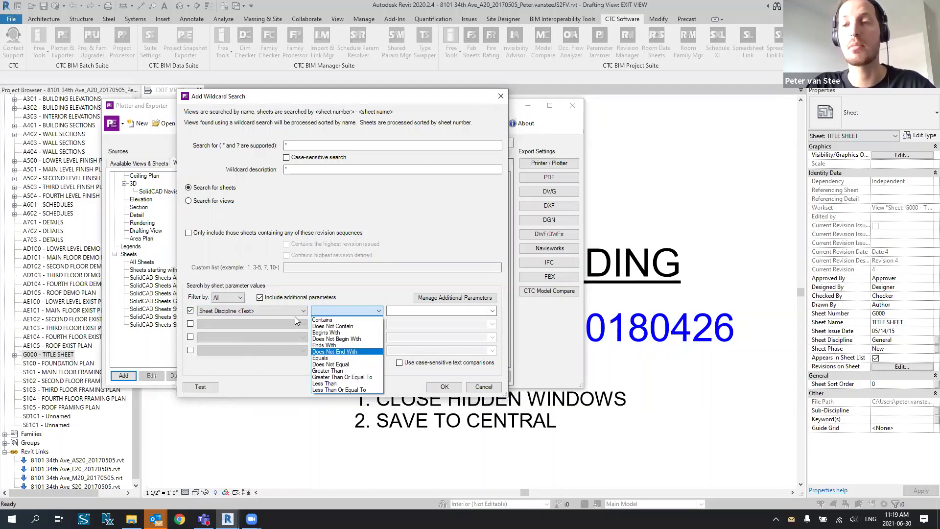
{"action": "left_click", "coordinate": [335, 358]}
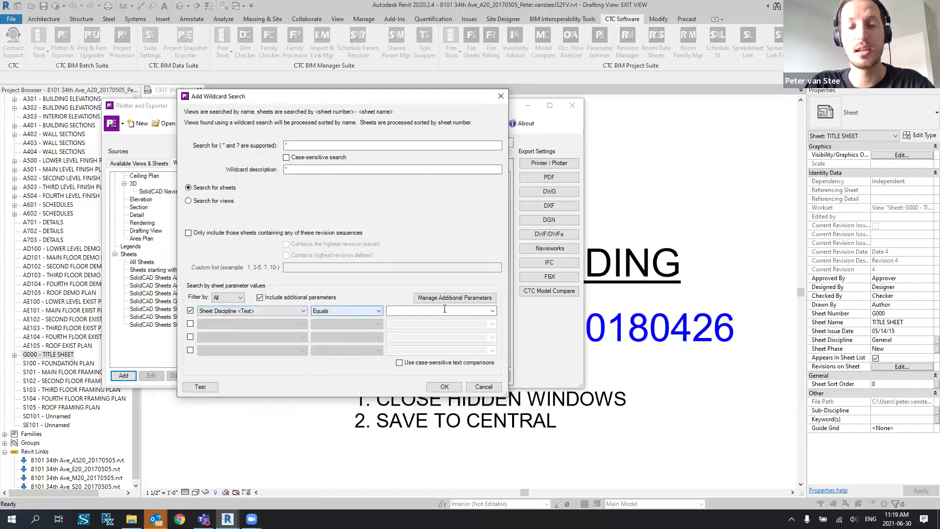
{"action": "left_click", "coordinate": [491, 311]}
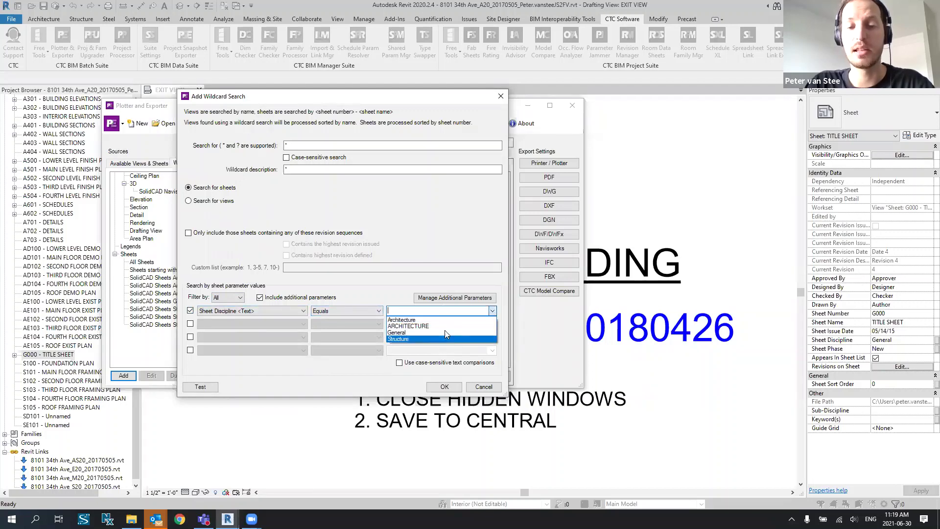
{"action": "left_click", "coordinate": [441, 333]}
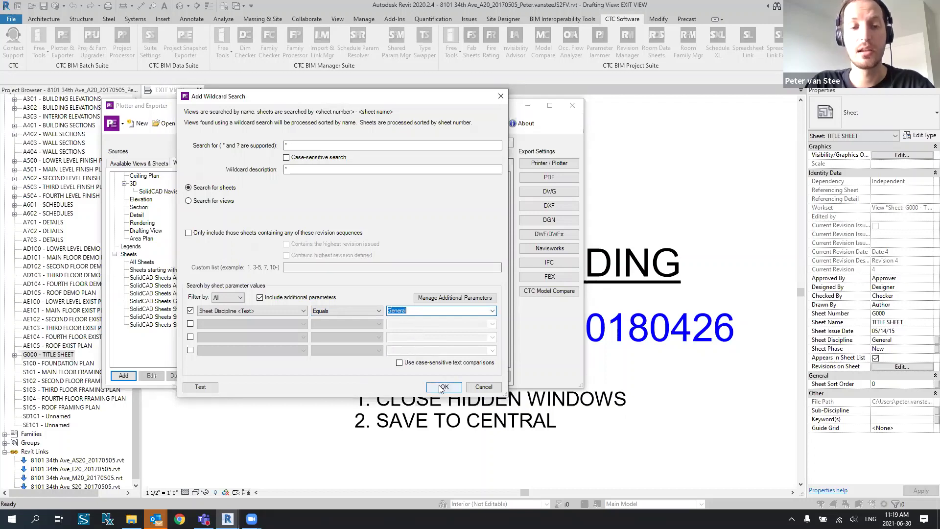
- Test the wildcard search, close the results and save the search to the library
{"action": "left_click", "coordinate": [209, 387]}
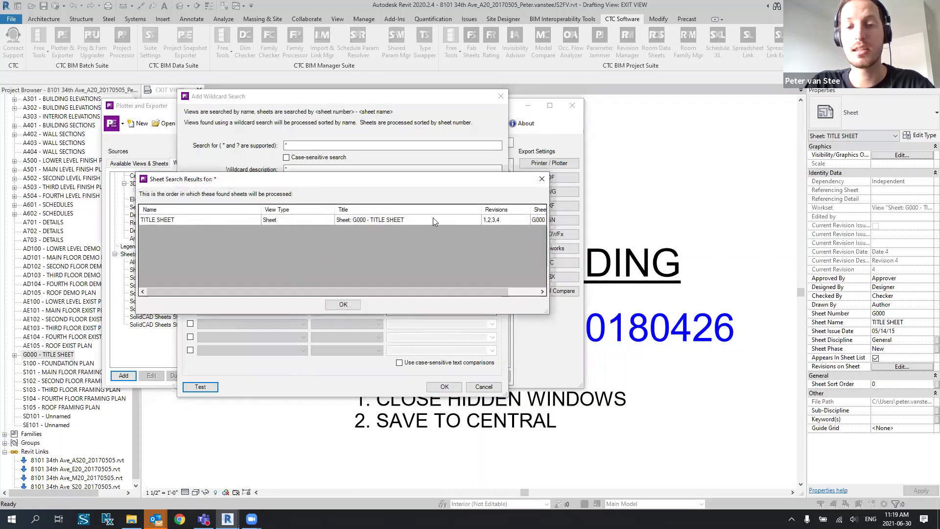
{"action": "mouse_move", "coordinate": [372, 292]}
{"action": "left_mouse_down"}
{"action": "mouse_move", "coordinate": [432, 290]}
{"action": "mouse_move", "coordinate": [349, 291]}
{"action": "left_mouse_up"}
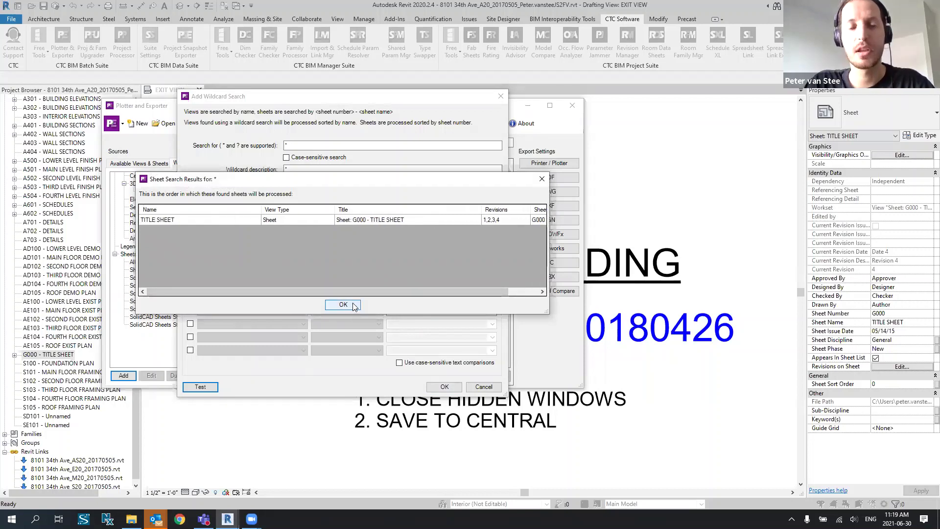
{"action": "left_click", "coordinate": [353, 306]}
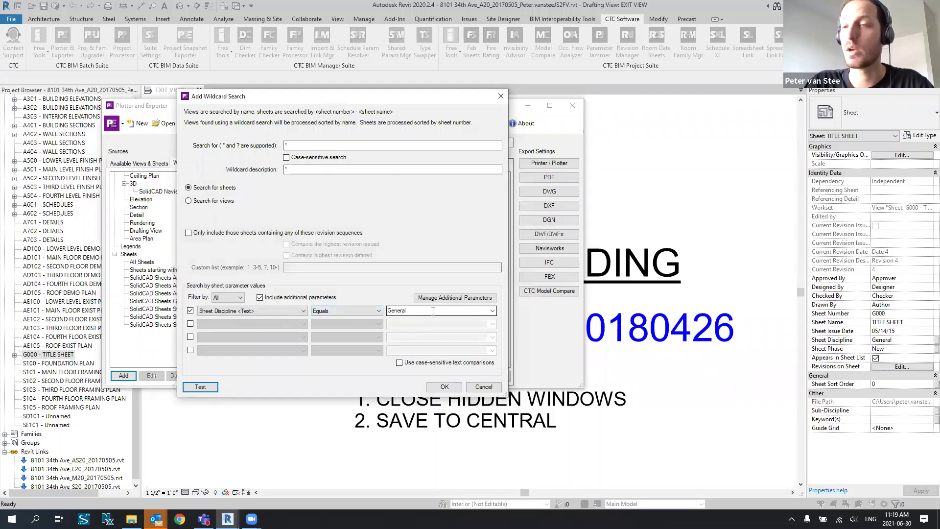
{"action": "left_click", "coordinate": [442, 387]}
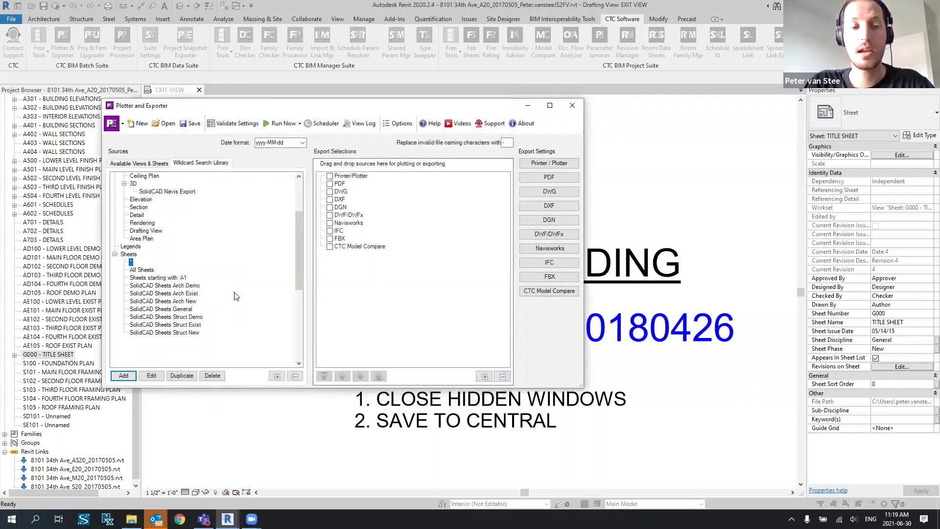
- Set the new wildcard search's description to "General Sheets only" and reopen its settings for a quick check
{"action": "left_click", "coordinate": [154, 376]}
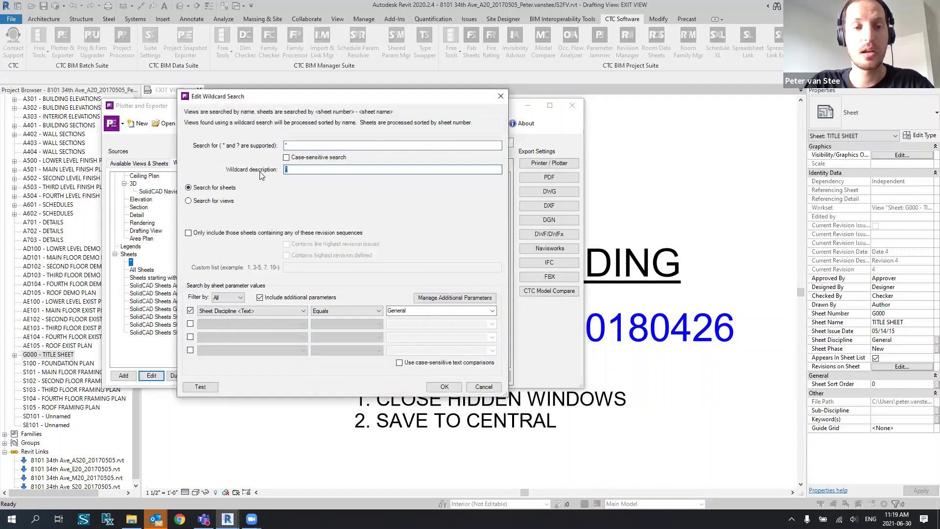
{"action": "type", "text": "General Sheets only"}
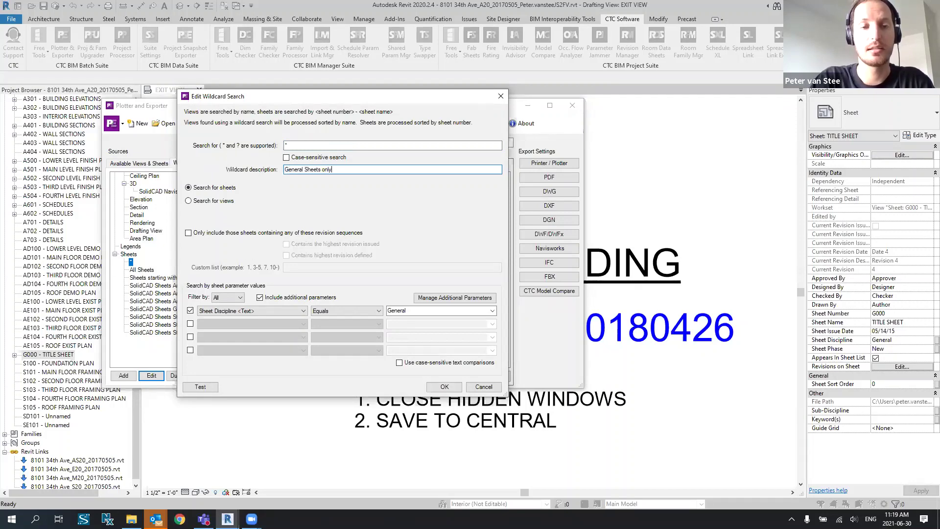
{"action": "left_click", "coordinate": [442, 387]}
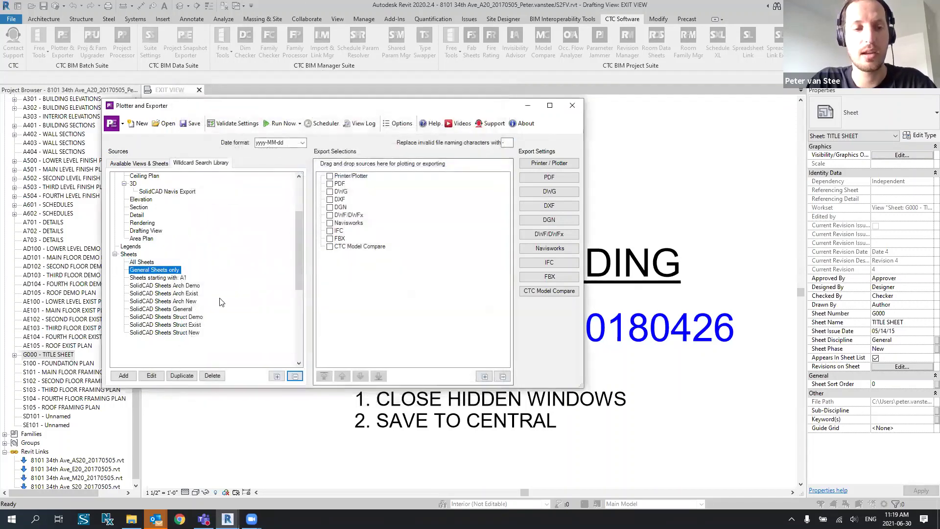
{"action": "double_click", "coordinate": [153, 272]}
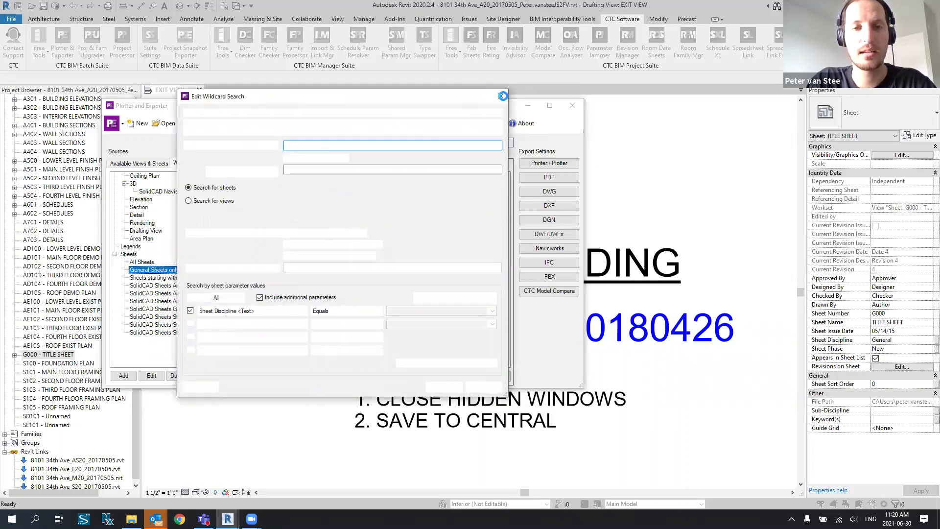
{"action": "left_click", "coordinate": [503, 96]}
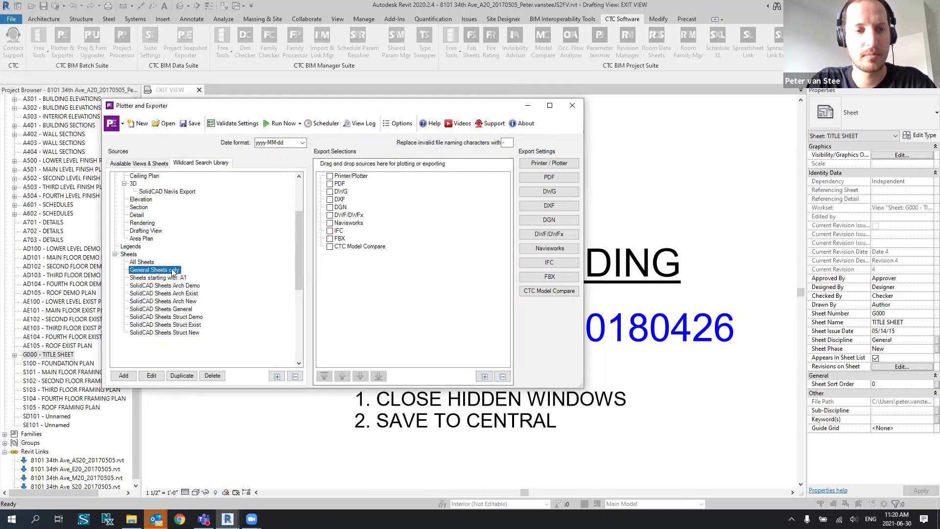
- Exclude the All Views and All Sheets wildcards from the PDF export and add the General Sheets only wildcard to it
{"action": "left_click", "coordinate": [331, 185]}
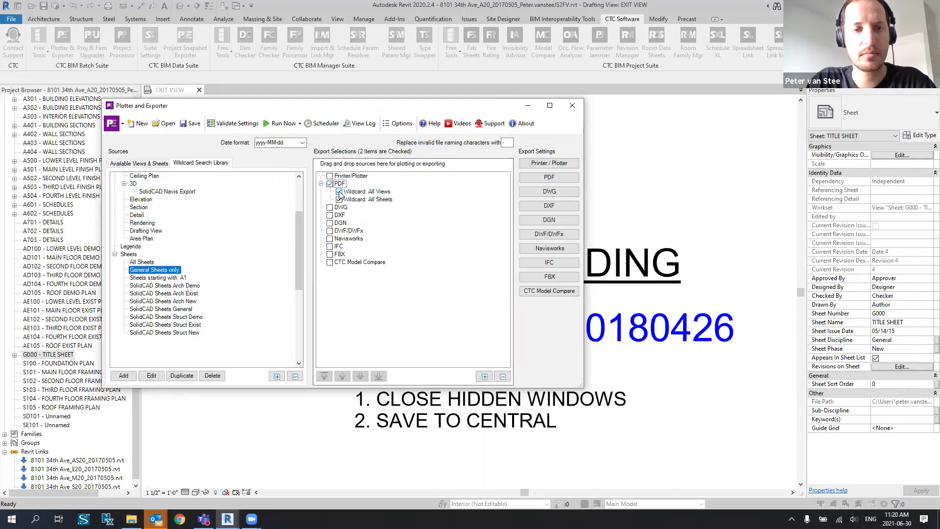
{"action": "left_click", "coordinate": [331, 185]}
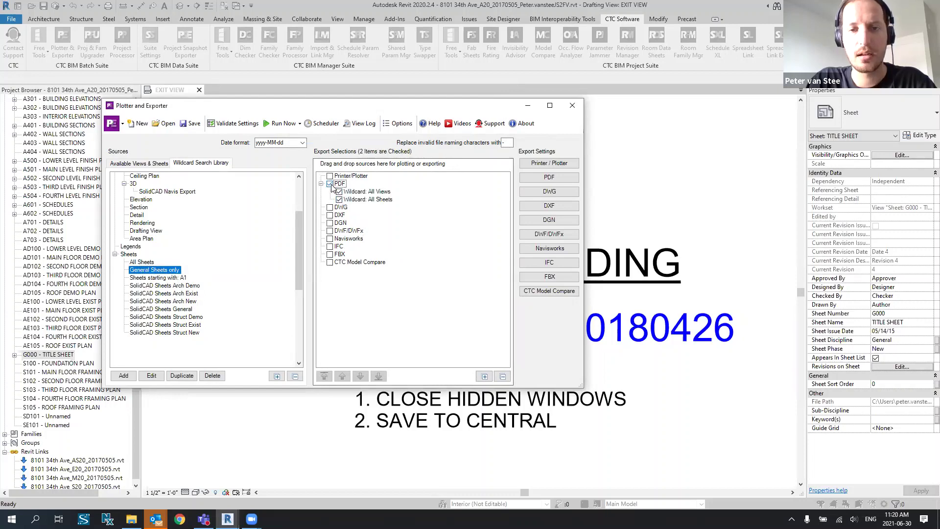
{"action": "left_click", "coordinate": [331, 185]}
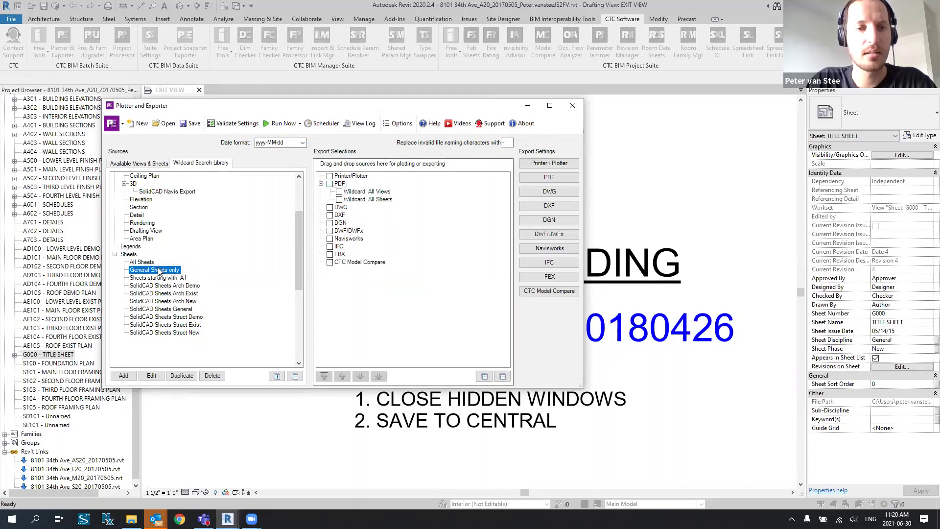
{"action": "left_click_drag", "start_coordinate": [158, 271], "coordinate": [339, 188]}
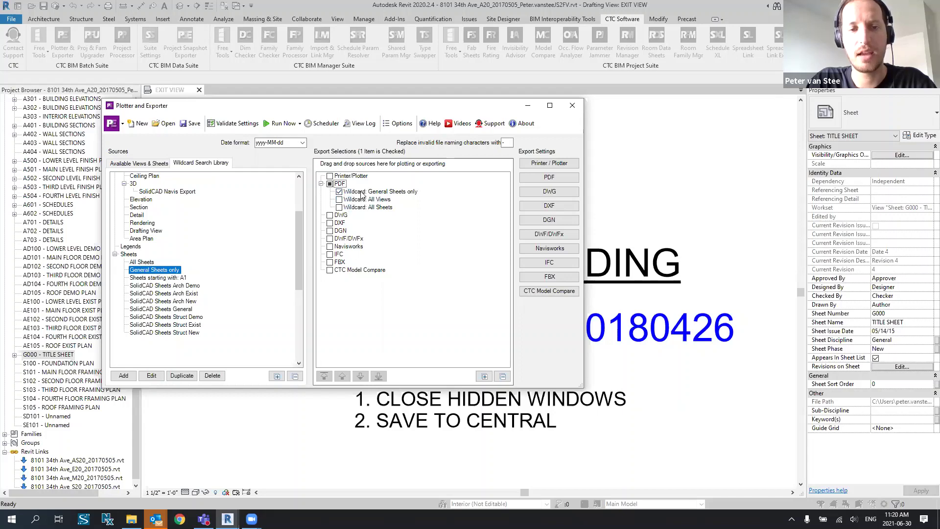
- Open the General Sheets only wildcard under the PDF export for viewing and close it without changes
{"action": "left_click", "coordinate": [343, 194]}
{"action": "double_click", "coordinate": [356, 192]}
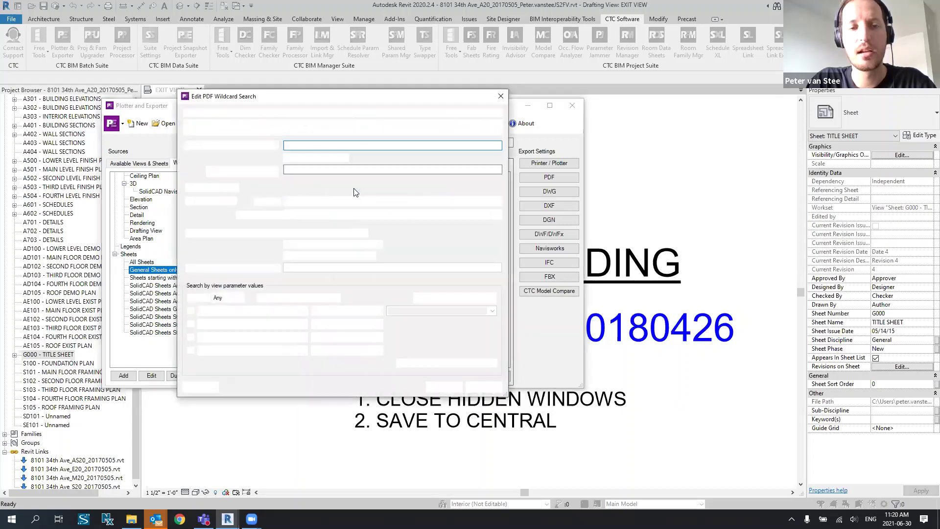
{"action": "left_click", "coordinate": [501, 96]}
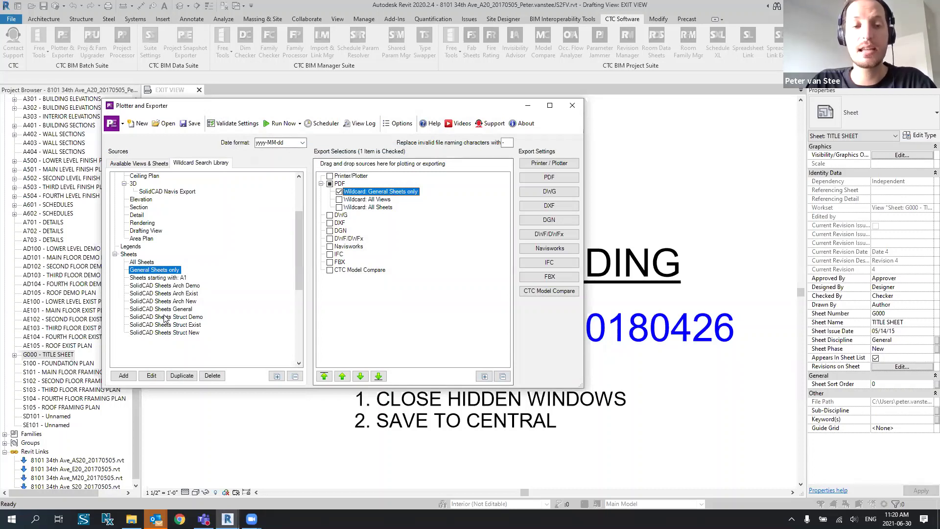
- Start a new wildcard search for sheets with the description "Arch Demo Sheets"
{"action": "left_click", "coordinate": [124, 376]}
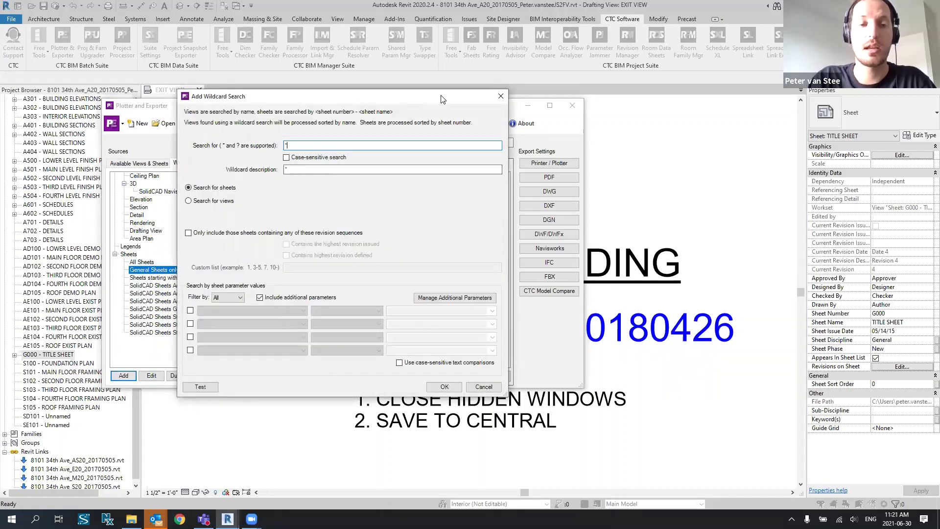
{"action": "left_click", "coordinate": [295, 170]}
{"action": "type", "text": "A"}
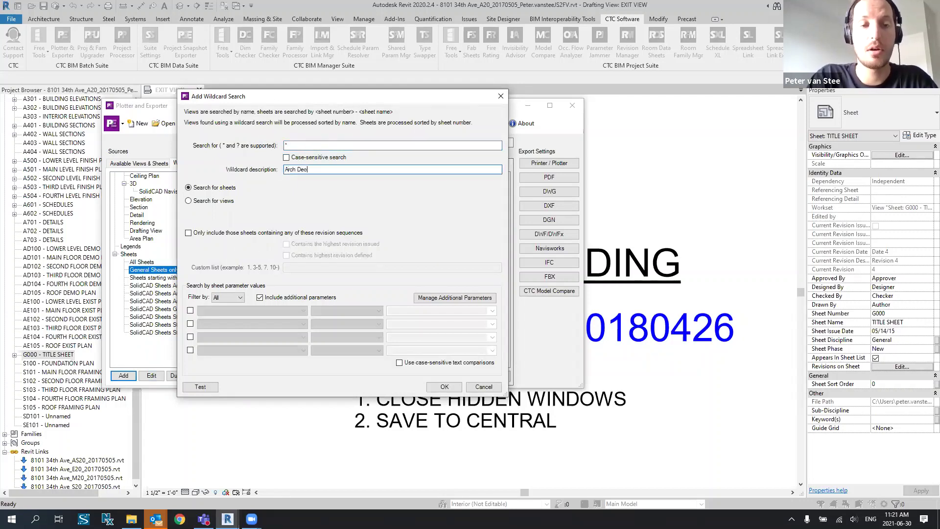
{"action": "type", "text": "rch Demo"}
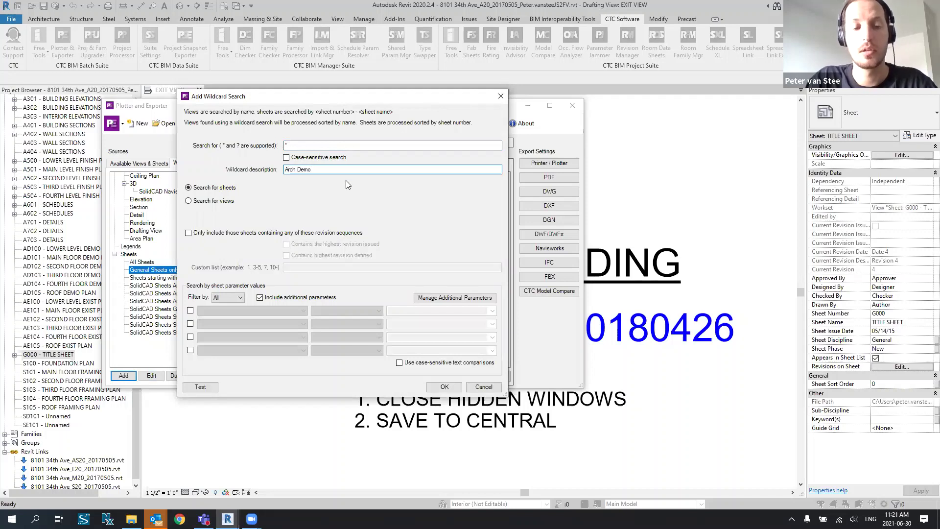
{"action": "type", "text": " Sheets"}
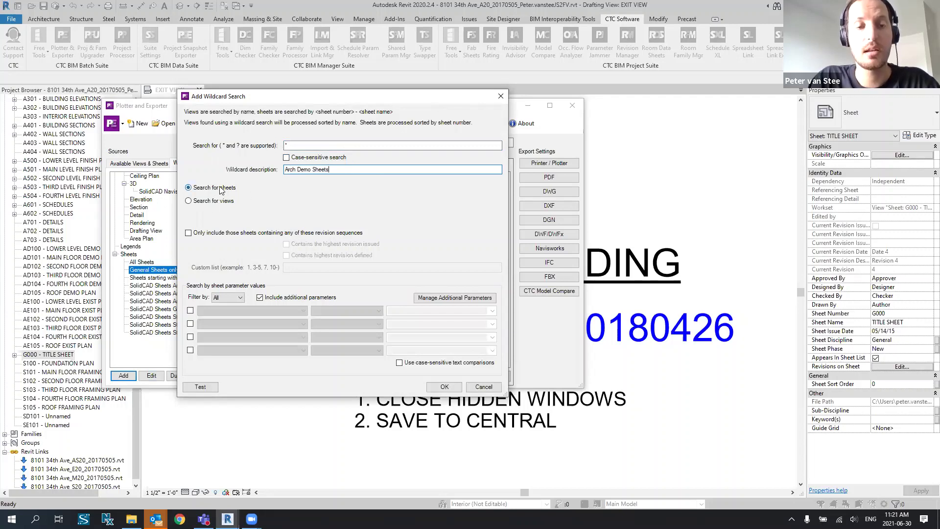
- Enable the first parameter filter, try Sheet Phase as its parameter, and set it to Sheet Discipline equals Architecture
{"action": "left_click", "coordinate": [190, 310]}
{"action": "left_click", "coordinate": [298, 310]}
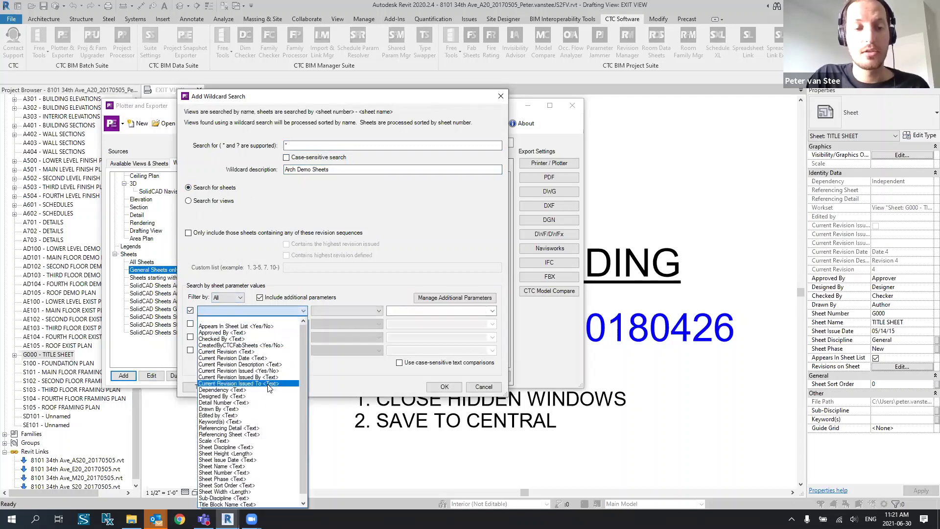
{"action": "left_click", "coordinate": [249, 479]}
{"action": "left_click", "coordinate": [345, 311]}
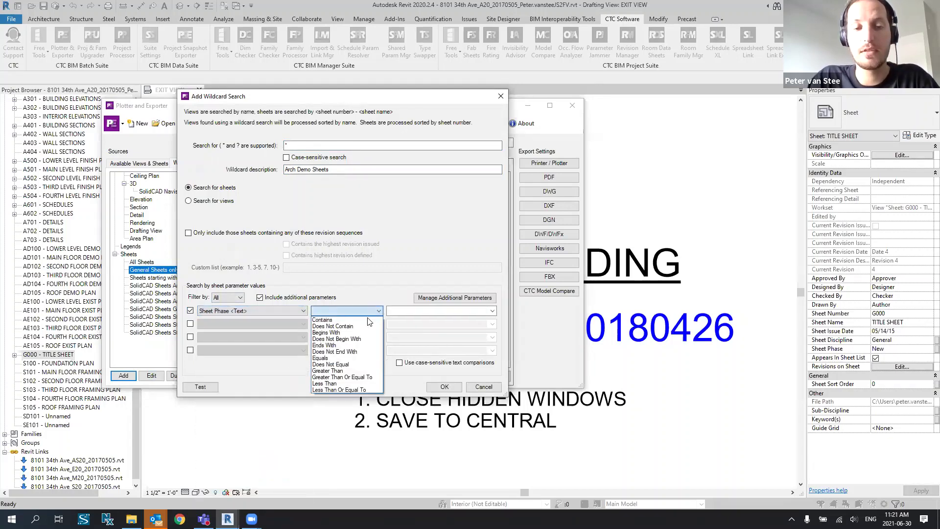
{"action": "left_click", "coordinate": [303, 311]}
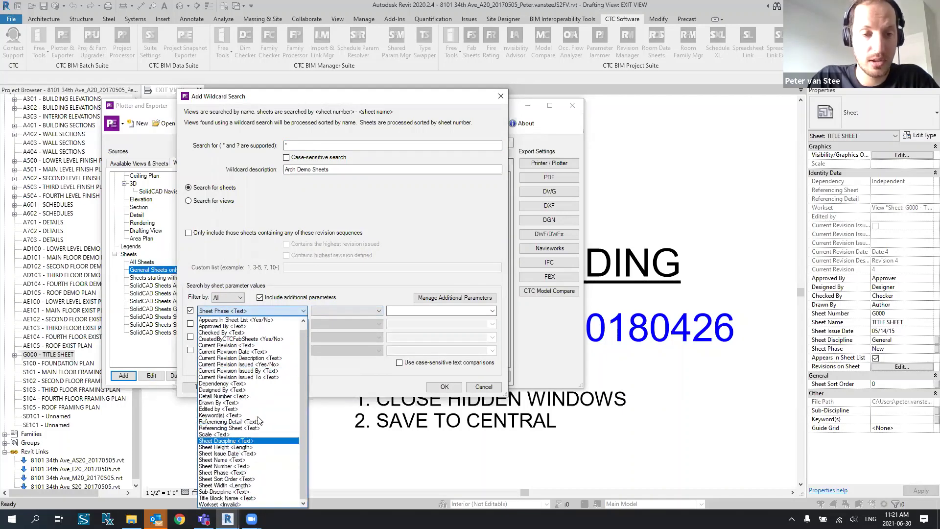
{"action": "left_click", "coordinate": [230, 441]}
{"action": "left_click", "coordinate": [346, 312]}
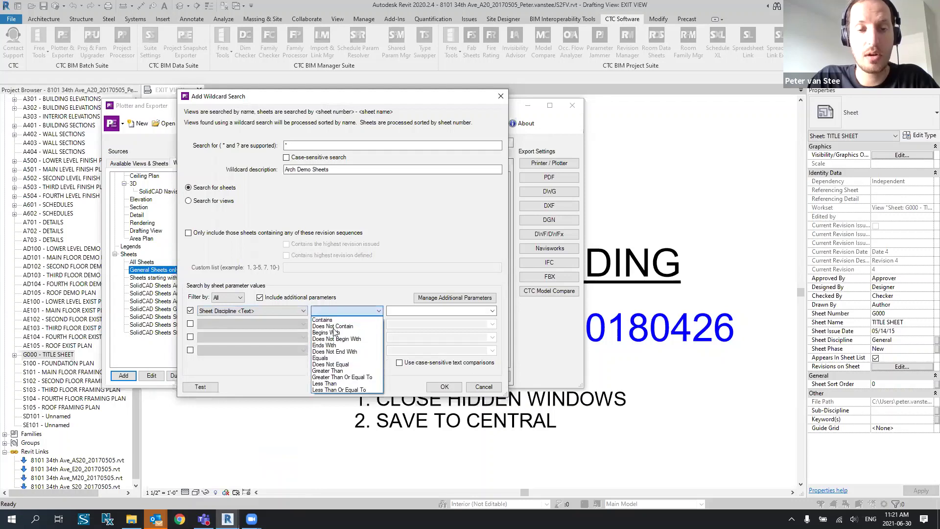
{"action": "left_click", "coordinate": [320, 358]}
{"action": "left_click", "coordinate": [492, 311]}
{"action": "left_click", "coordinate": [402, 320]}
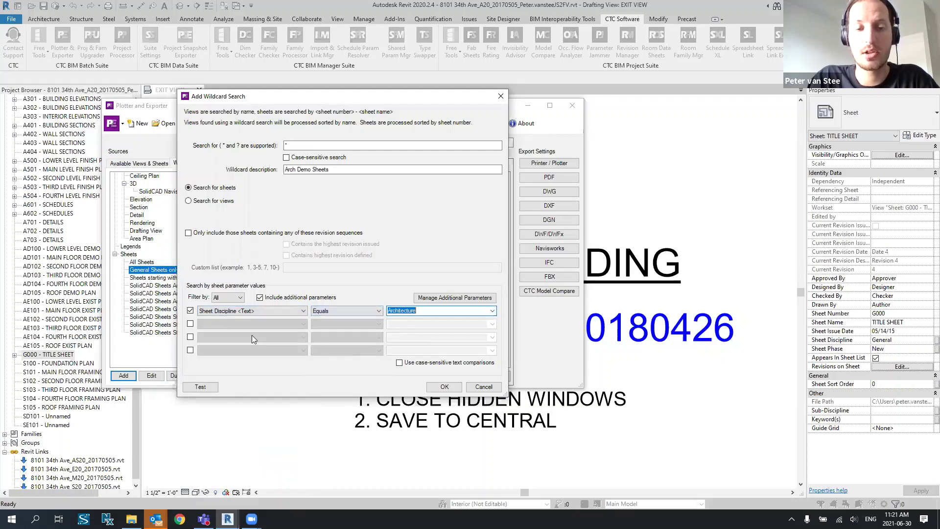
- Enable the second parameter filter and set it to Sheet Phase equals Demo
{"action": "left_click", "coordinate": [190, 323]}
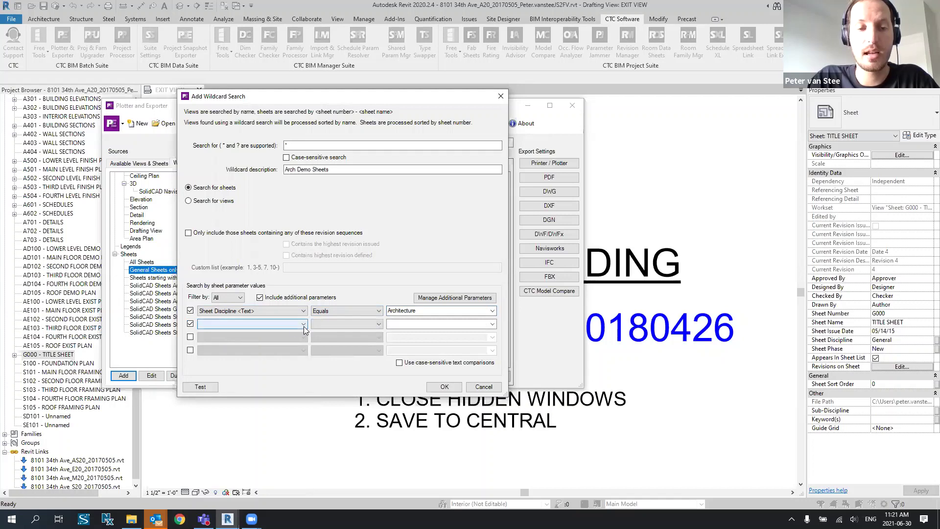
{"action": "left_click", "coordinate": [303, 324]}
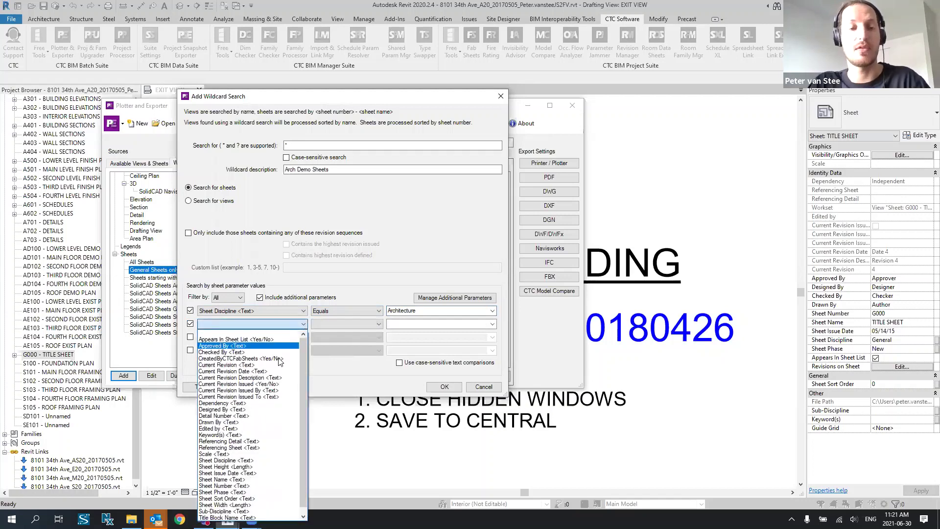
{"action": "scroll", "coordinate": [240, 478], "scroll_direction": "down", "scroll_amount": 1}
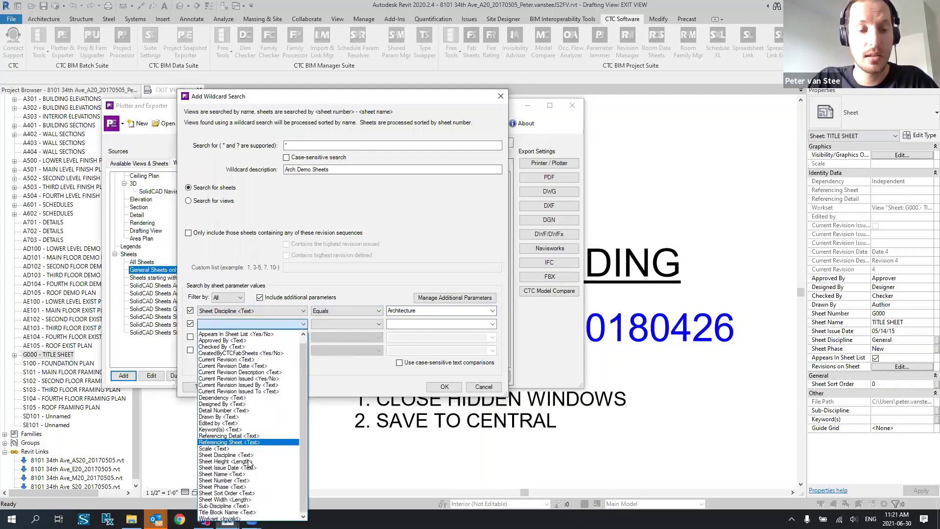
{"action": "left_click", "coordinate": [232, 486]}
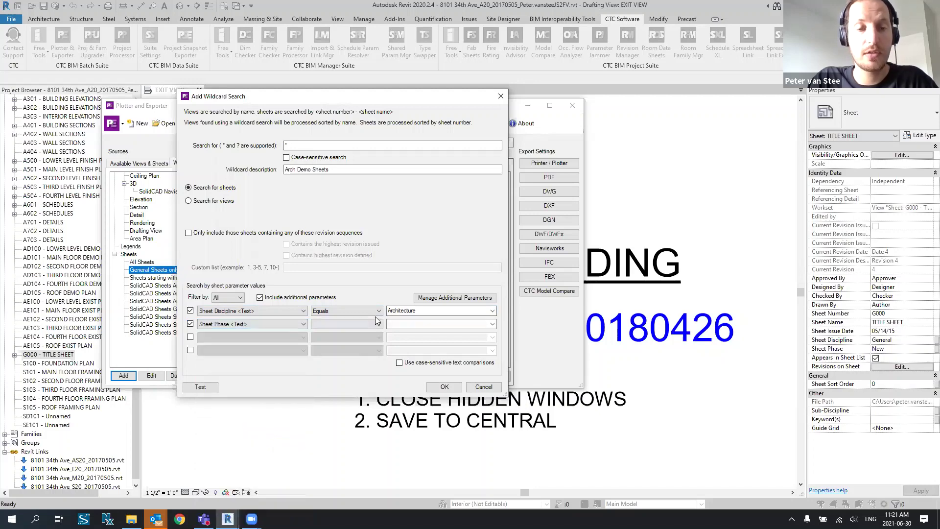
{"action": "left_click", "coordinate": [379, 324]}
{"action": "left_click", "coordinate": [322, 371]}
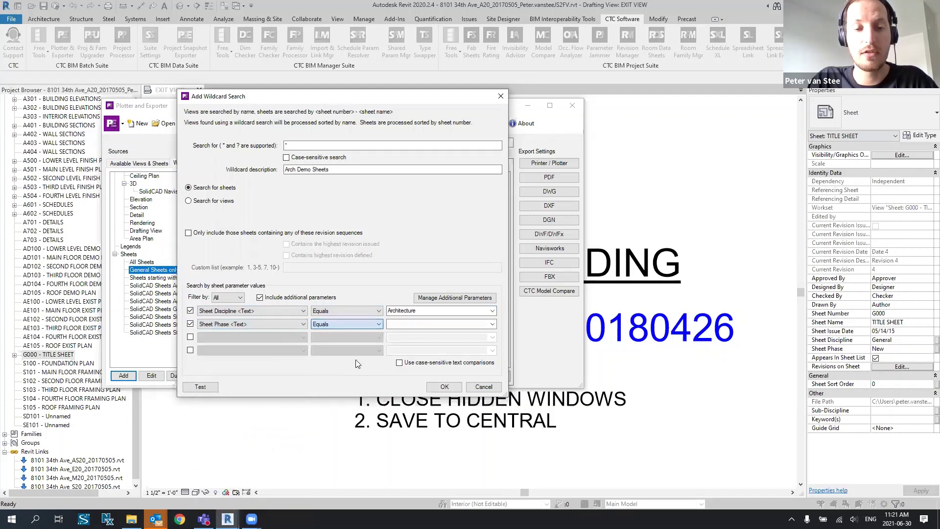
{"action": "left_click", "coordinate": [492, 324]}
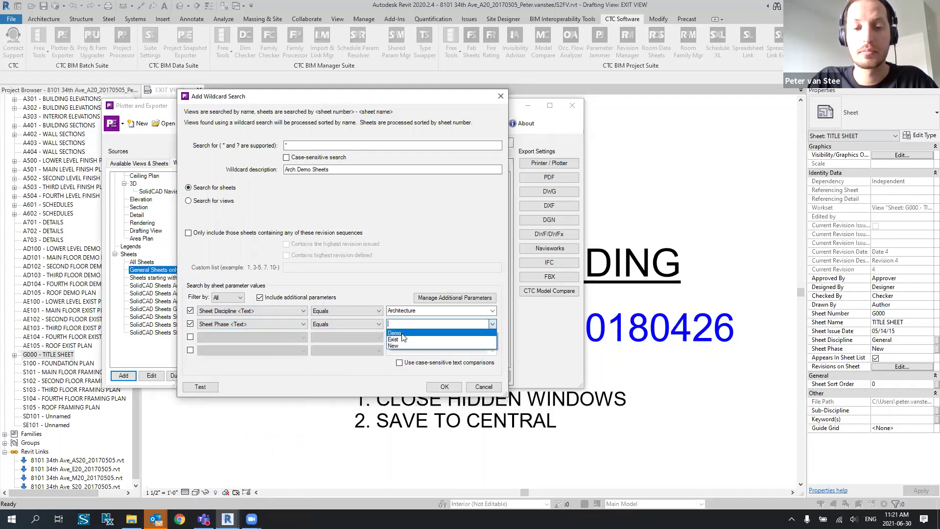
{"action": "left_click", "coordinate": [402, 334]}
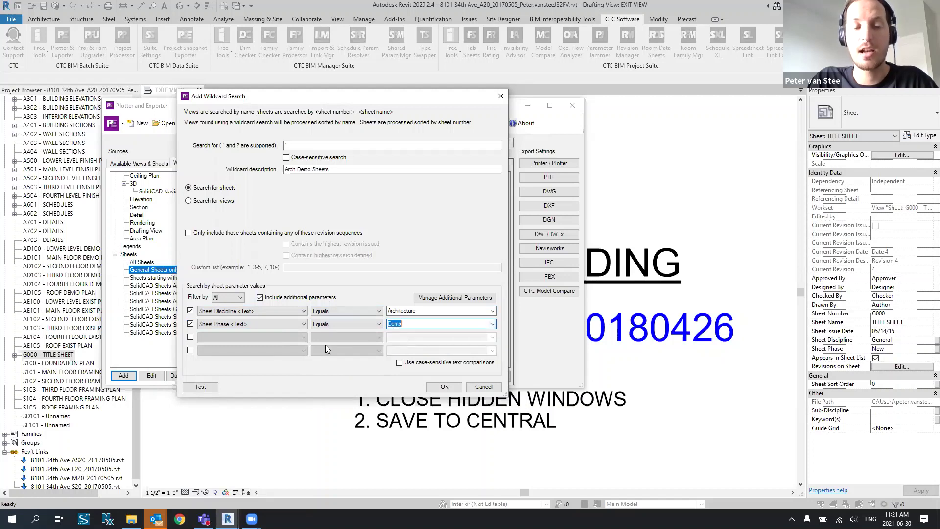
{"action": "left_click", "coordinate": [492, 324]}
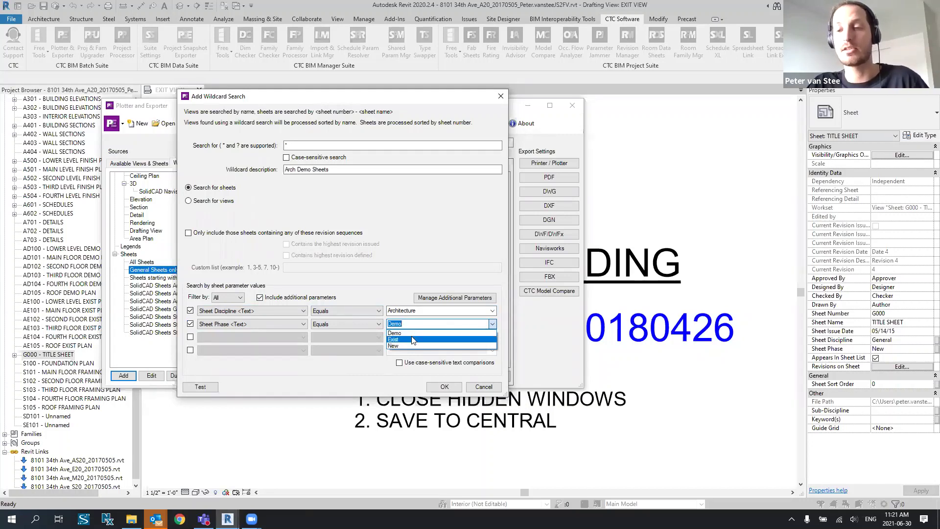
{"action": "left_click", "coordinate": [387, 341]}
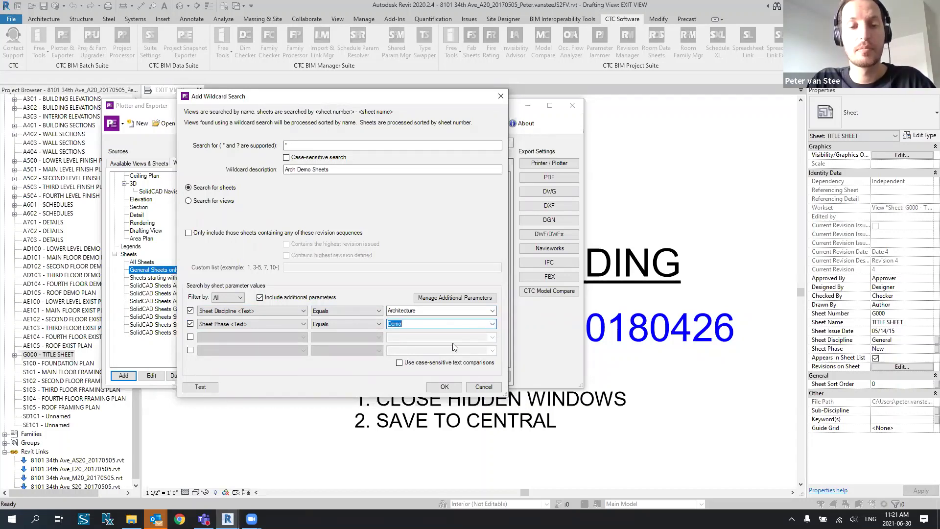
{"action": "left_click", "coordinate": [452, 320]}
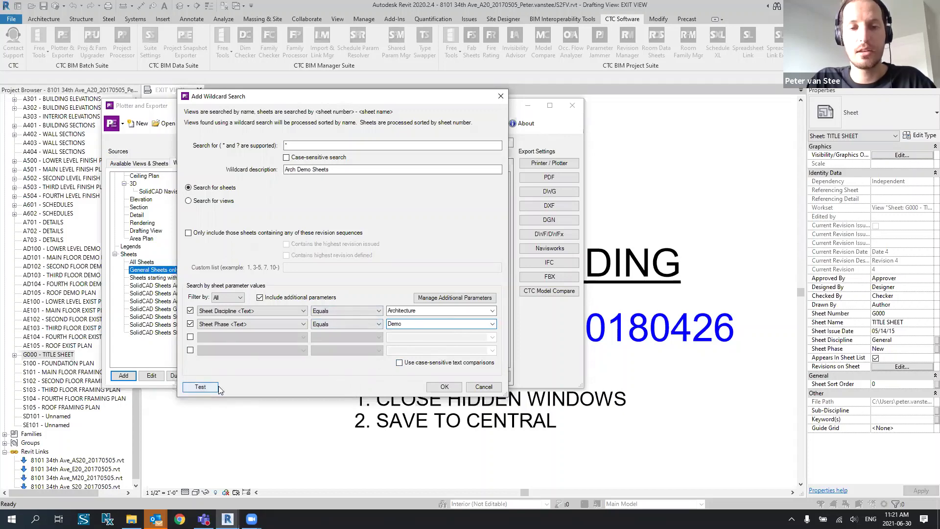
- Test the Arch Demo Sheets wildcard search, review the sheets it finds, and close the results
{"action": "left_click", "coordinate": [200, 387]}
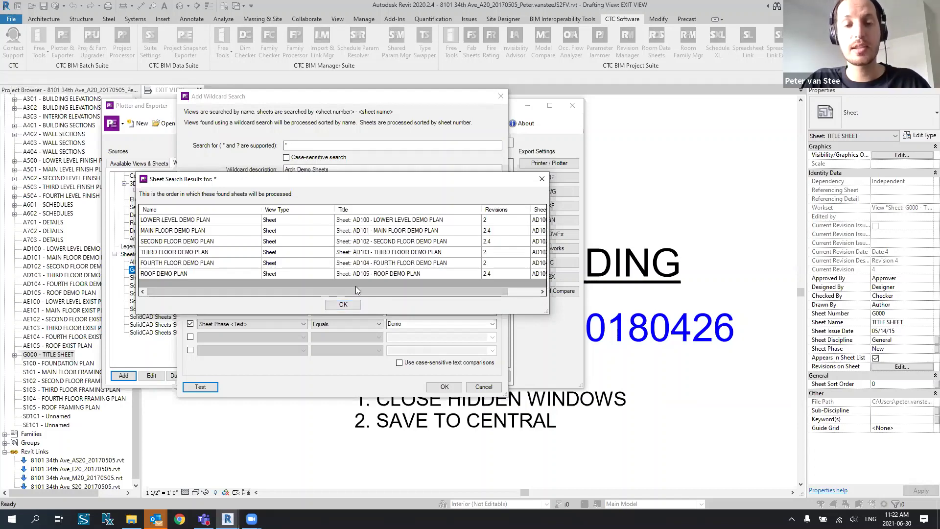
{"action": "left_click_drag", "start_coordinate": [354, 291], "coordinate": [399, 297]}
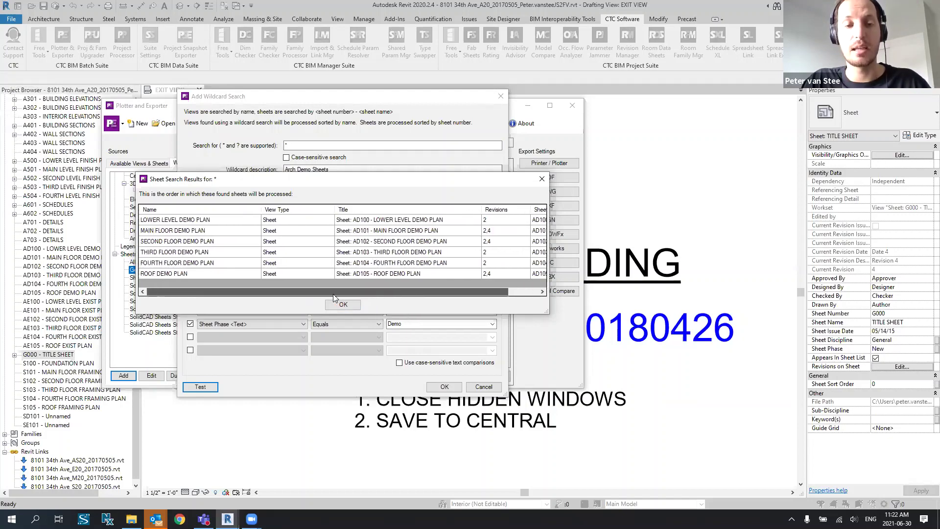
{"action": "left_click", "coordinate": [345, 305]}
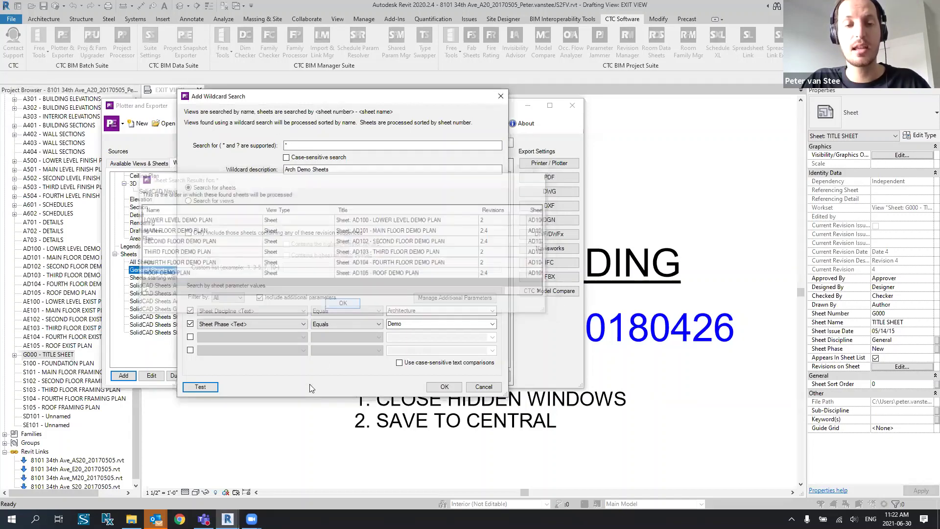
- Save the Arch Demo Sheets wildcard and add it to the PDF export selections
{"action": "left_click", "coordinate": [435, 387]}
{"action": "left_click", "coordinate": [157, 271]}
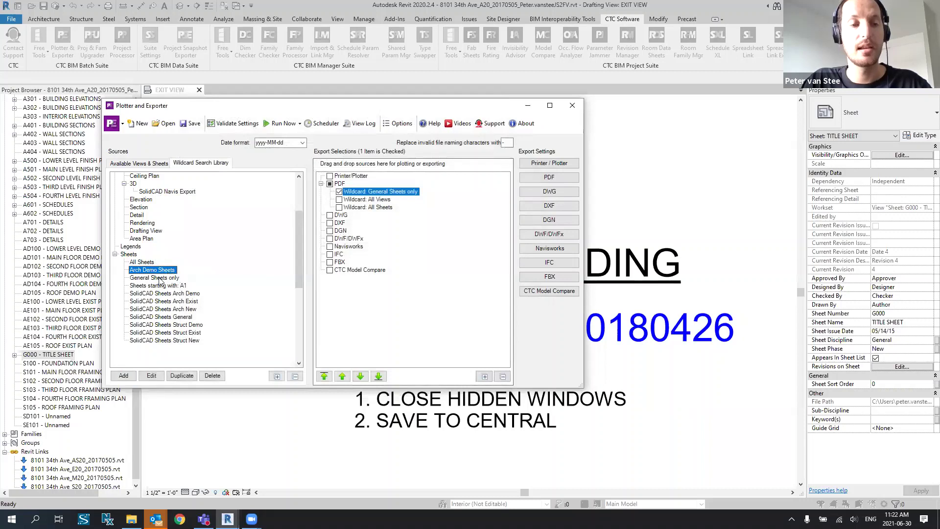
{"action": "left_click_drag", "start_coordinate": [158, 270], "coordinate": [385, 200]}
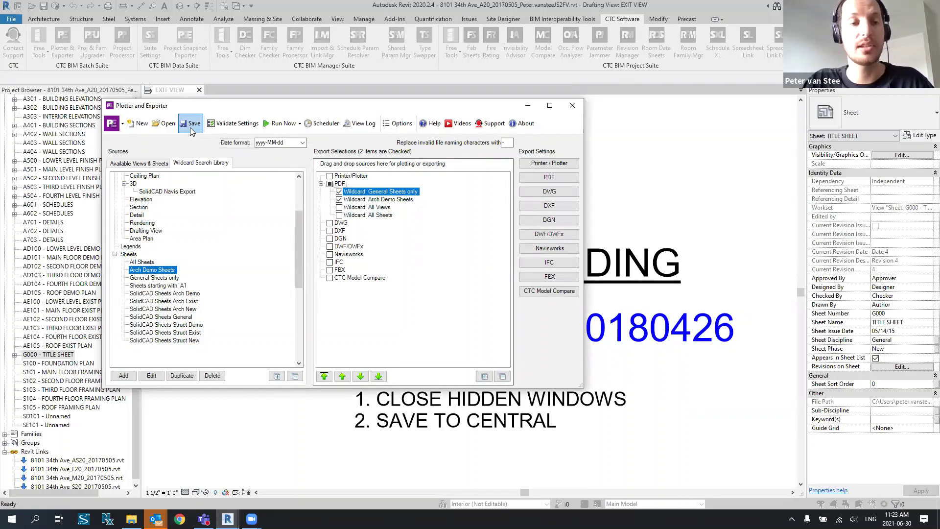
- Open the SolidCAD Sample.peconf configuration from the PlotterExporter folder and include its SolidCAD Navis Export wildcard under Navisworks
{"action": "left_click", "coordinate": [162, 125]}
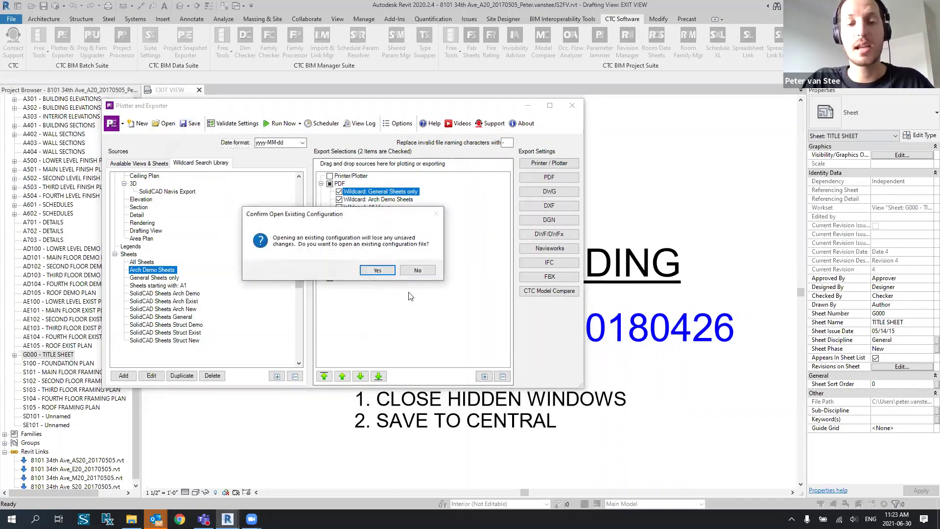
{"action": "left_click", "coordinate": [377, 271]}
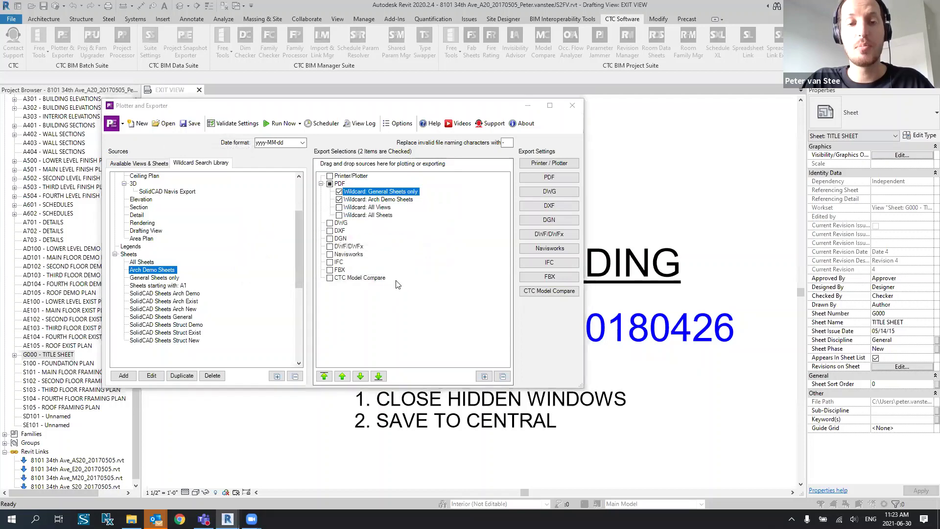
{"action": "left_click", "coordinate": [291, 138]}
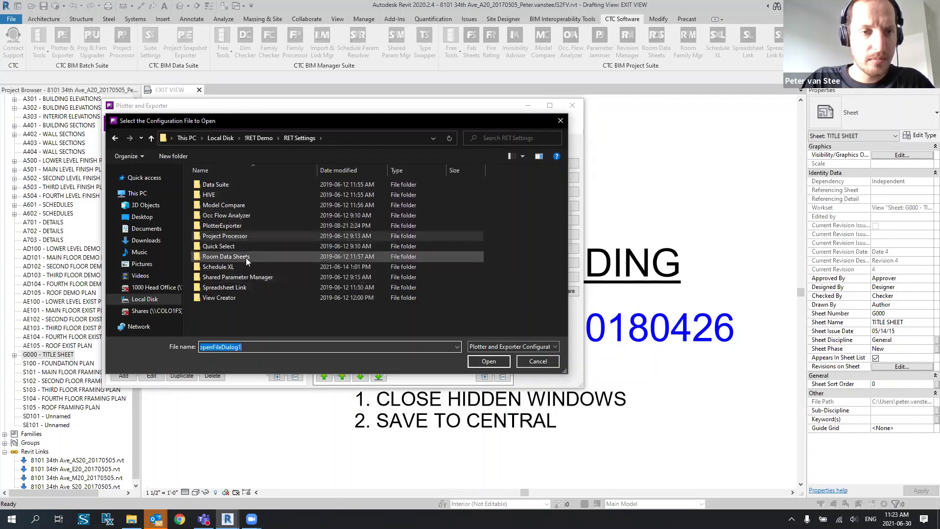
{"action": "double_click", "coordinate": [246, 226]}
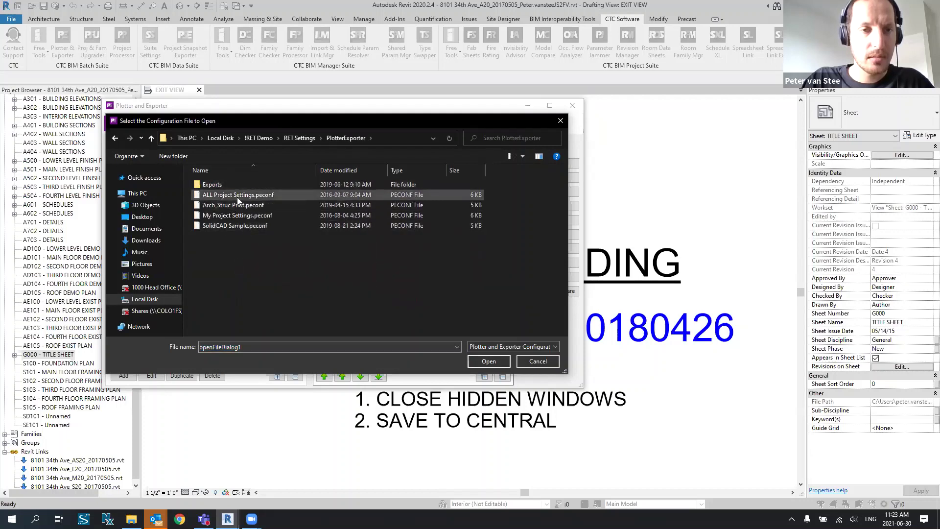
{"action": "left_click", "coordinate": [240, 205]}
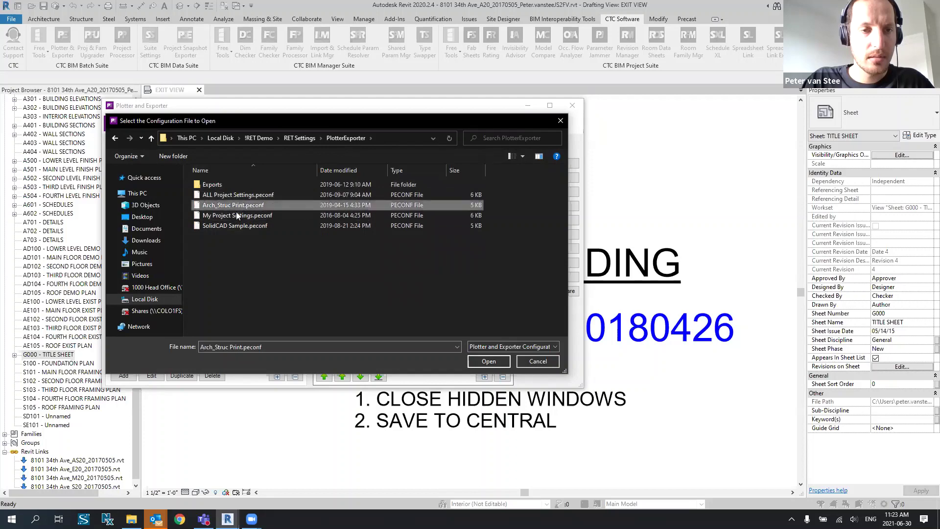
{"action": "left_click", "coordinate": [234, 227]}
{"action": "left_click", "coordinate": [508, 362]}
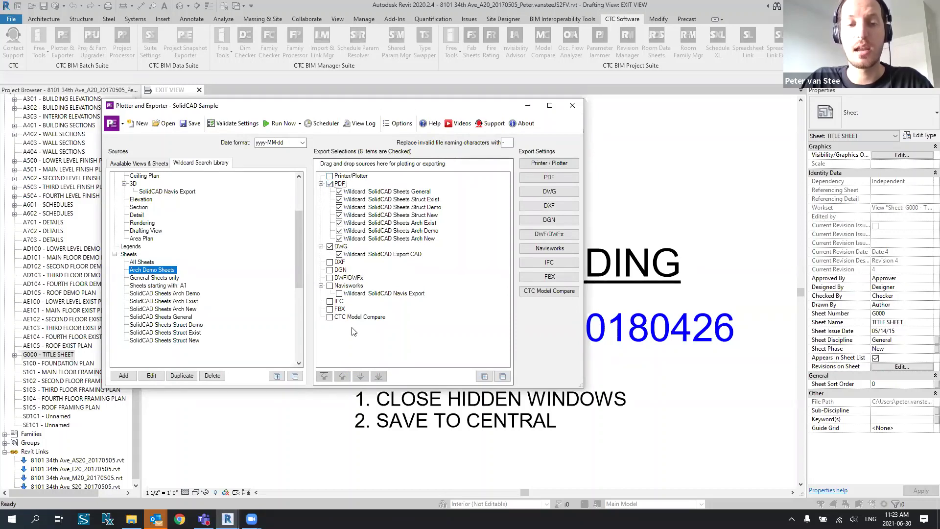
{"action": "left_click", "coordinate": [339, 293]}
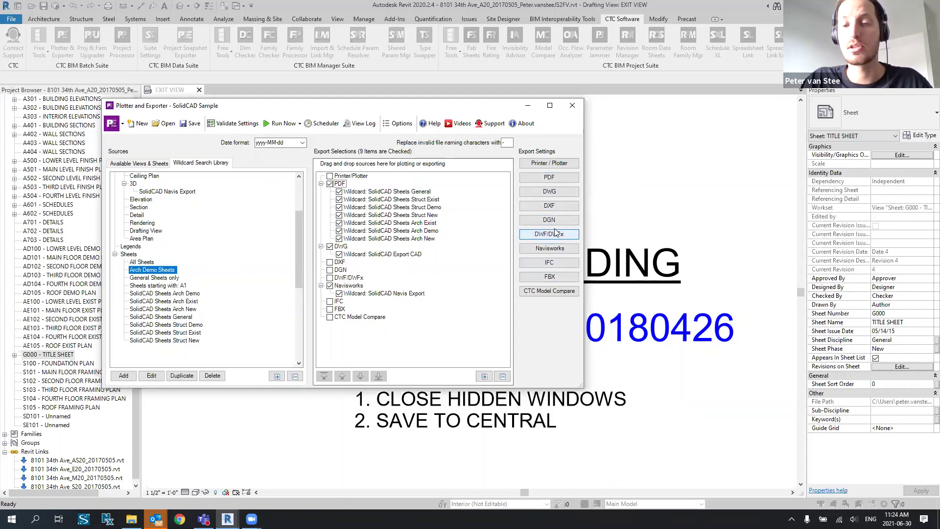
- Open the PDF export settings and examine the PDF printer name and the available print settings without changing them
{"action": "left_click", "coordinate": [566, 181]}
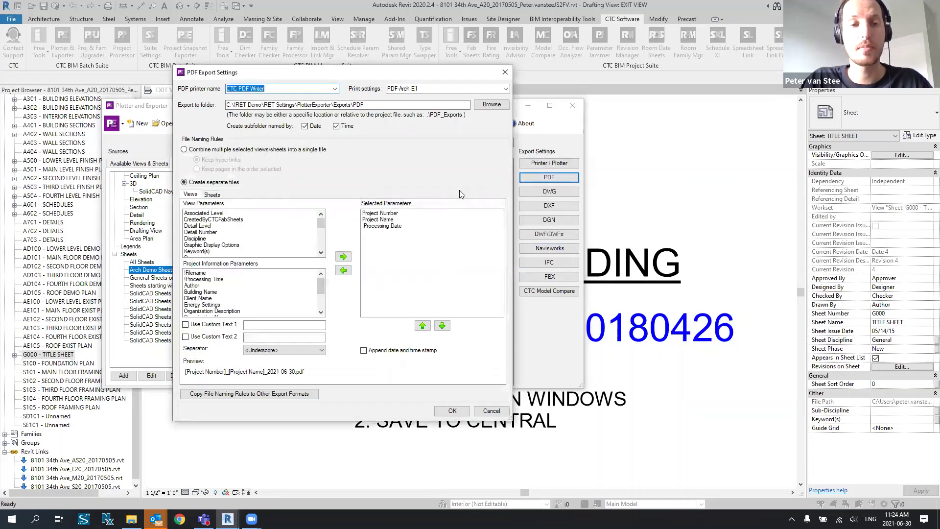
{"action": "left_click", "coordinate": [287, 88]}
{"action": "left_click_drag", "start_coordinate": [279, 88], "coordinate": [219, 88]}
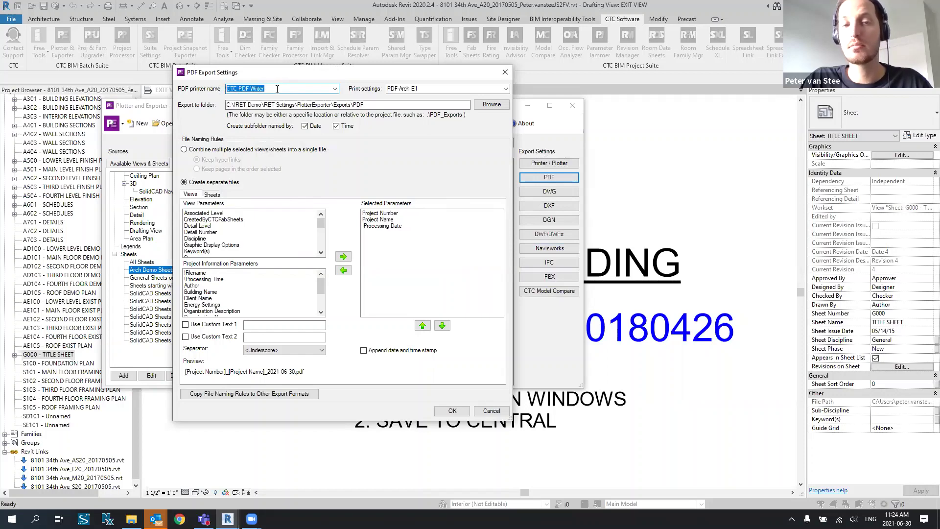
{"action": "key", "text": "Tab"}
{"action": "left_click_drag", "start_coordinate": [418, 89], "coordinate": [371, 88]}
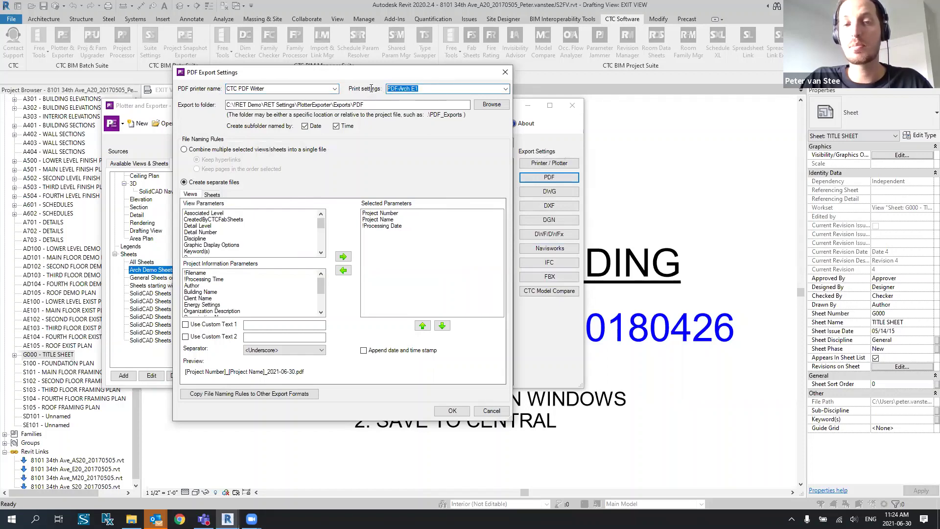
{"action": "left_click", "coordinate": [505, 88]}
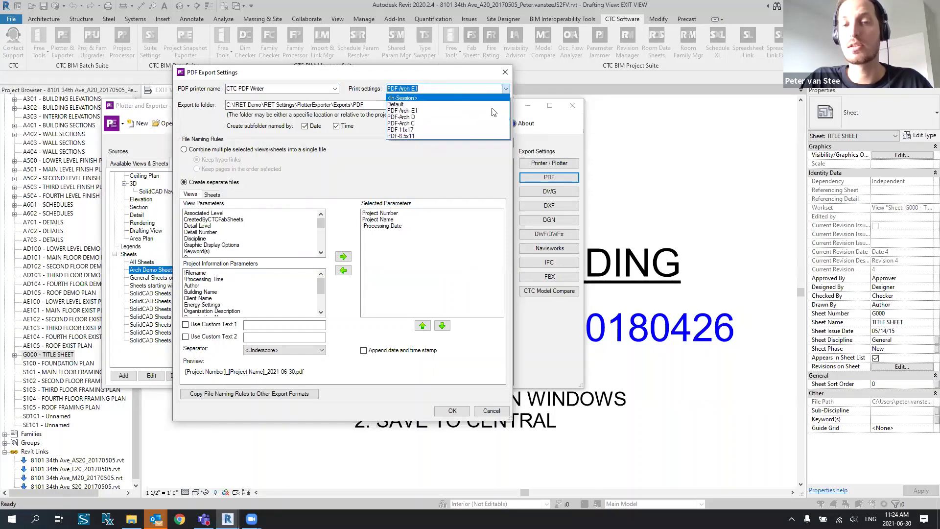
{"action": "left_click", "coordinate": [506, 90]}
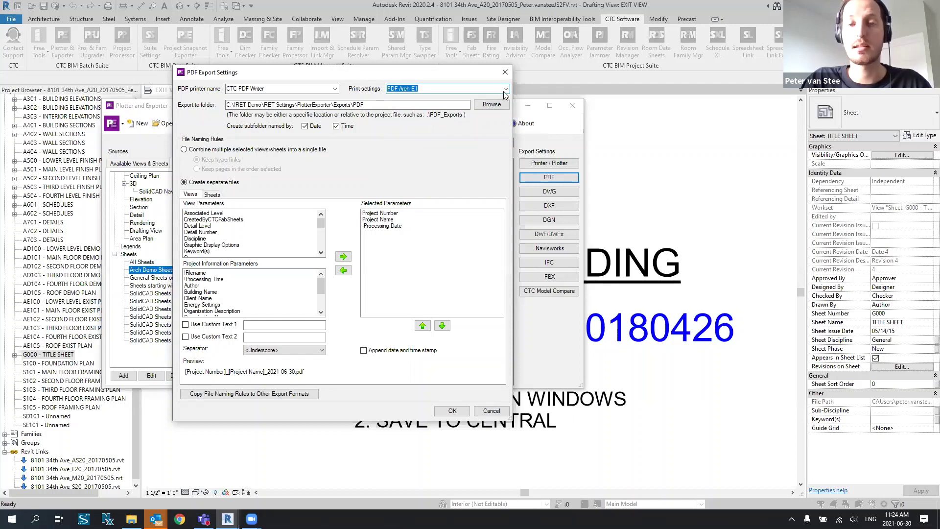
{"action": "left_click", "coordinate": [506, 90]}
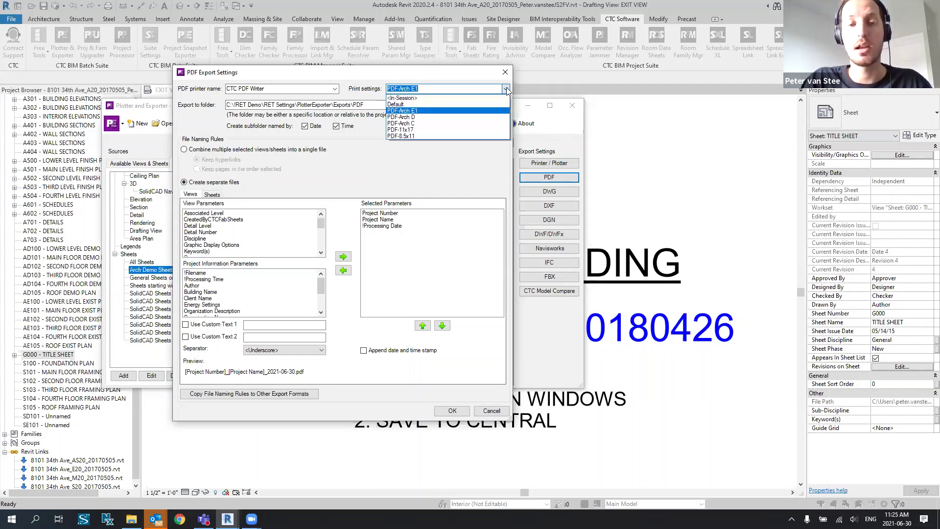
{"action": "left_click", "coordinate": [505, 90]}
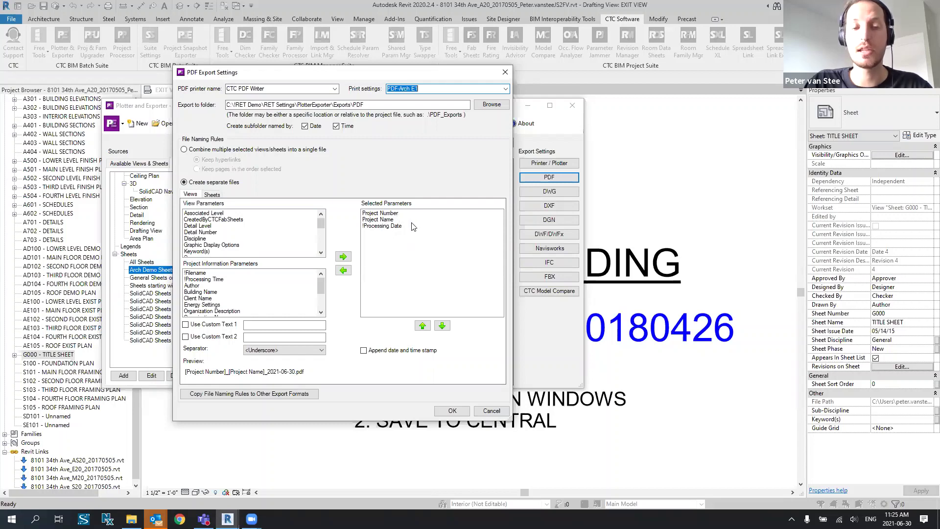
- Set the file name separator for separate PDF files to <Space><Hyphen><Space>
{"action": "left_click", "coordinate": [286, 353]}
{"action": "left_click", "coordinate": [285, 352]}
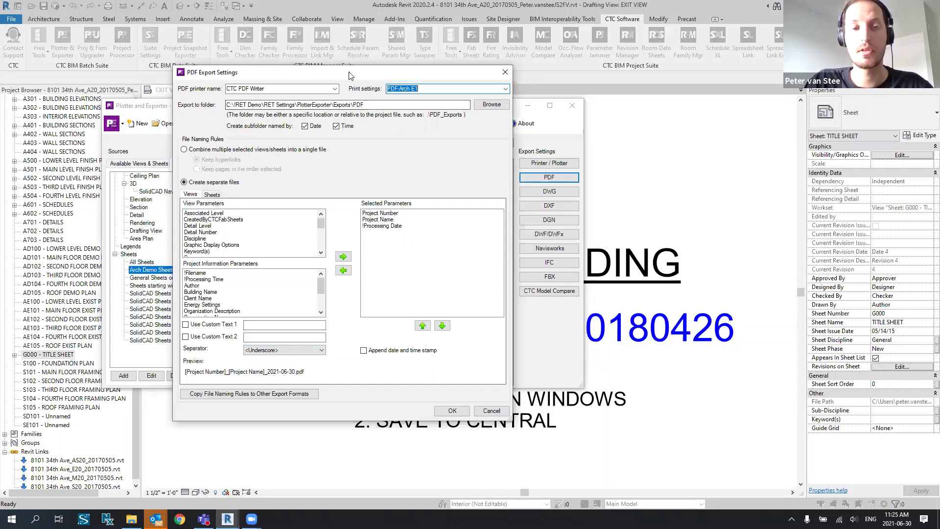
{"action": "left_click_drag", "start_coordinate": [350, 74], "coordinate": [515, 71]}
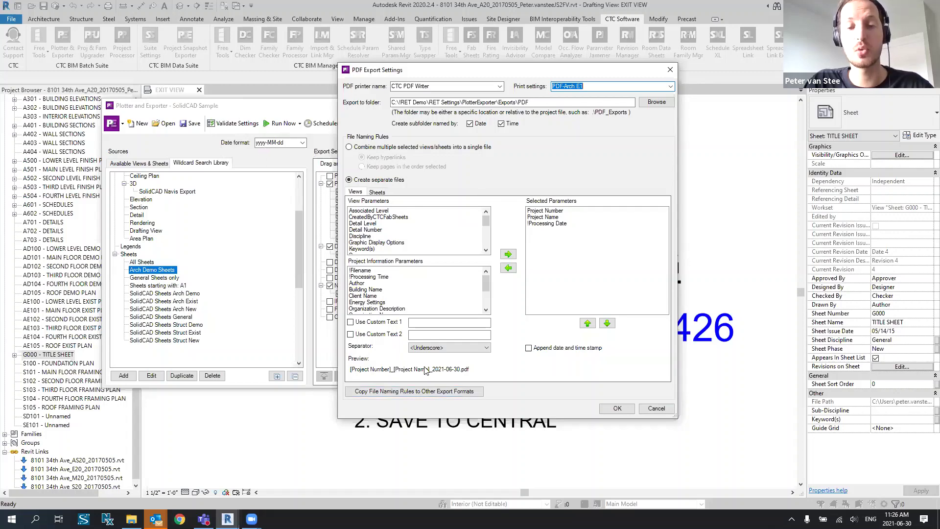
{"action": "left_click", "coordinate": [459, 349]}
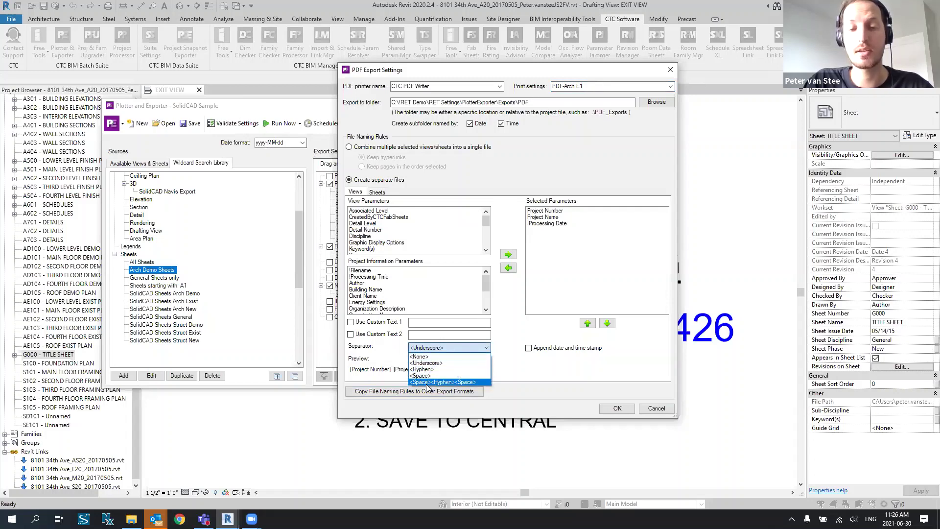
{"action": "left_click", "coordinate": [468, 381]}
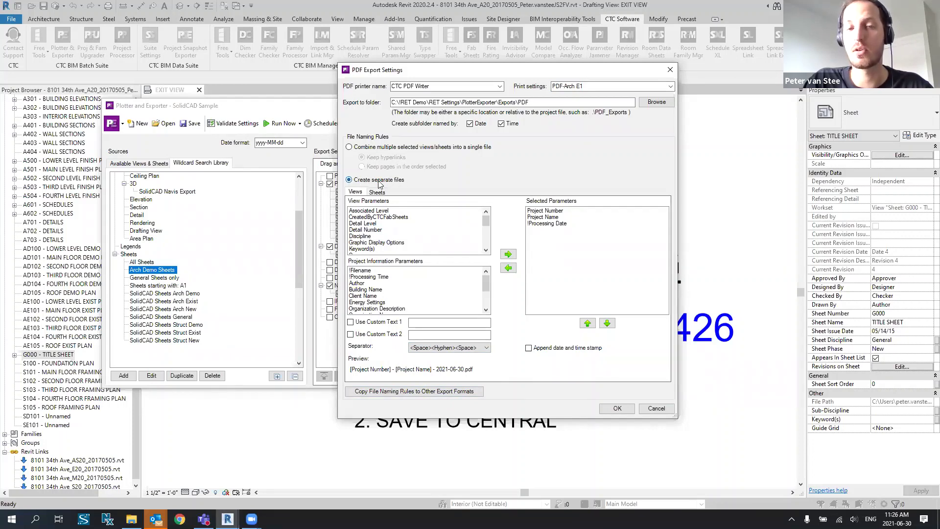
- Combine the PDF output into a single file, add !Processing Date and Project Number to its naming parameters, and move Project Number first
{"action": "left_click", "coordinate": [384, 147]}
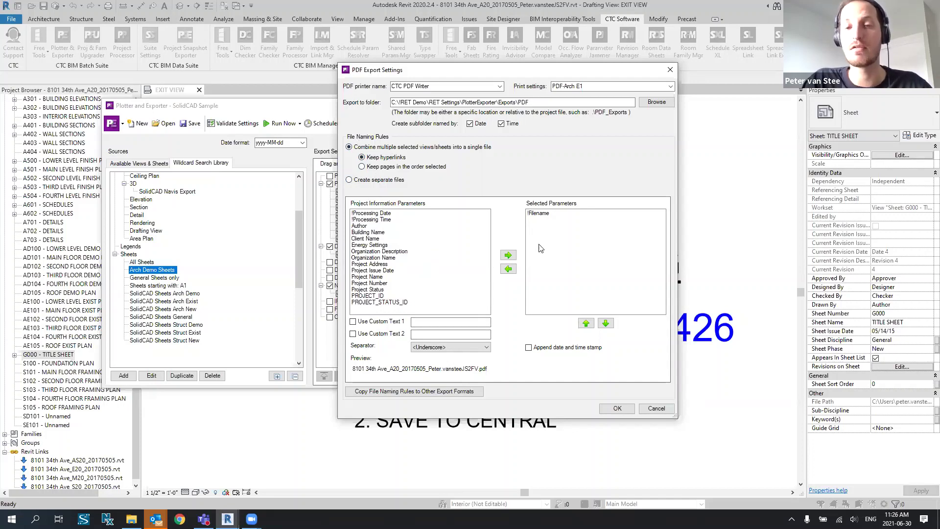
{"action": "left_click", "coordinate": [542, 214]}
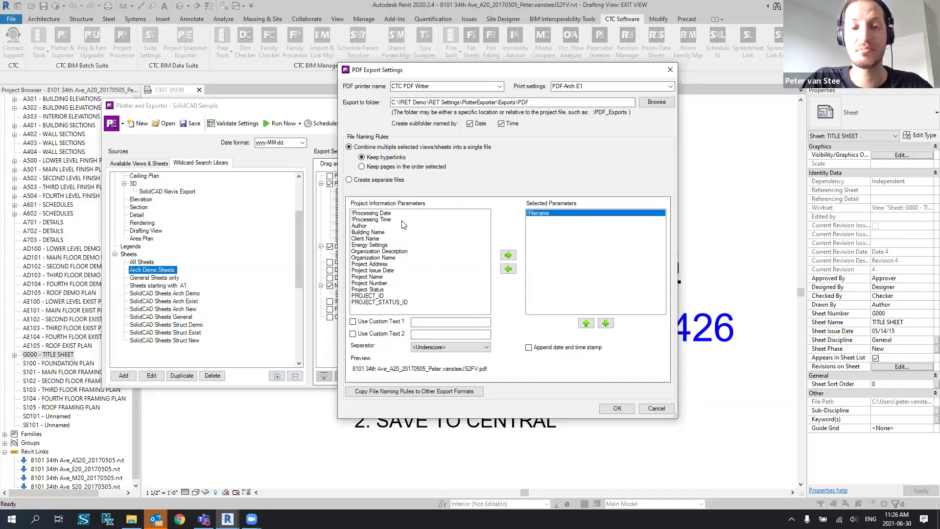
{"action": "double_click", "coordinate": [382, 214]}
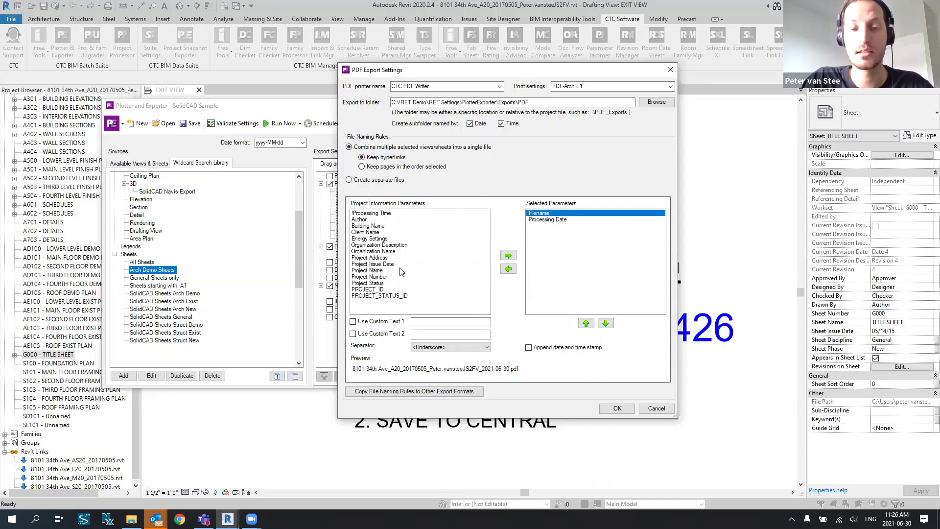
{"action": "double_click", "coordinate": [378, 276]}
{"action": "left_click", "coordinate": [553, 226]}
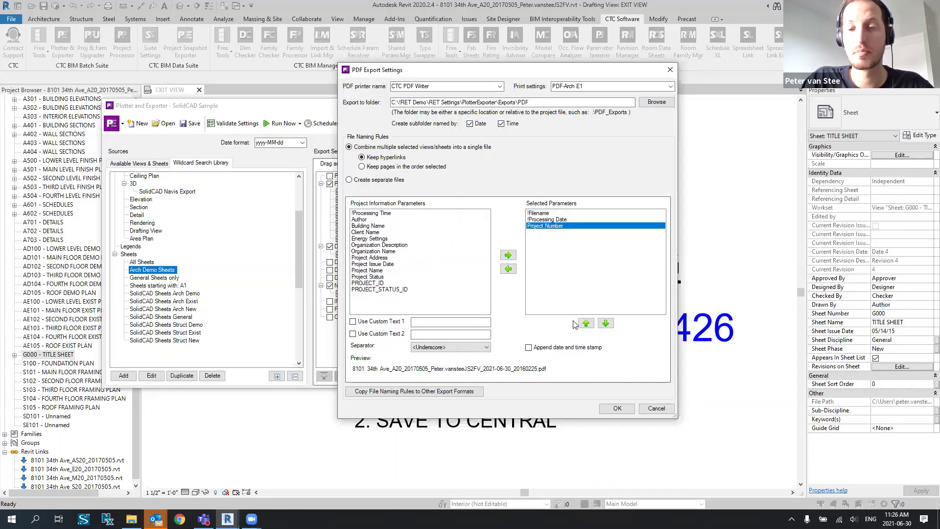
{"action": "double_click", "coordinate": [586, 323]}
- Add Project Name to the combined PDF's file name parameters and place it directly after Project Number
{"action": "double_click", "coordinate": [379, 271]}
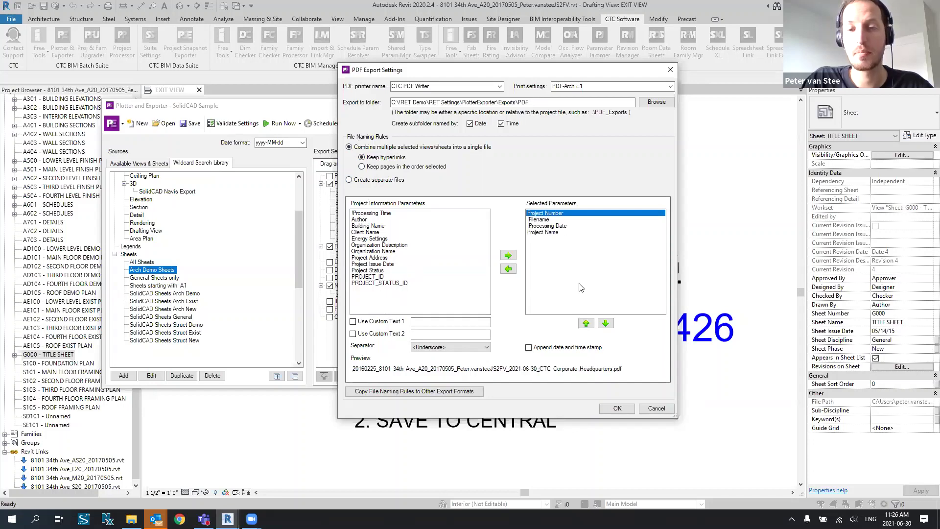
{"action": "left_click", "coordinate": [552, 232]}
{"action": "left_click", "coordinate": [586, 324]}
{"action": "left_click", "coordinate": [586, 323]}
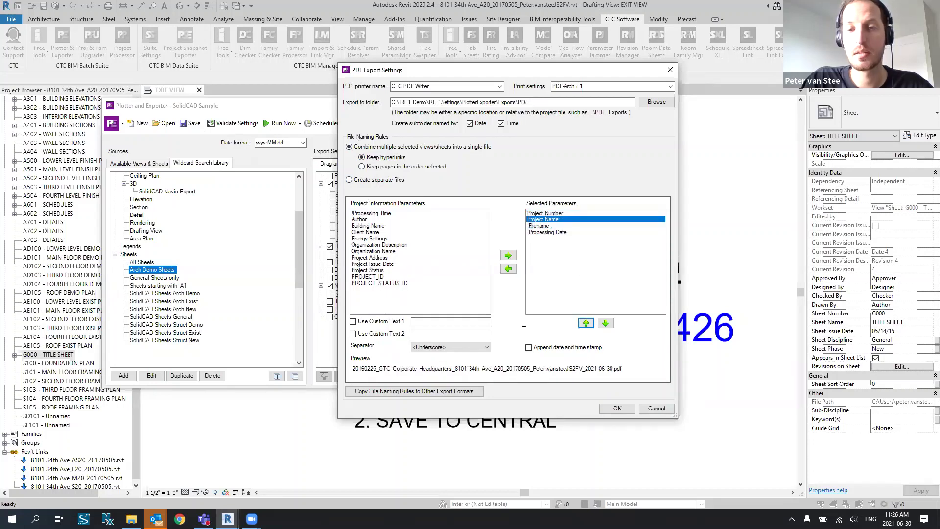
- Set the combined PDF's name separator to <Space><Hyphen><Space>, remove !Filename from the selected parameters, and accept the PDF export settings
{"action": "left_click", "coordinate": [450, 347]}
{"action": "left_click", "coordinate": [451, 382]}
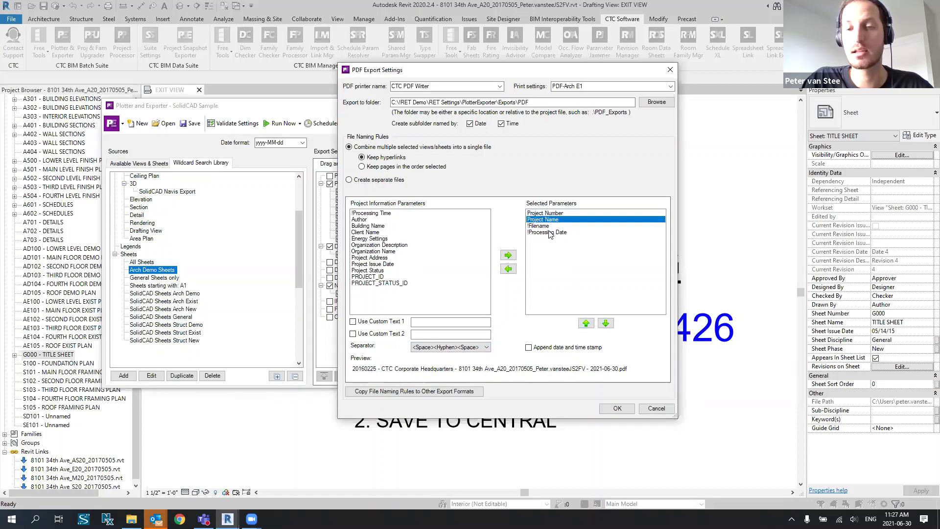
{"action": "left_click", "coordinate": [535, 225]}
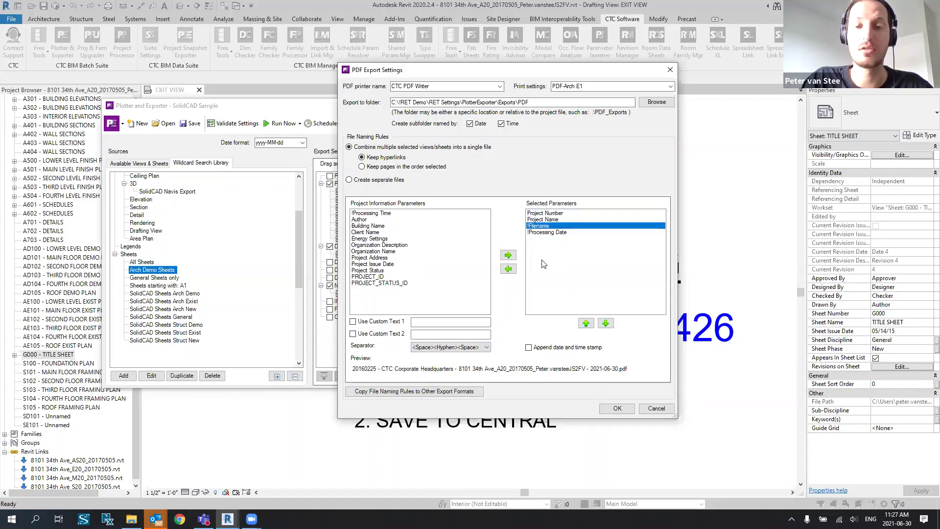
{"action": "double_click", "coordinate": [551, 230]}
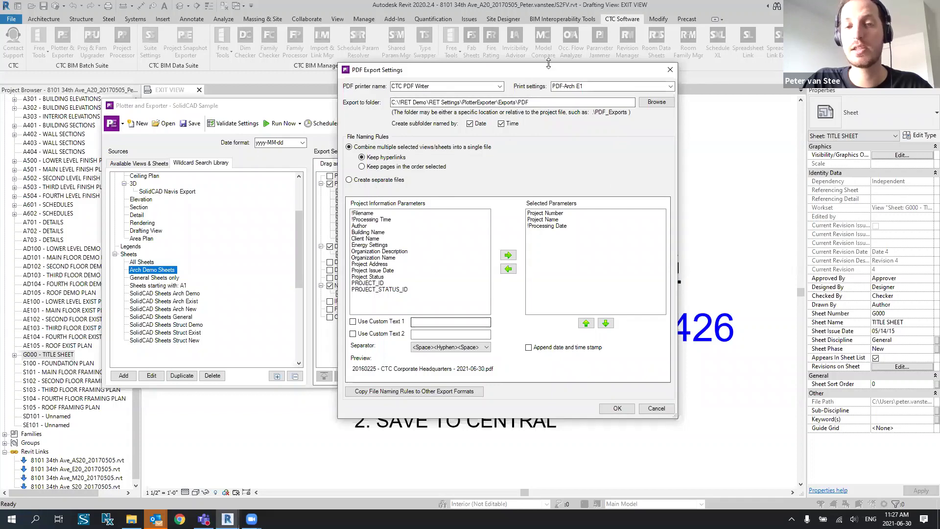
{"action": "left_click", "coordinate": [629, 408]}
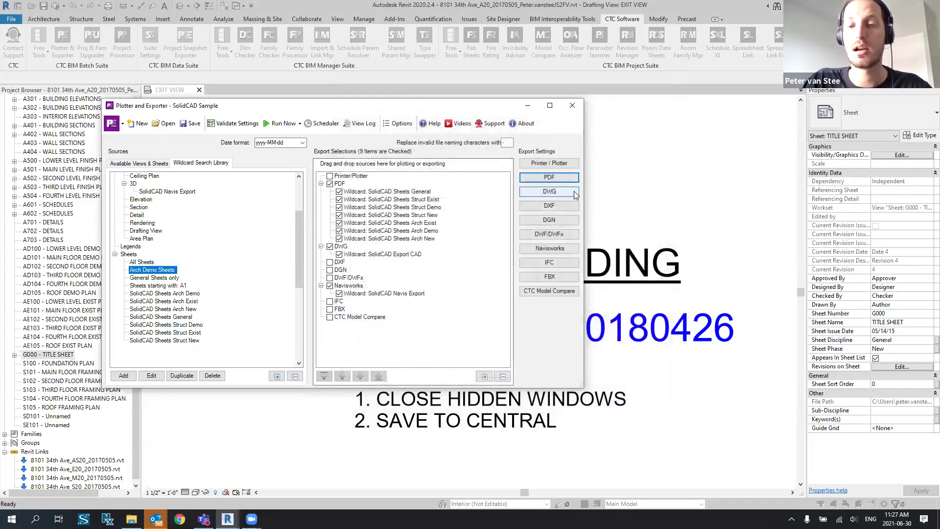
- Try the CTC Standards setup in the DWG export settings, review the view and sheet naming rules, and discard the changes
{"action": "left_click", "coordinate": [574, 191]}
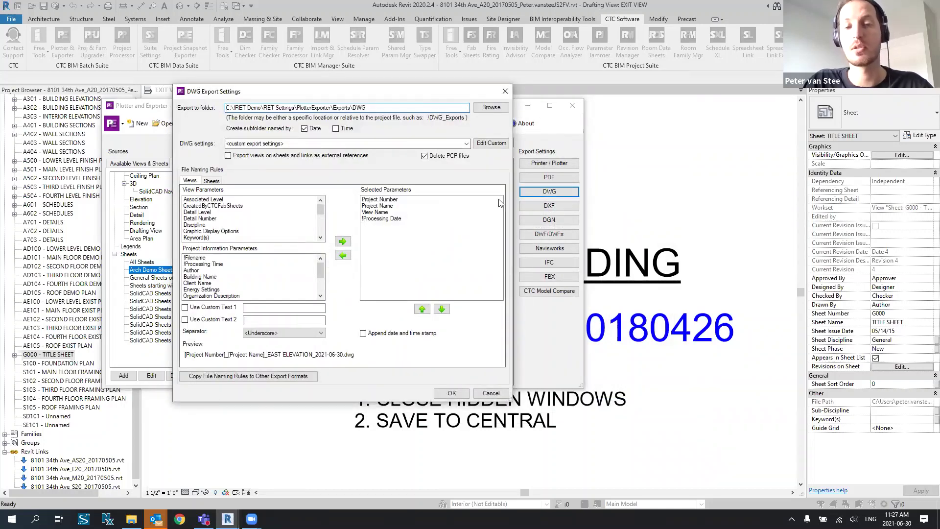
{"action": "left_click", "coordinate": [466, 144]}
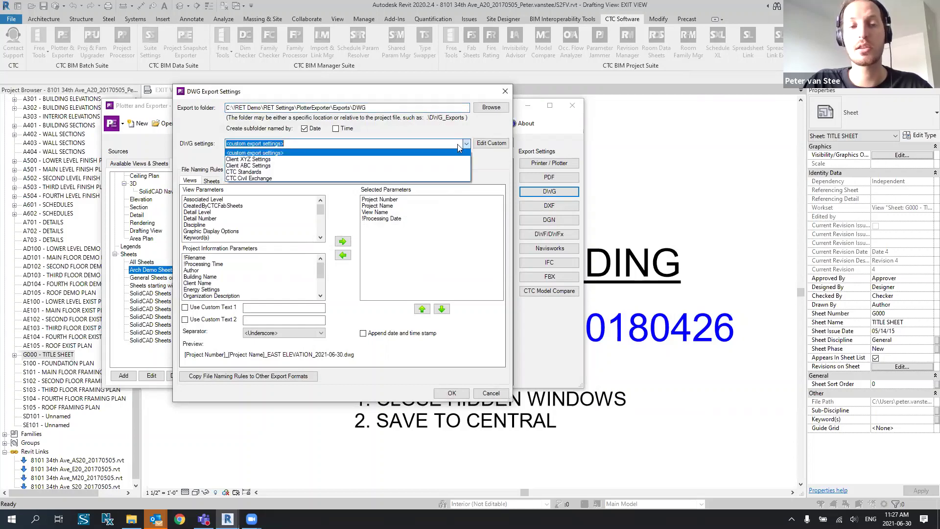
{"action": "left_click", "coordinate": [267, 172]}
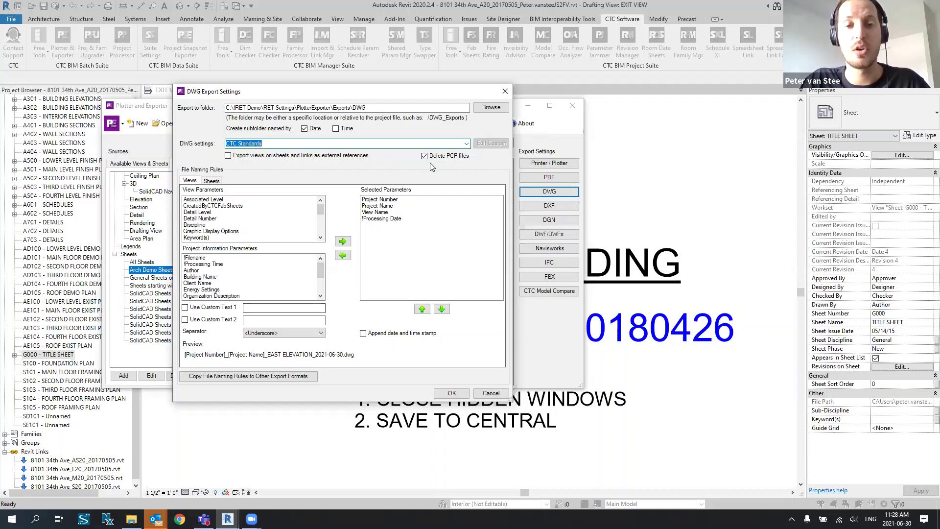
{"action": "key", "text": "ctrl"}
{"action": "key", "text": "ctrl"}
{"action": "key", "text": "ctrl"}
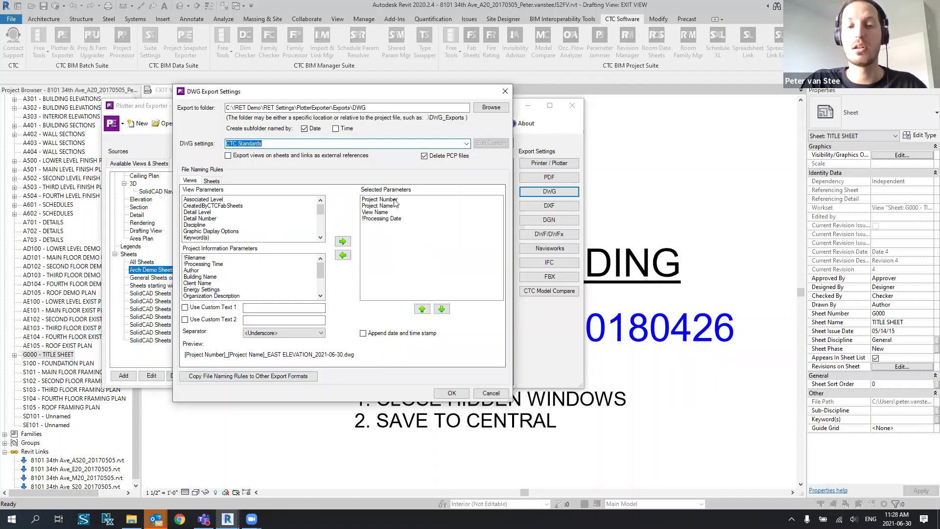
{"action": "left_click", "coordinate": [212, 181]}
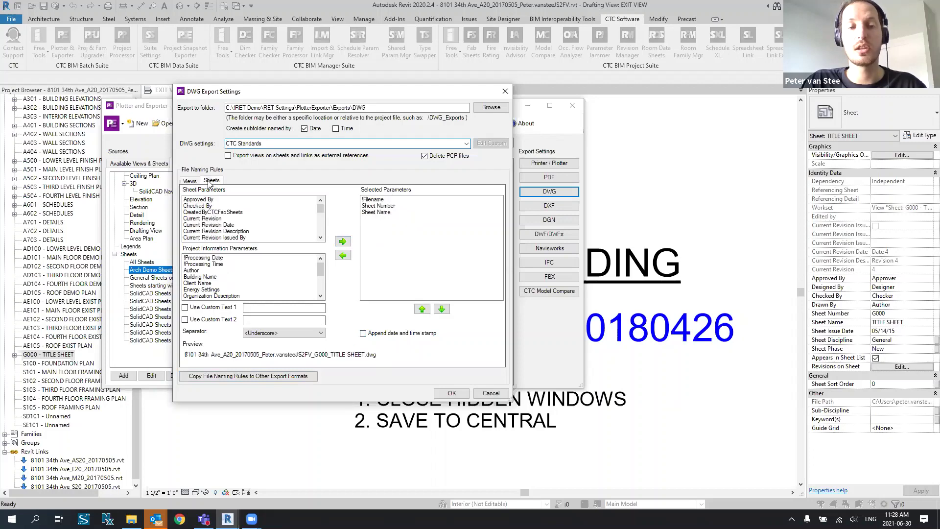
{"action": "left_click", "coordinate": [190, 181]}
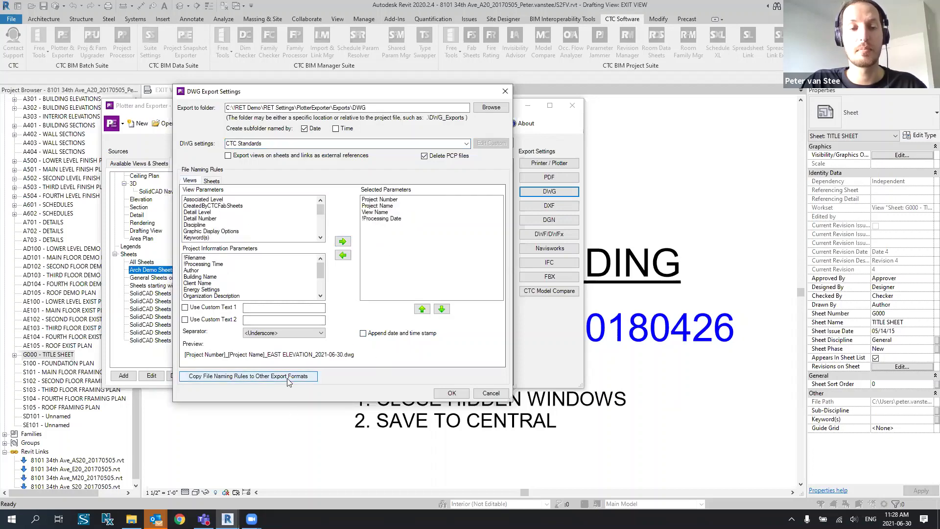
{"action": "left_click", "coordinate": [491, 393]}
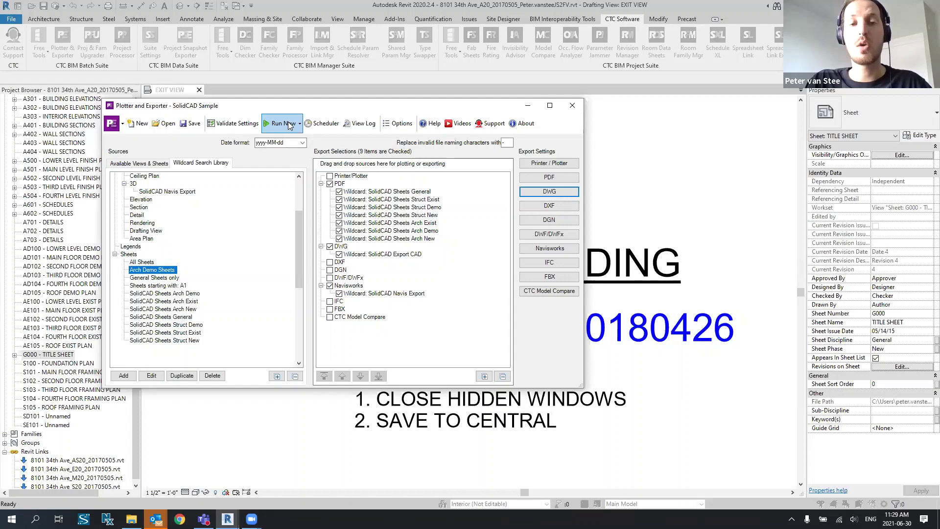
- Open the scheduler, read the scheduled task editing instructions about staying logged in, and continue to the scheduled tasks list
{"action": "left_click", "coordinate": [326, 125]}
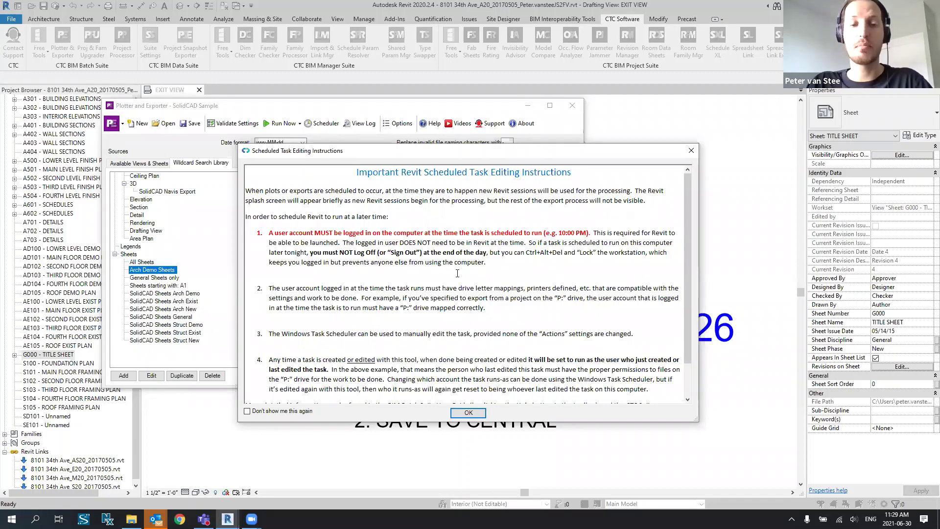
{"action": "scroll", "coordinate": [437, 318], "scroll_direction": "down", "scroll_amount": 2}
{"action": "scroll", "coordinate": [438, 318], "scroll_direction": "up", "scroll_amount": 2}
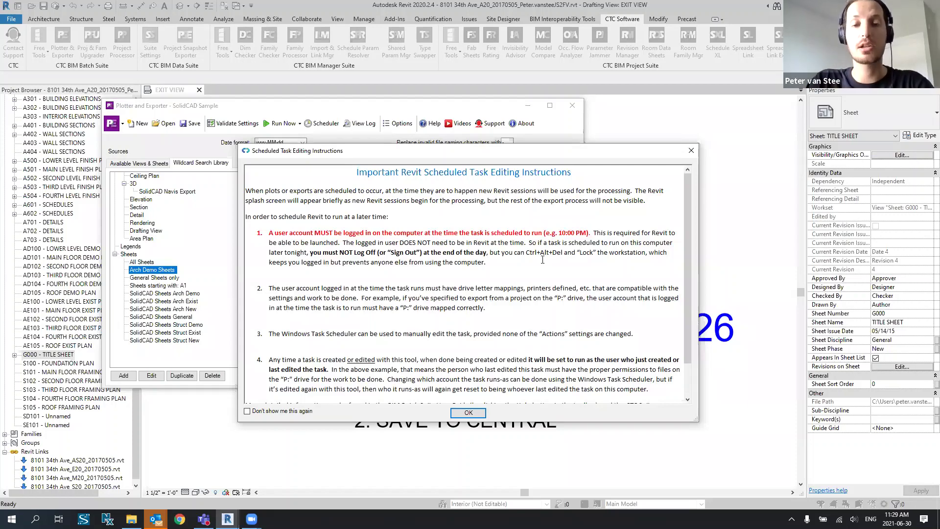
{"action": "left_click_drag", "start_coordinate": [487, 263], "coordinate": [270, 240]}
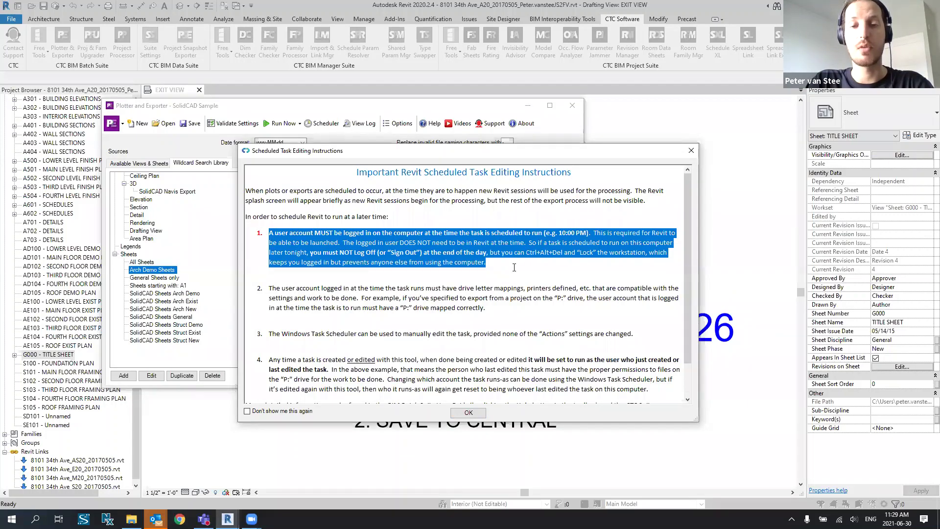
{"action": "left_click", "coordinate": [514, 267]}
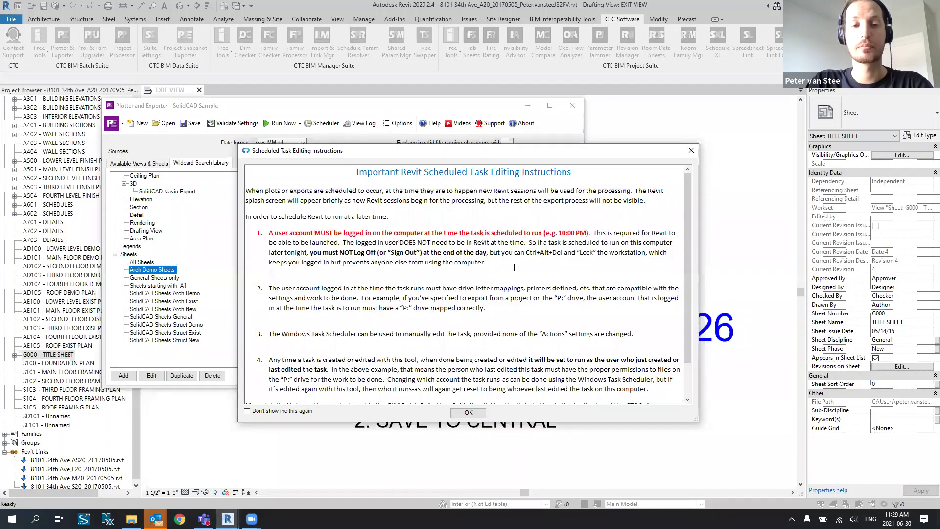
{"action": "left_click", "coordinate": [469, 412]}
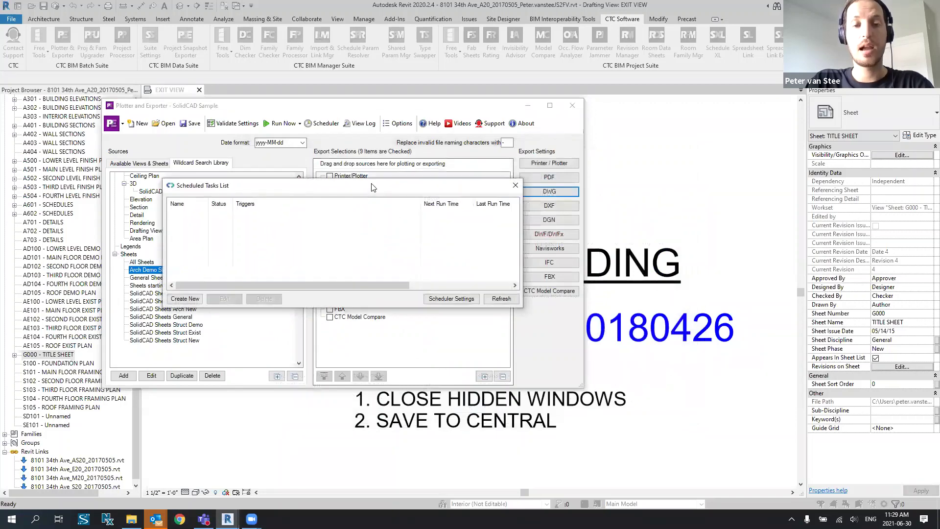
- Create a new scheduled task and set it to run weekly
{"action": "left_click_drag", "start_coordinate": [371, 188], "coordinate": [405, 190]}
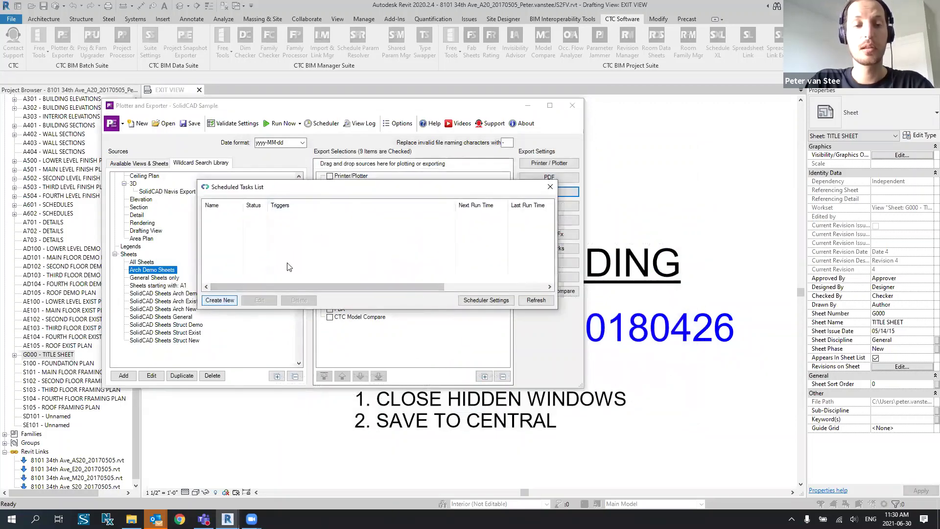
{"action": "key", "text": "Return"}
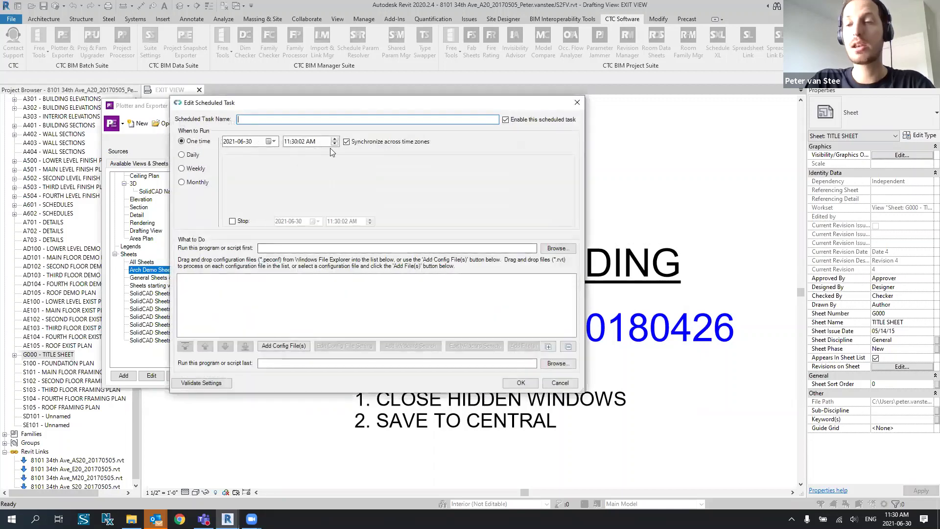
{"action": "left_click", "coordinate": [182, 169]}
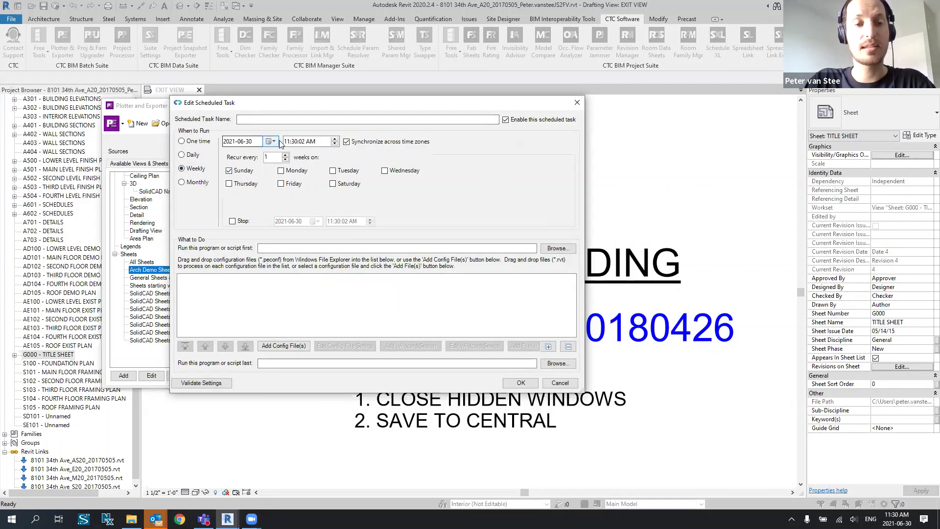
- Set the weekly task's start time to 2:00:00 AM
{"action": "left_click", "coordinate": [319, 142]}
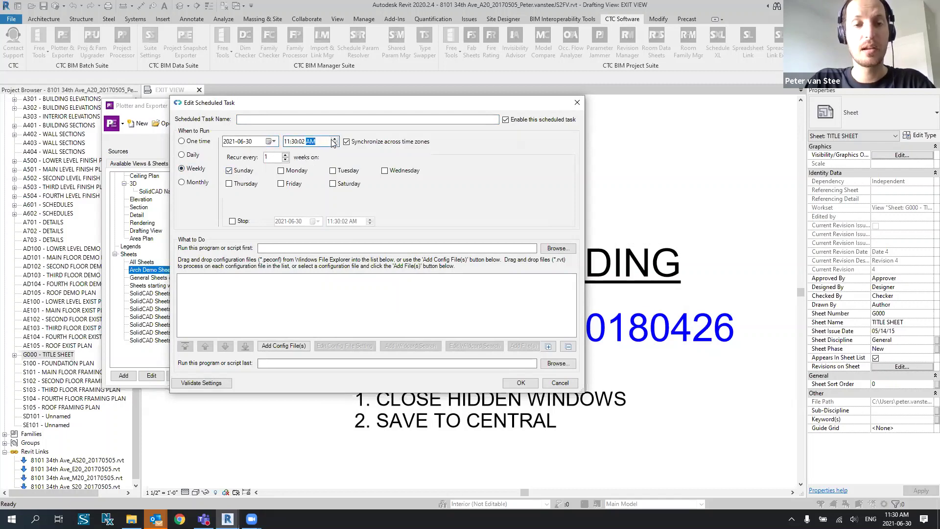
{"action": "left_click", "coordinate": [288, 142]}
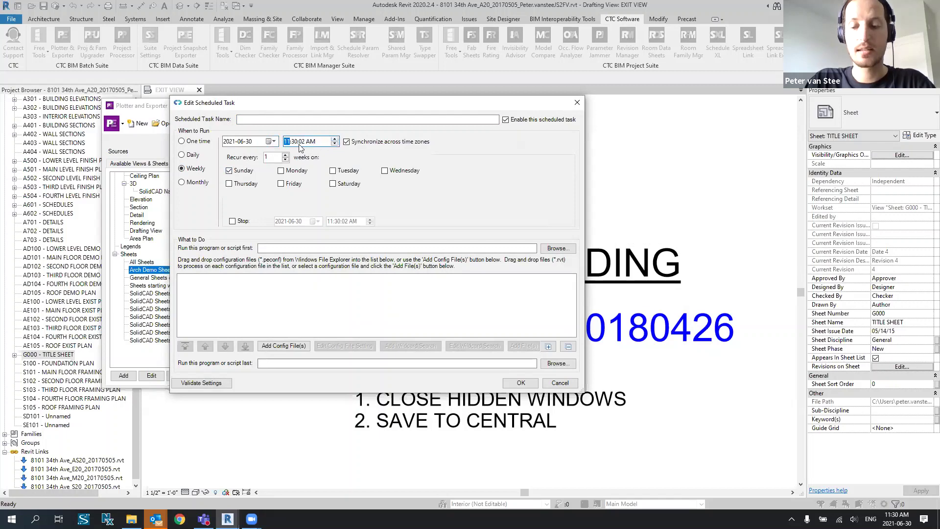
{"action": "type", "text": "2"}
{"action": "key", "text": "Right"}
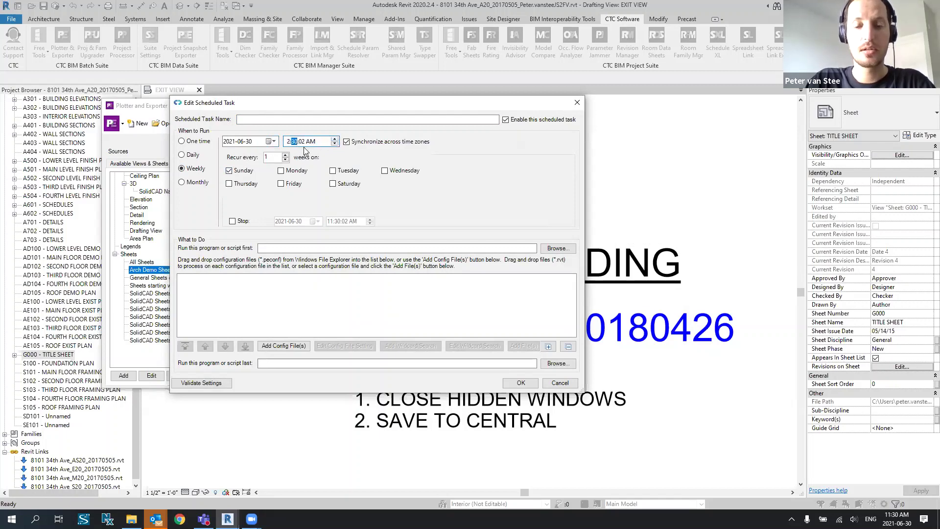
{"action": "key", "text": "Tab"}
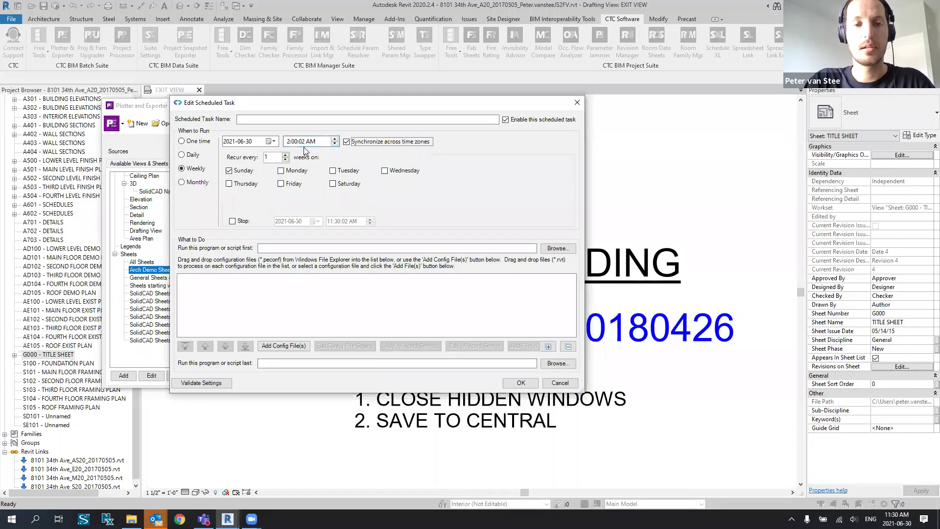
{"action": "left_click", "coordinate": [302, 141]}
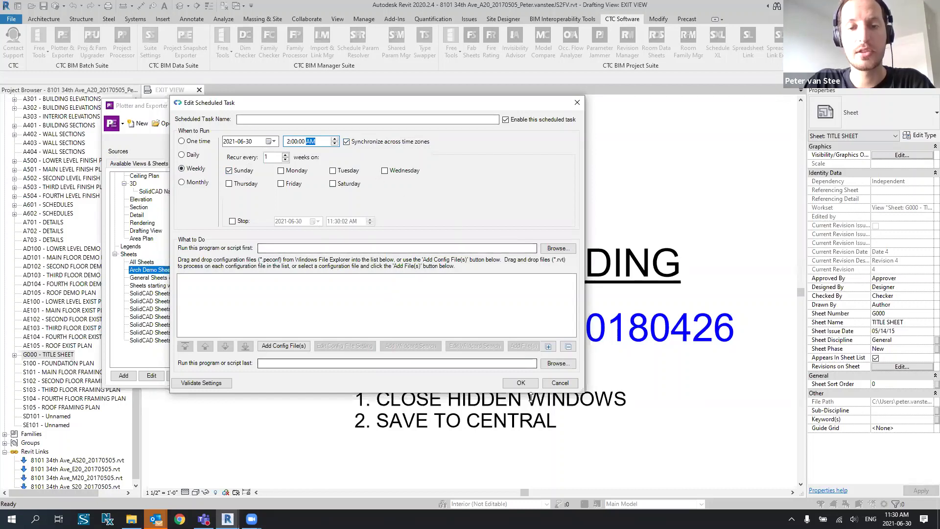
- Name the scheduled task "Test Settings", leave it without a stop date, and validate its settings
{"action": "left_click", "coordinate": [352, 119]}
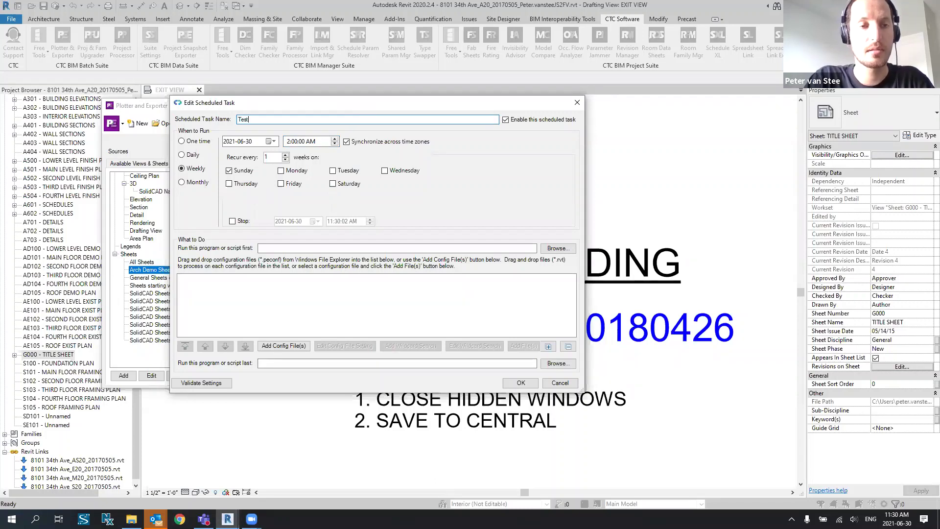
{"action": "type", "text": "Test Settings"}
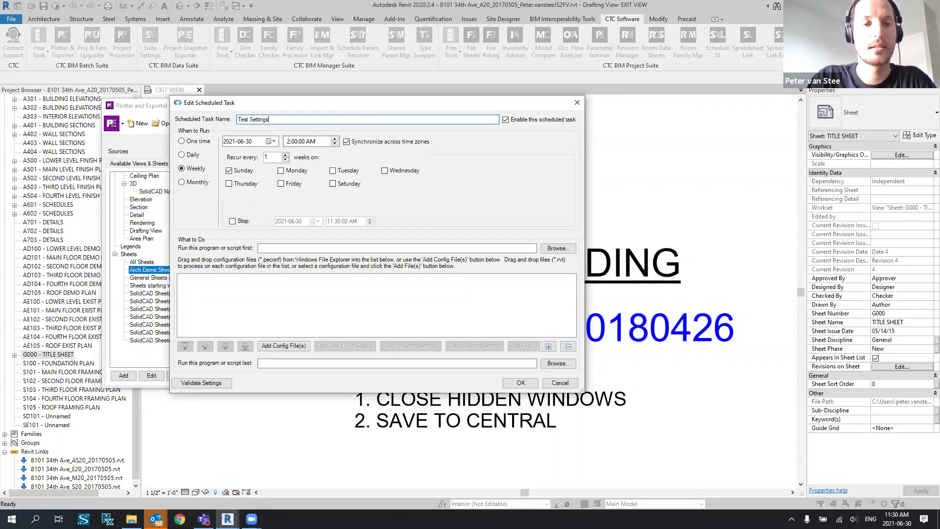
{"action": "left_click", "coordinate": [240, 220]}
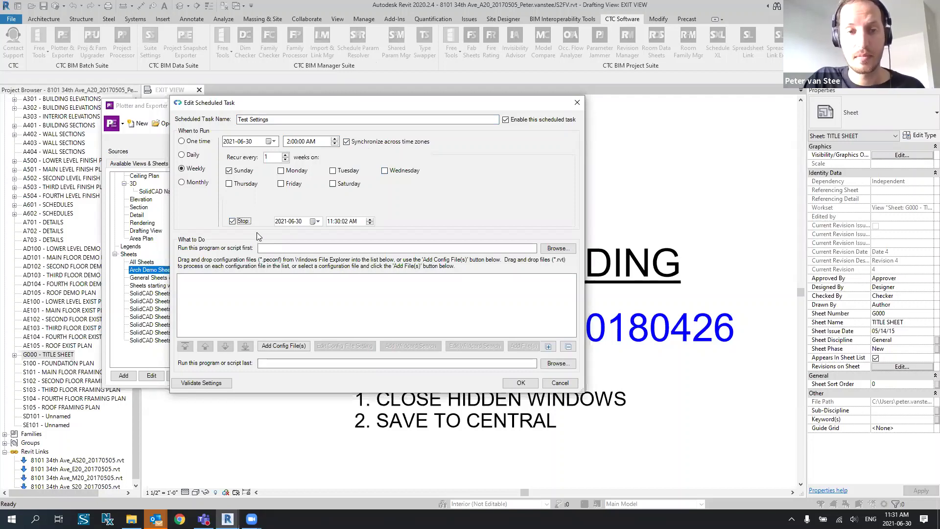
{"action": "left_click", "coordinate": [240, 221]}
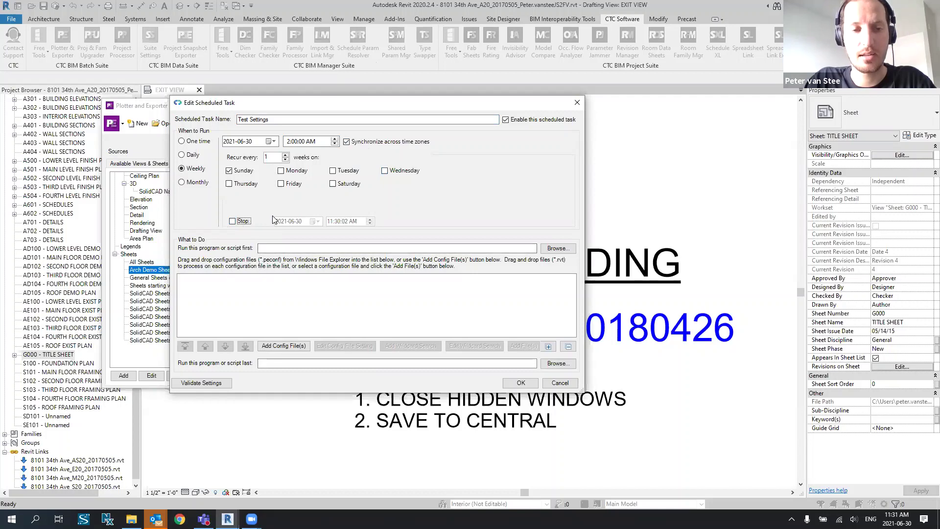
{"action": "left_click", "coordinate": [202, 382]}
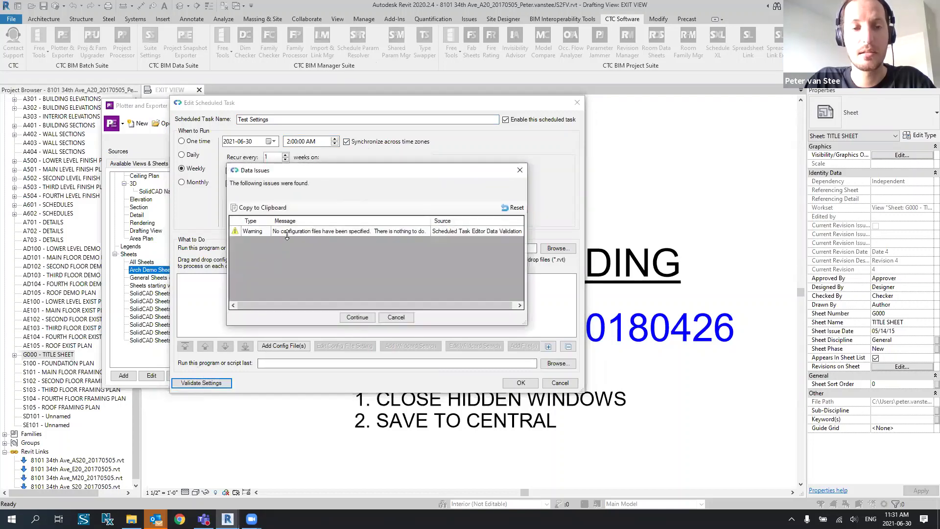
- Save the Test Settings scheduled task without adding any configuration files, continuing past the data issues
{"action": "left_click", "coordinate": [357, 317]}
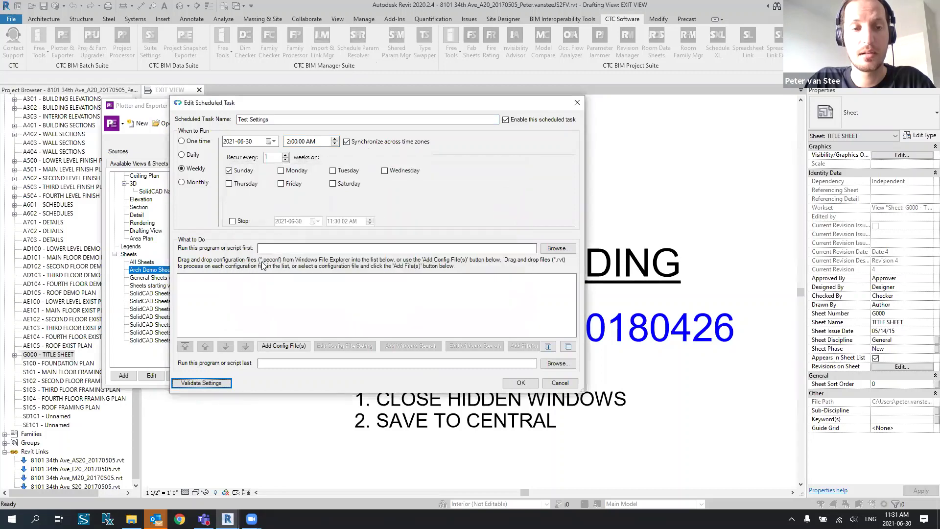
{"action": "left_click", "coordinate": [519, 382]}
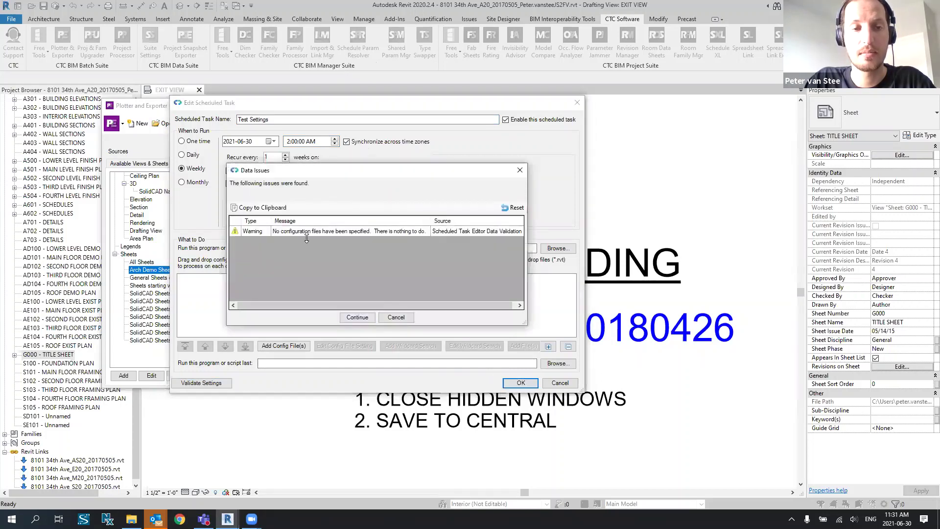
{"action": "left_click", "coordinate": [370, 317]}
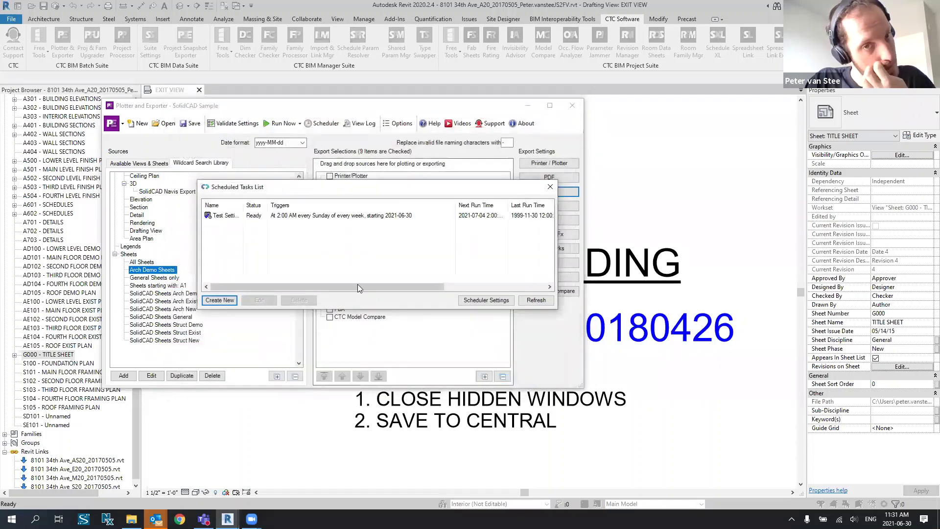
- Reopen the Test Settings task, look through the PlotterExporter folders for a program to run first, and leave without changes
{"action": "left_click", "coordinate": [239, 216]}
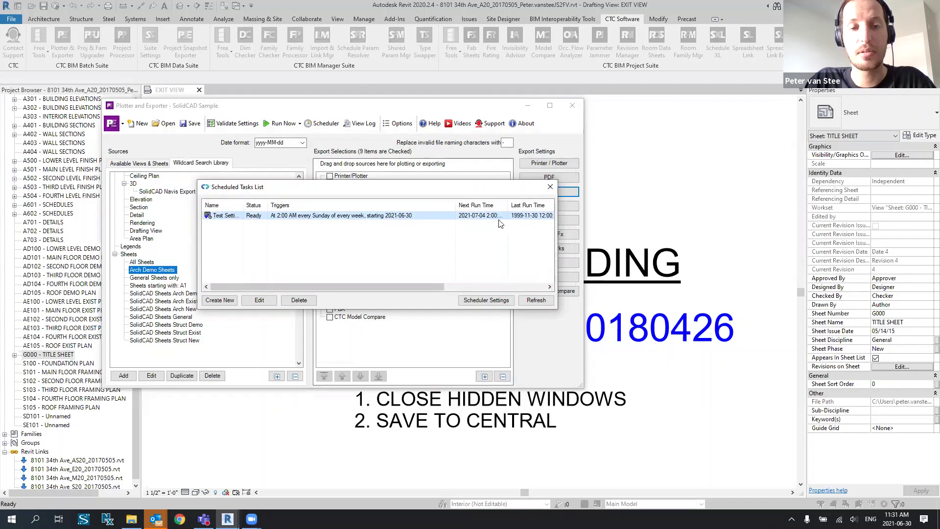
{"action": "left_click_drag", "start_coordinate": [393, 188], "coordinate": [556, 184]}
{"action": "left_click", "coordinate": [422, 286]}
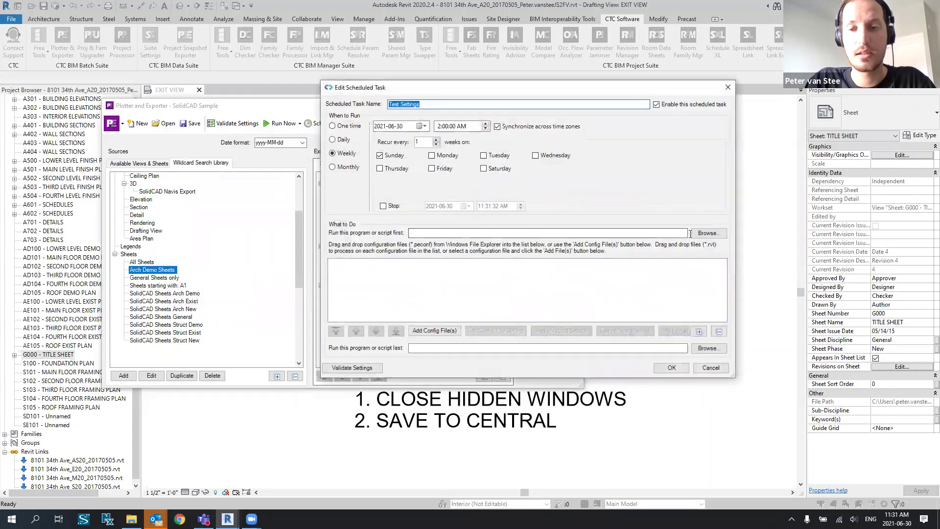
{"action": "left_click", "coordinate": [708, 233]}
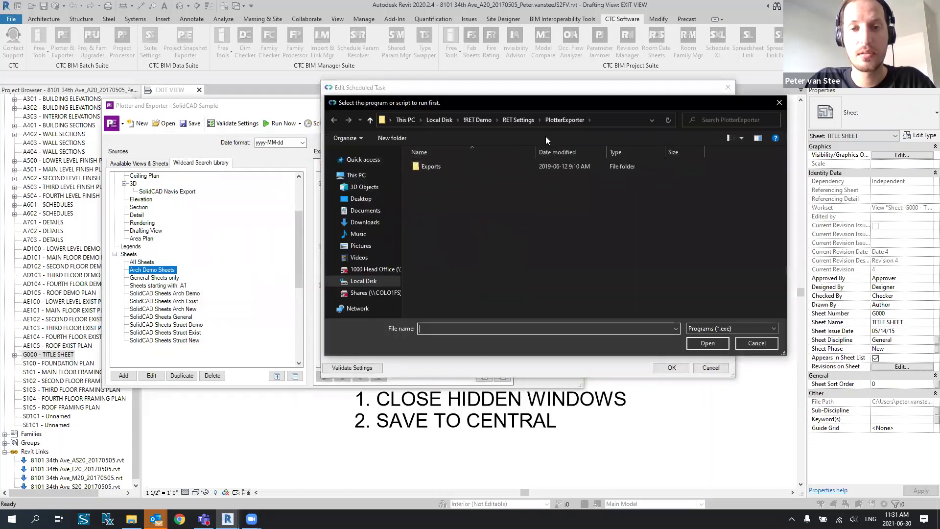
{"action": "double_click", "coordinate": [442, 166]}
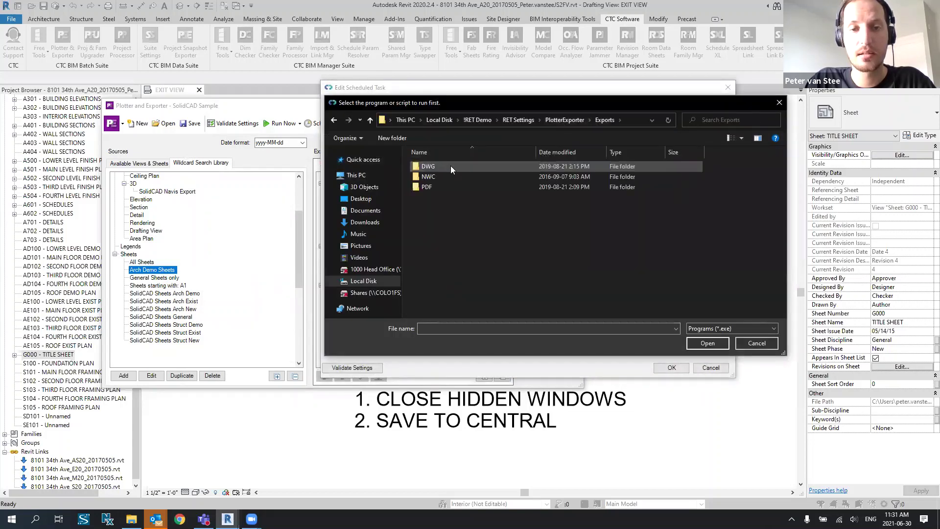
{"action": "key", "text": "alt+Up"}
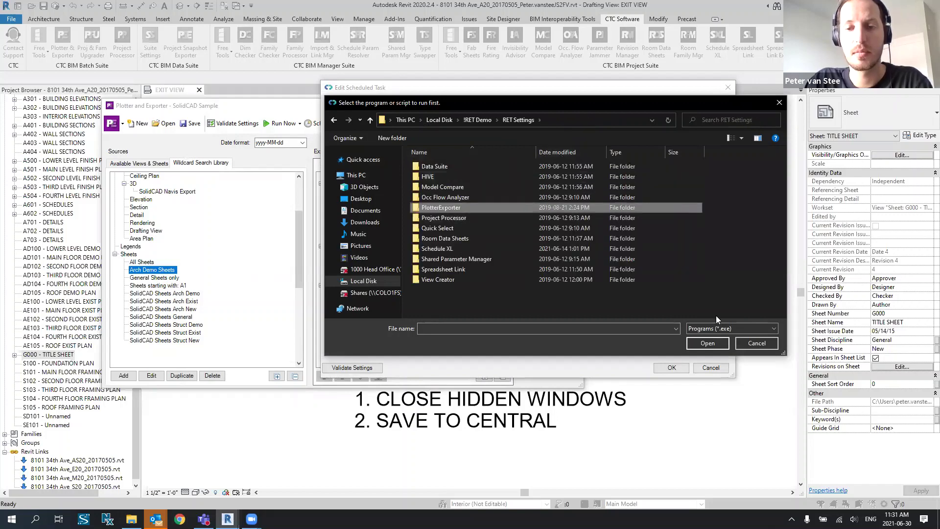
{"action": "left_click", "coordinate": [755, 342]}
{"action": "left_click", "coordinate": [711, 368]}
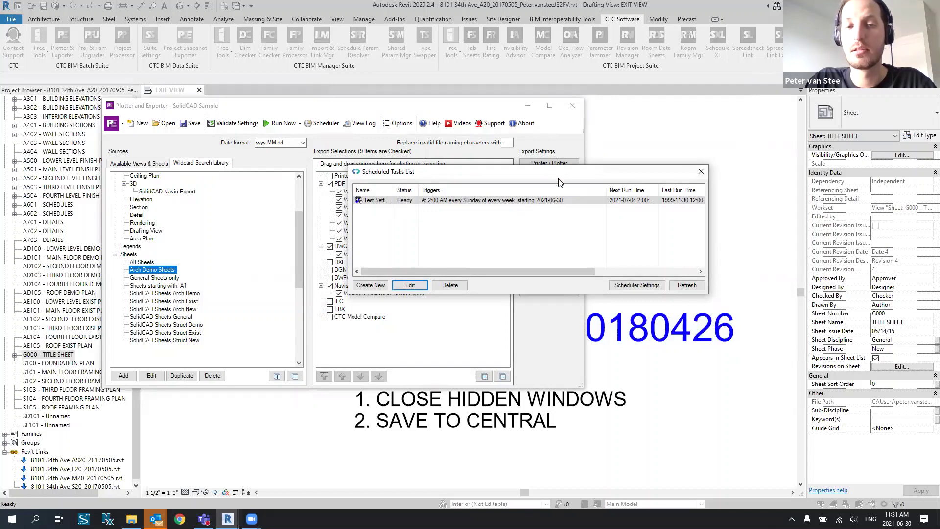
- Close the scheduled tasks list and the Plotter and Exporter, cancelling the project save reminder
{"action": "left_click_drag", "start_coordinate": [559, 176], "coordinate": [584, 198]}
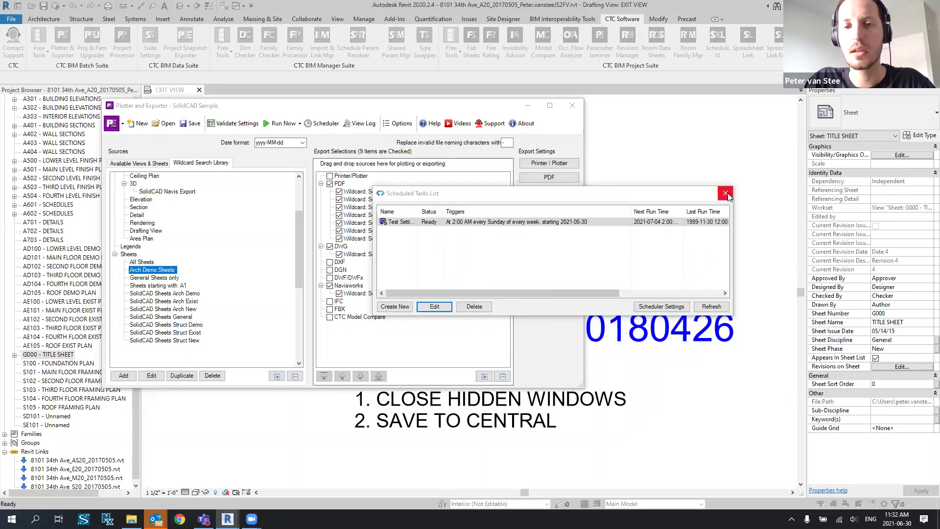
{"action": "mouse_move", "coordinate": [567, 292]}
{"action": "left_mouse_down"}
{"action": "mouse_move", "coordinate": [650, 293]}
{"action": "mouse_move", "coordinate": [561, 292]}
{"action": "left_mouse_up"}
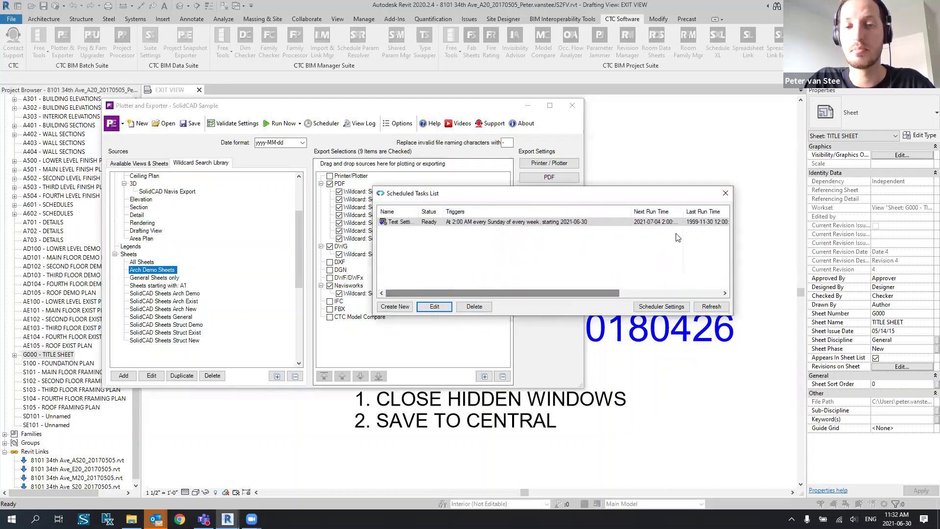
{"action": "left_click", "coordinate": [724, 194]}
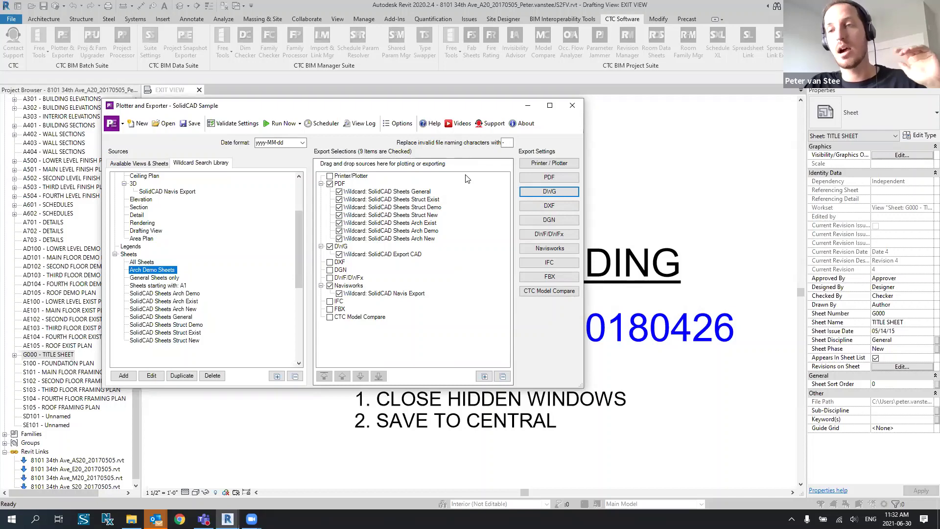
{"action": "left_click", "coordinate": [579, 105]}
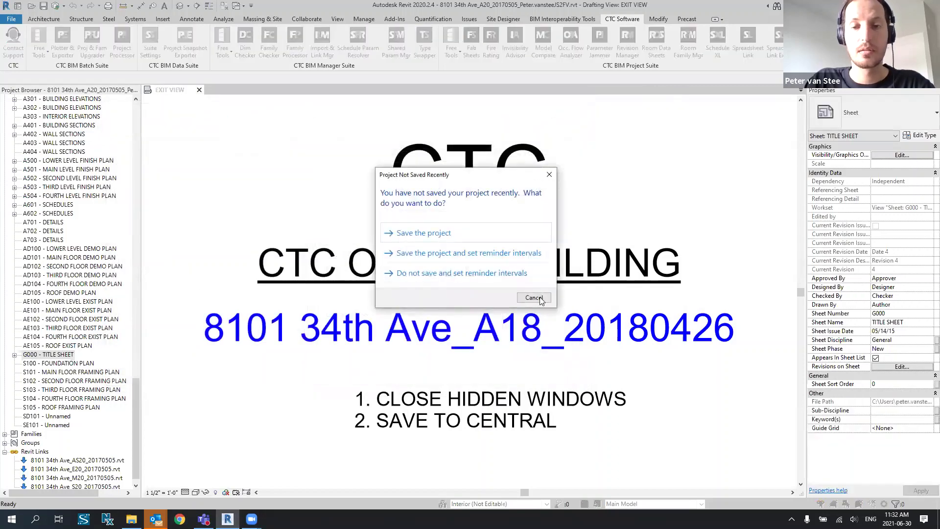
{"action": "left_click", "coordinate": [534, 297]}
{"action": "left_click", "coordinate": [297, 122]}
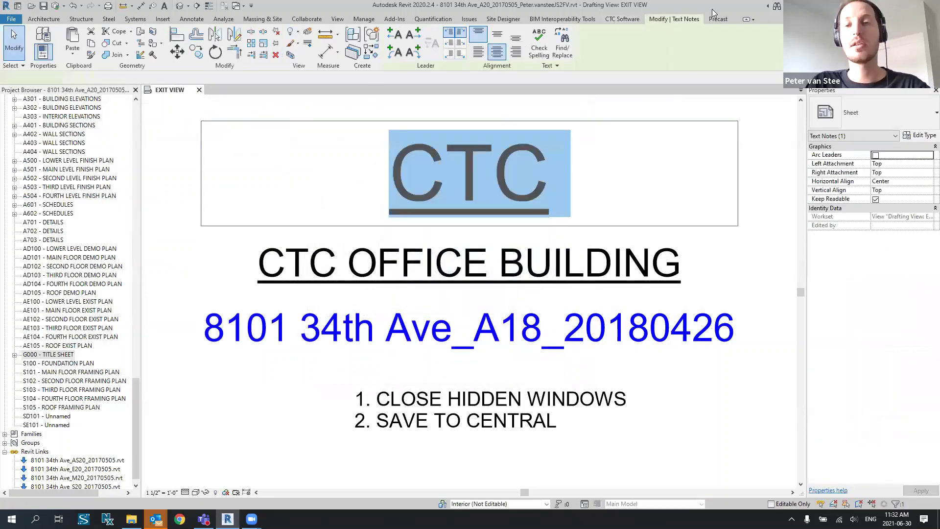
{"action": "key", "text": "Escape"}
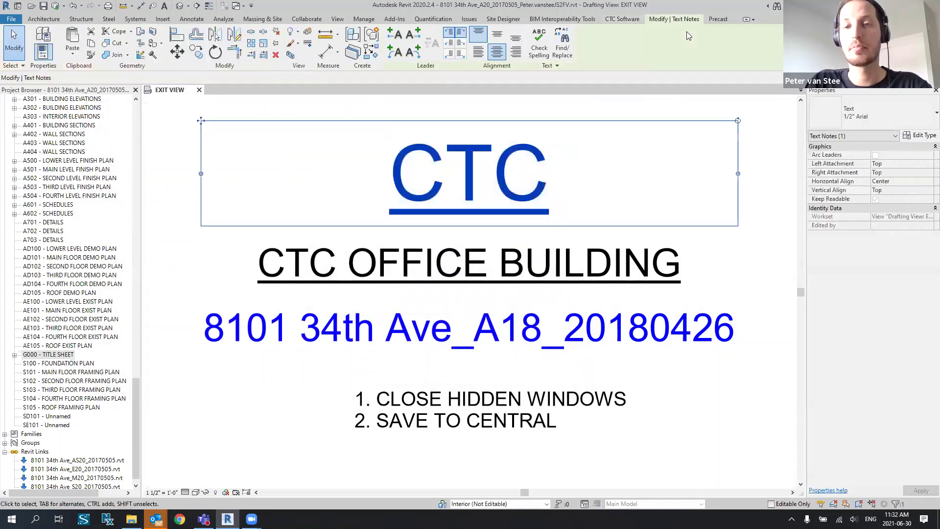
{"action": "left_click", "coordinate": [713, 133]}
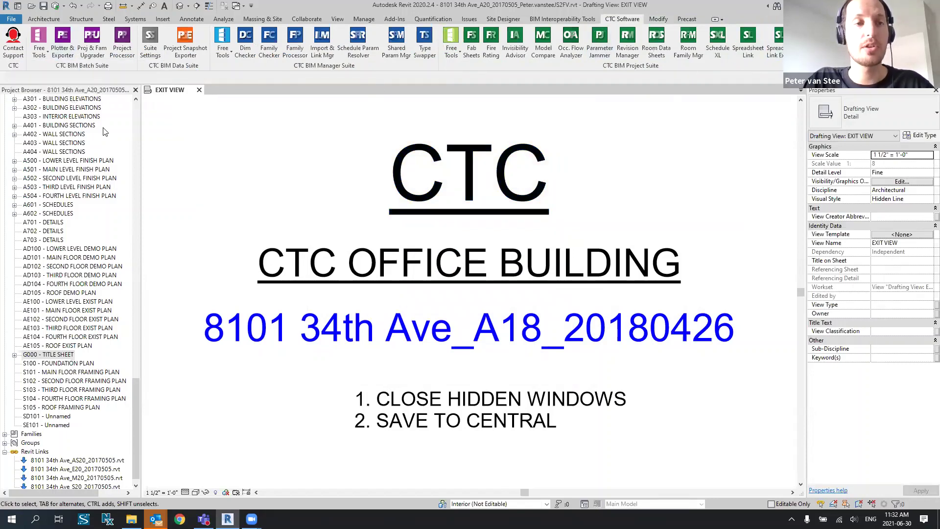
- Open Project Processor, review the options for adding files, folders and open projects, and select the listed project file
{"action": "left_click", "coordinate": [123, 47]}
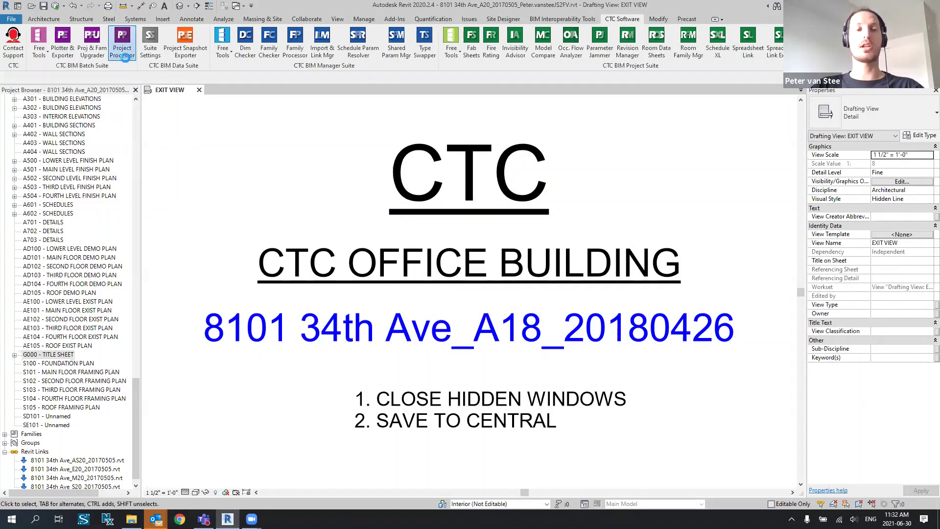
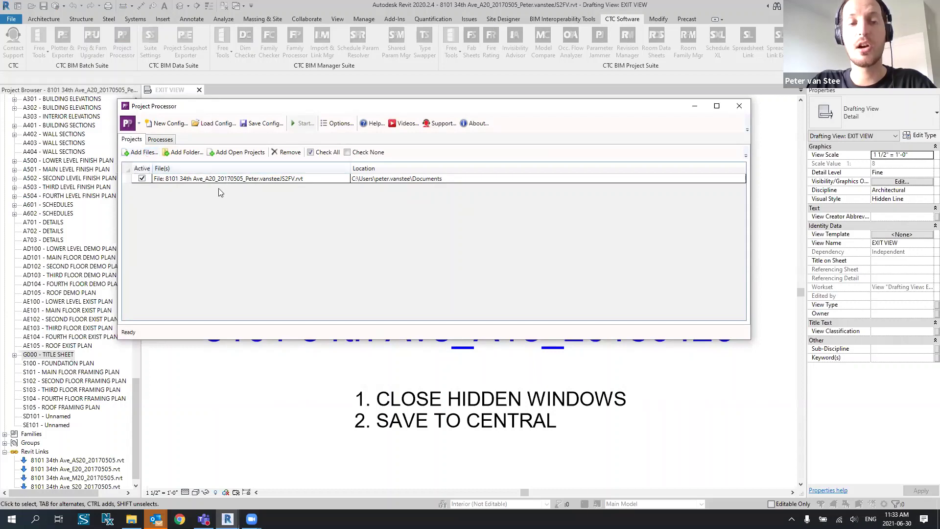
{"action": "left_click", "coordinate": [228, 156]}
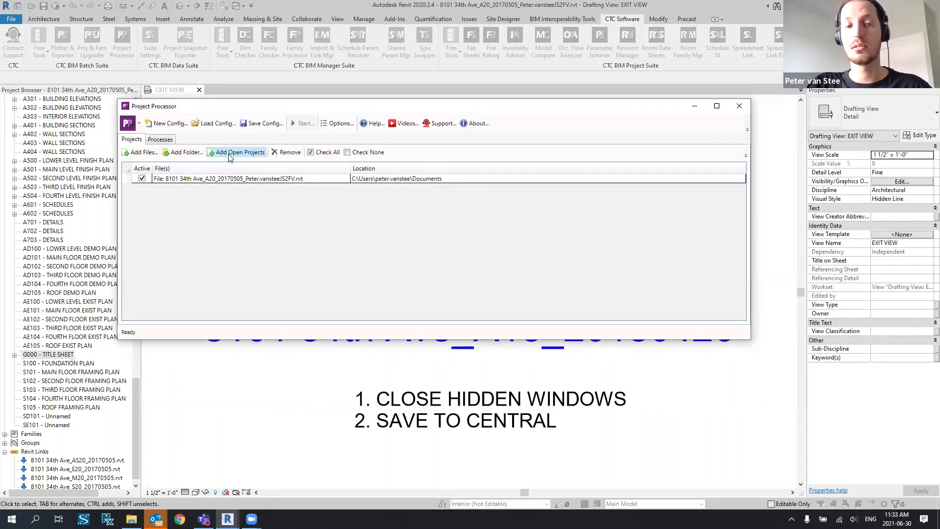
{"action": "left_click", "coordinate": [234, 156]}
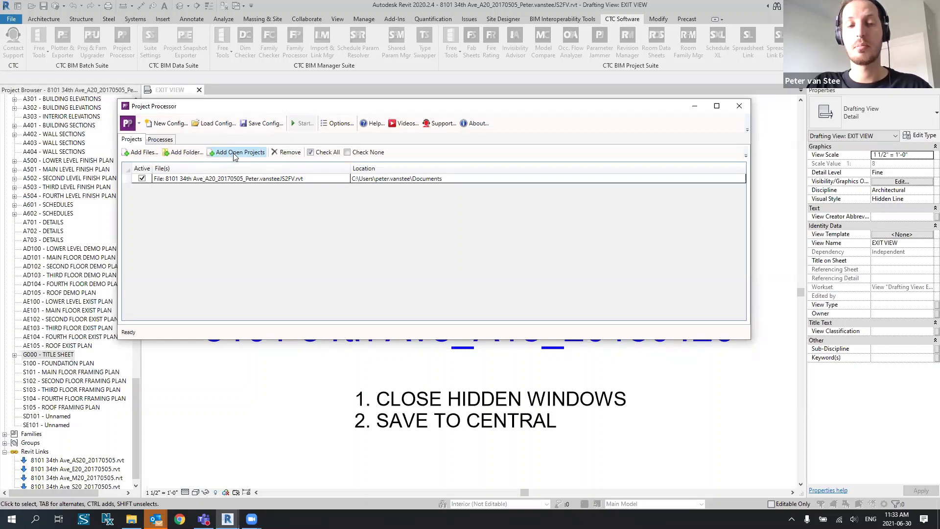
{"action": "left_click", "coordinate": [234, 156]}
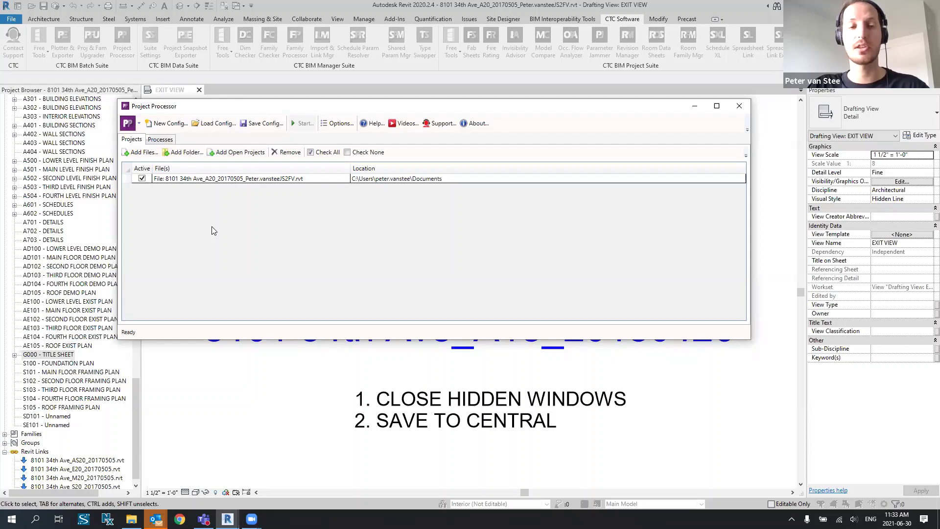
{"action": "left_click", "coordinate": [137, 154]}
{"action": "left_click", "coordinate": [139, 155]}
{"action": "left_click", "coordinate": [140, 154]}
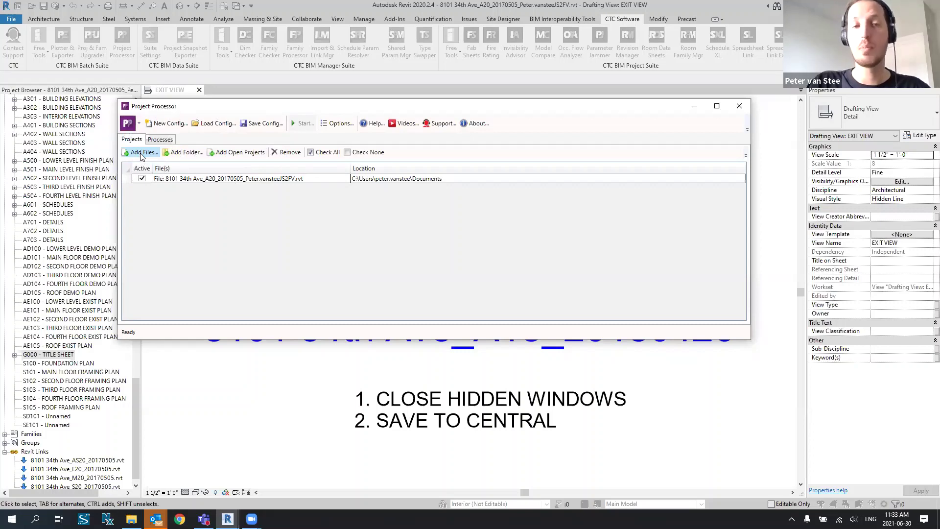
{"action": "left_click", "coordinate": [184, 152]}
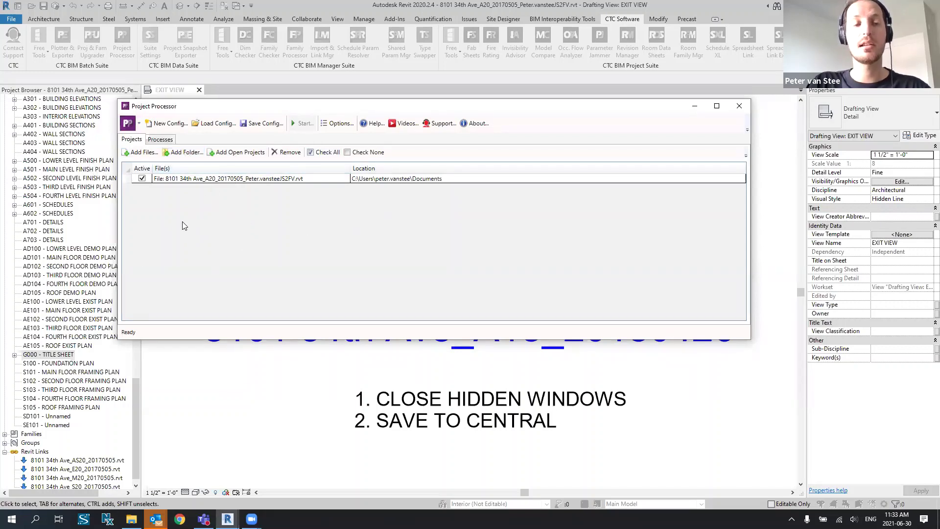
{"action": "left_click", "coordinate": [148, 180]}
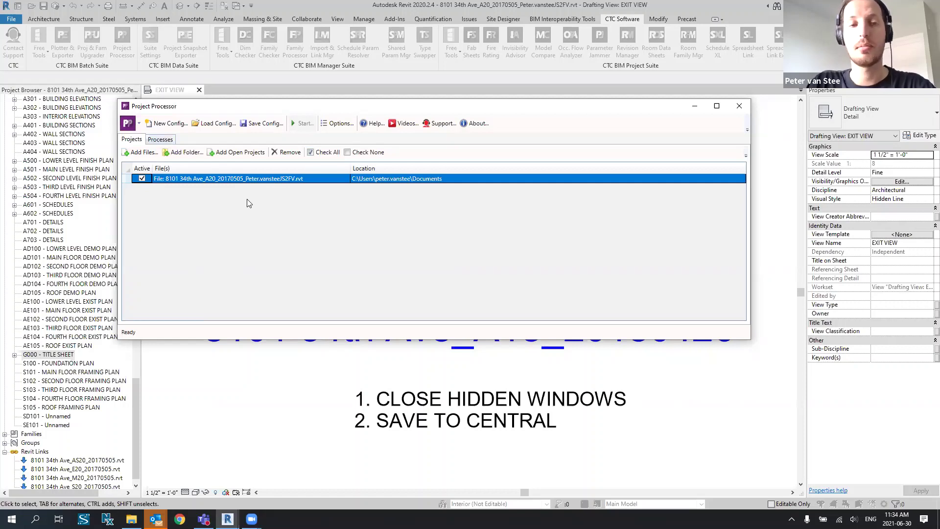
{"action": "left_click", "coordinate": [185, 182]}
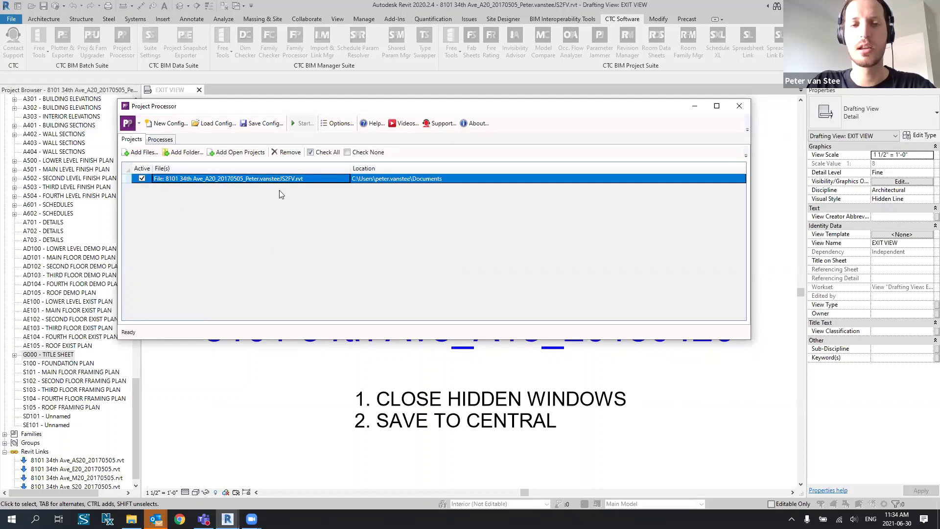
- Show the Files process settings in Project Processor and enable the Files process with Remove Backup Files
{"action": "left_click", "coordinate": [170, 140]}
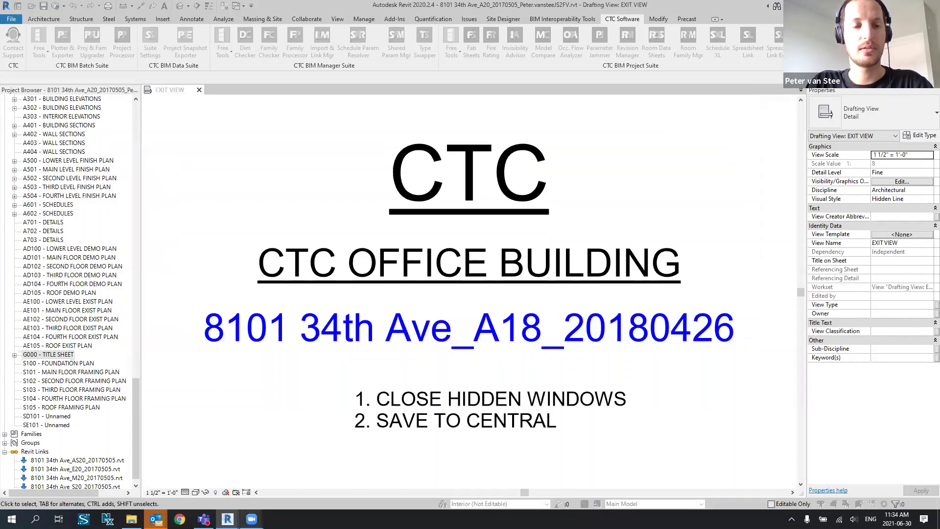
{"action": "left_click", "coordinate": [288, 481]}
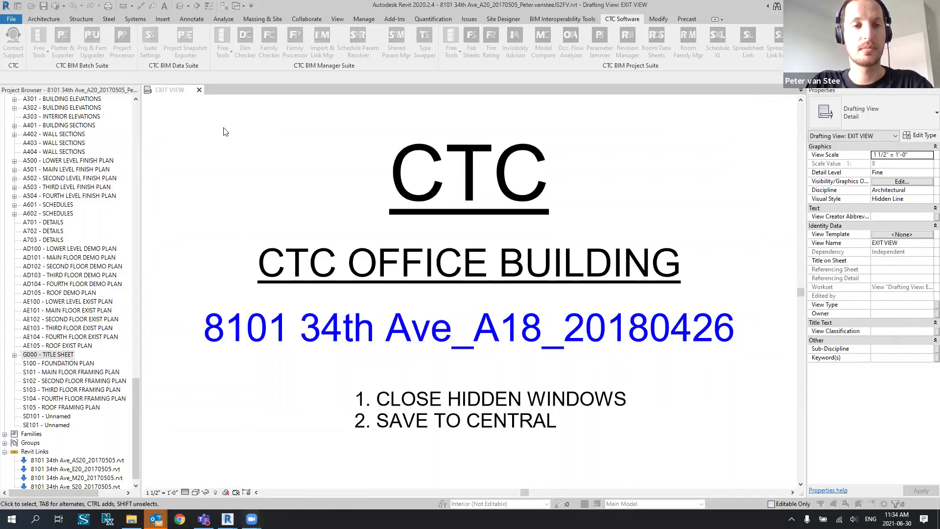
{"action": "left_click", "coordinate": [157, 181]}
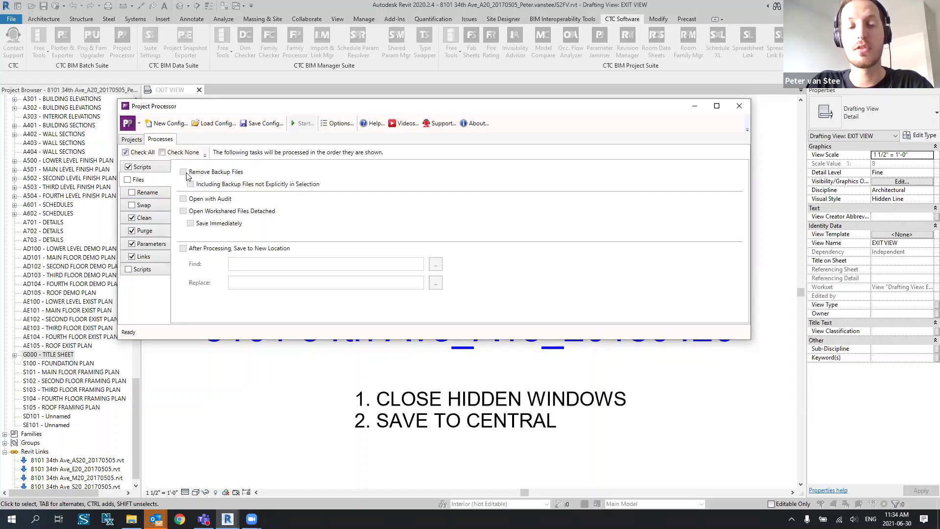
{"action": "left_click", "coordinate": [127, 179]}
{"action": "left_click", "coordinate": [132, 181]}
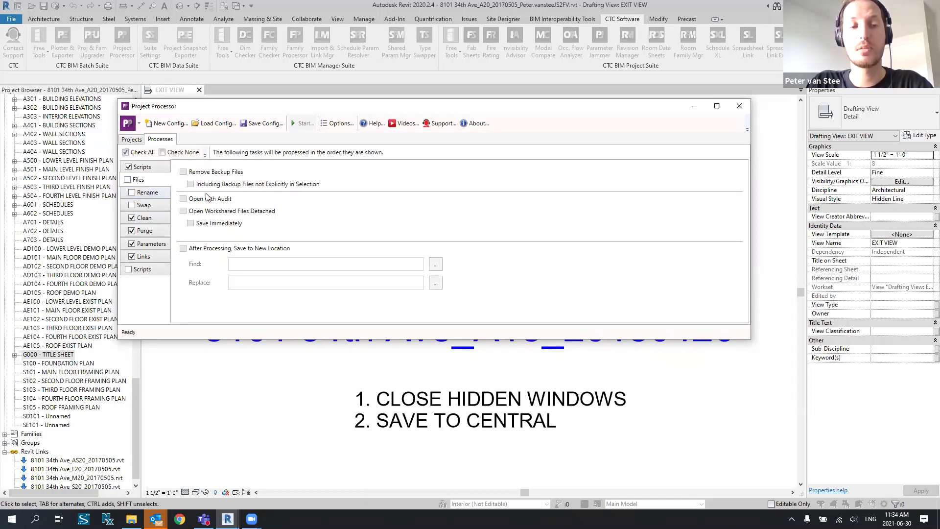
{"action": "left_click", "coordinate": [127, 181]}
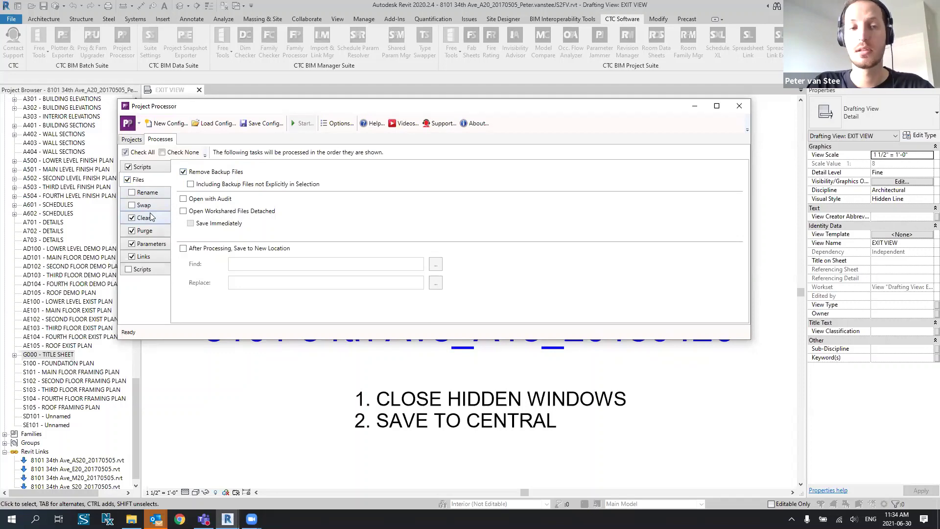
{"action": "left_click", "coordinate": [127, 180]}
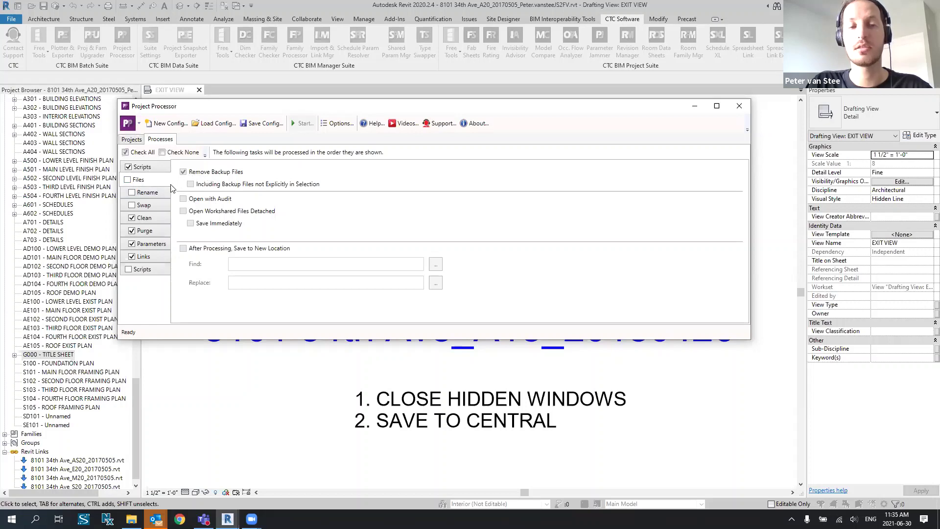
{"action": "left_click", "coordinate": [128, 180]}
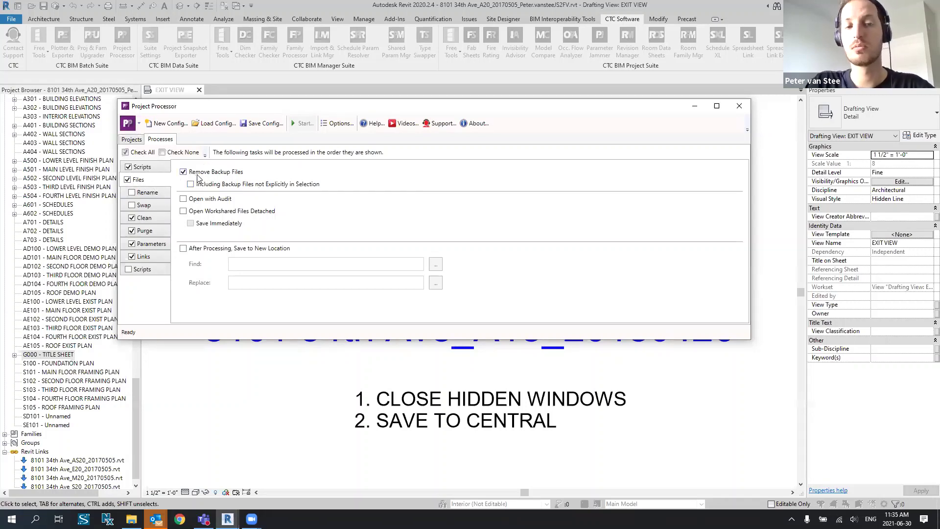
- Enable Open with Audit, Open Workshared Files Detached, and Save Immediately for the Files process
{"action": "left_click", "coordinate": [184, 198]}
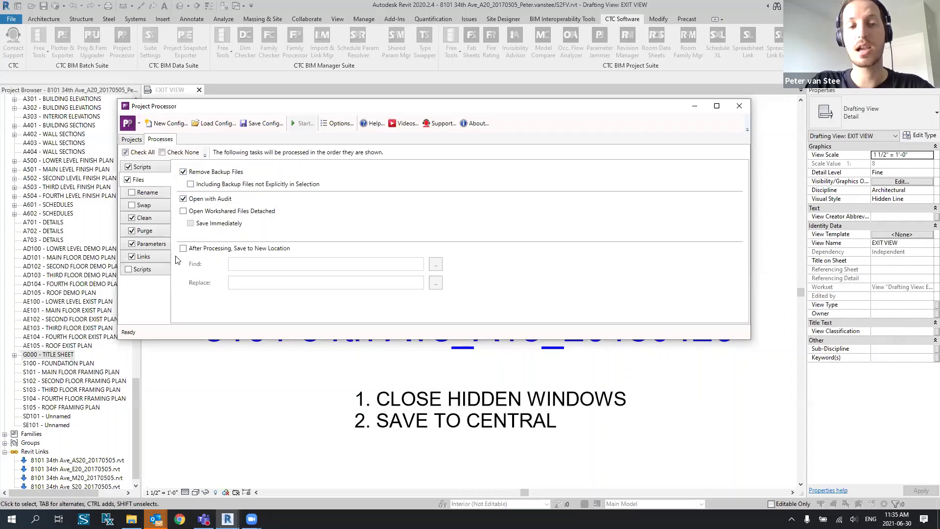
{"action": "left_click", "coordinate": [184, 211]}
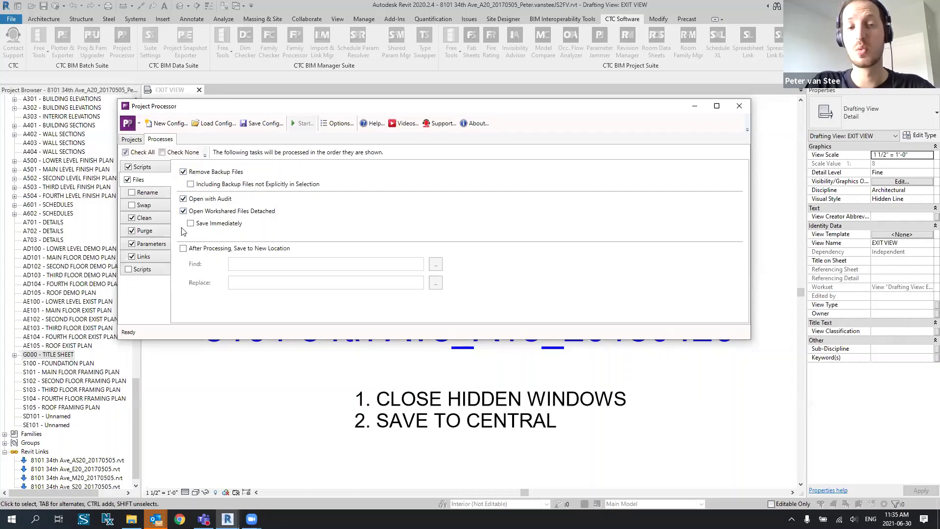
{"action": "left_click", "coordinate": [191, 223]}
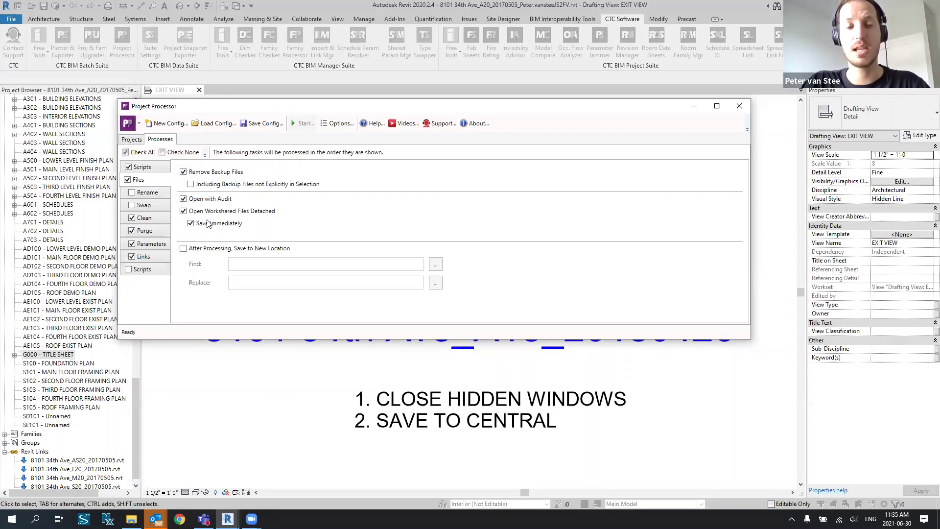
- Enable After Processing, Save to New Location for the Files process and turn off Save Immediately
{"action": "left_click", "coordinate": [200, 251]}
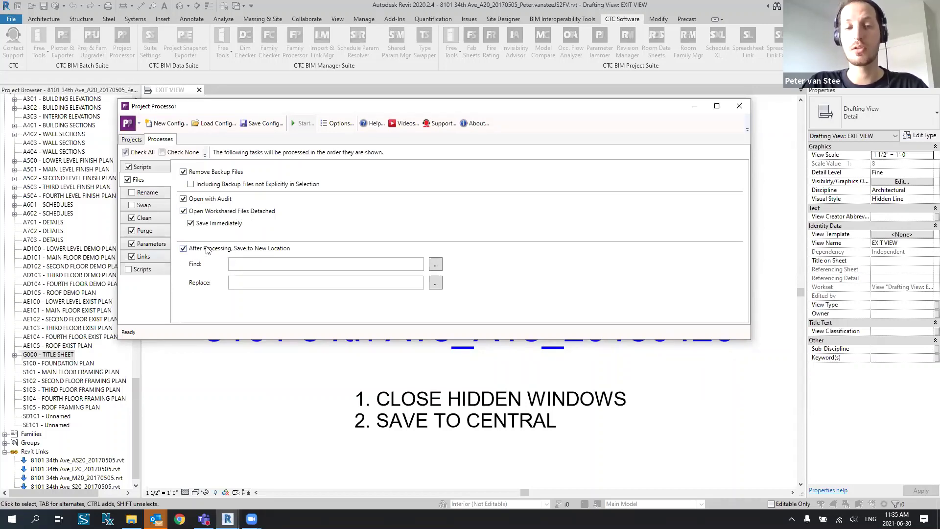
{"action": "left_click", "coordinate": [213, 224]}
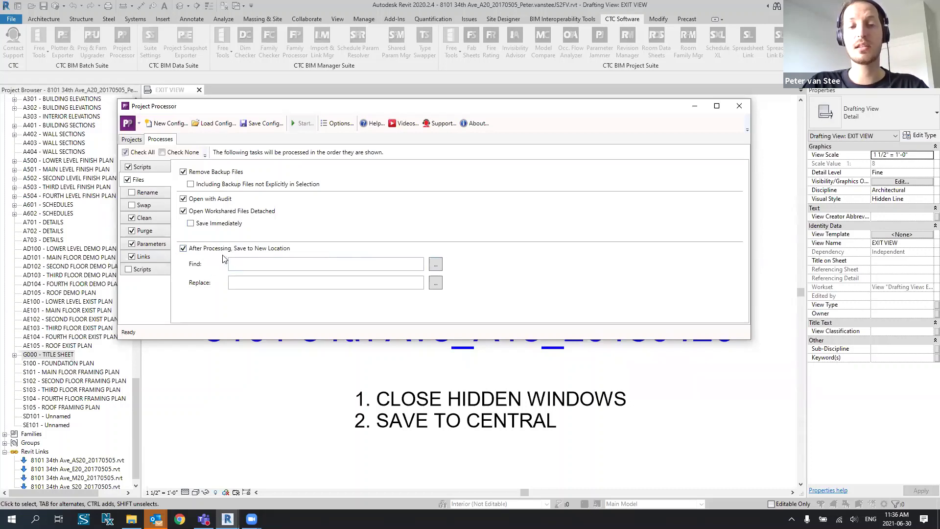
{"action": "left_click", "coordinate": [245, 264]}
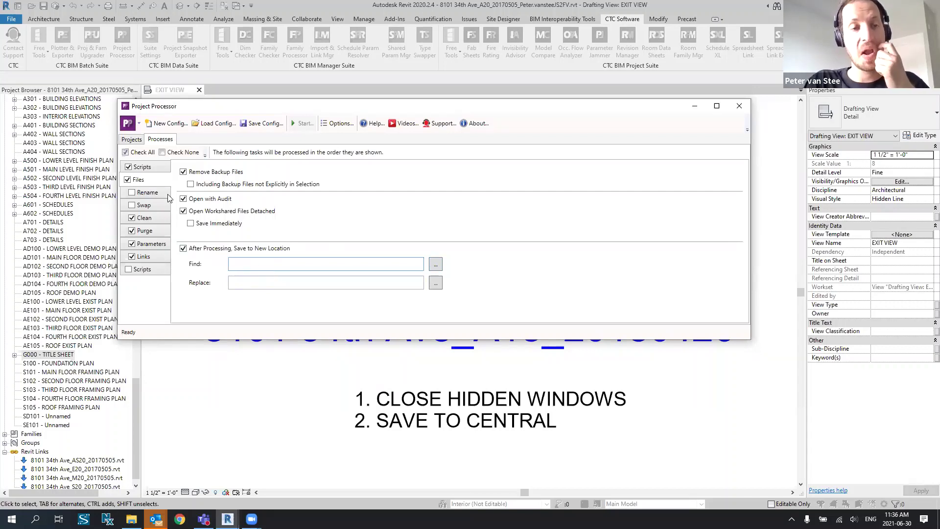
- Turn off the Files process and enable the Rename process with its view renaming rules shown
{"action": "left_click", "coordinate": [129, 180]}
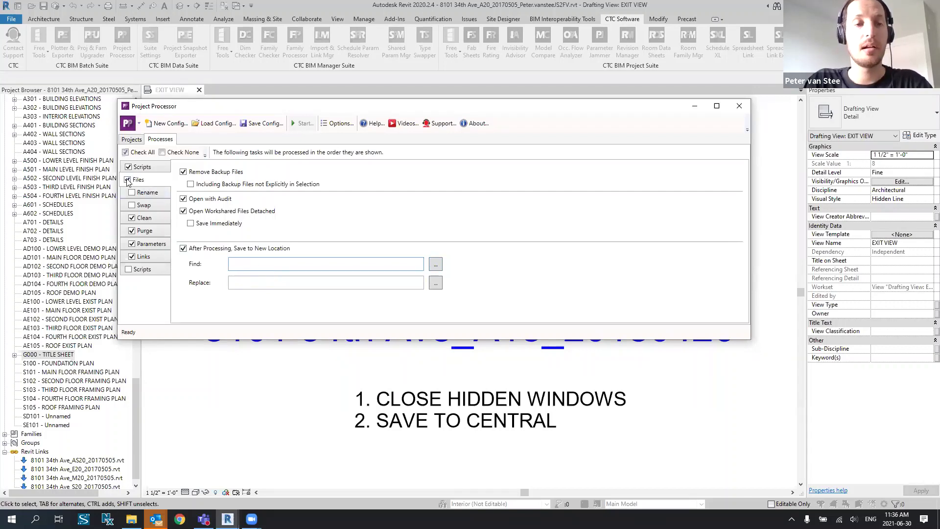
{"action": "left_click", "coordinate": [157, 193]}
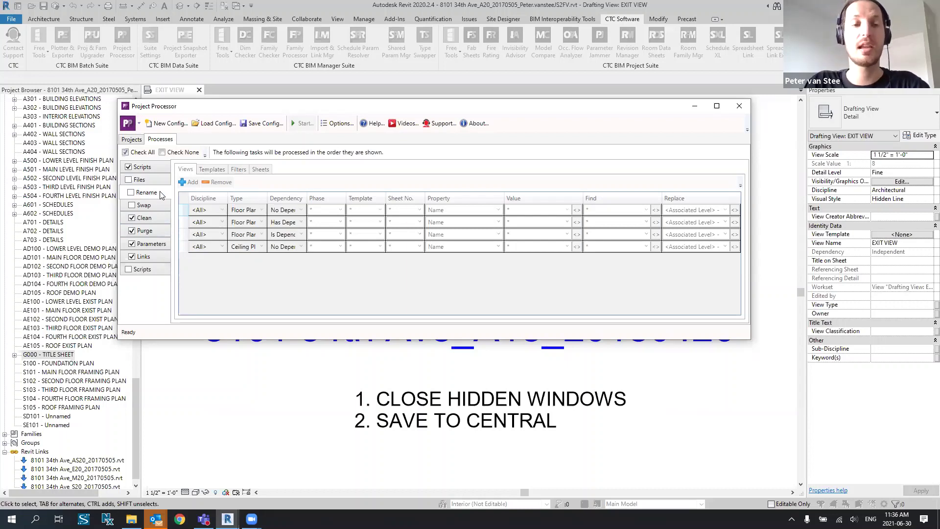
{"action": "left_click", "coordinate": [131, 194]}
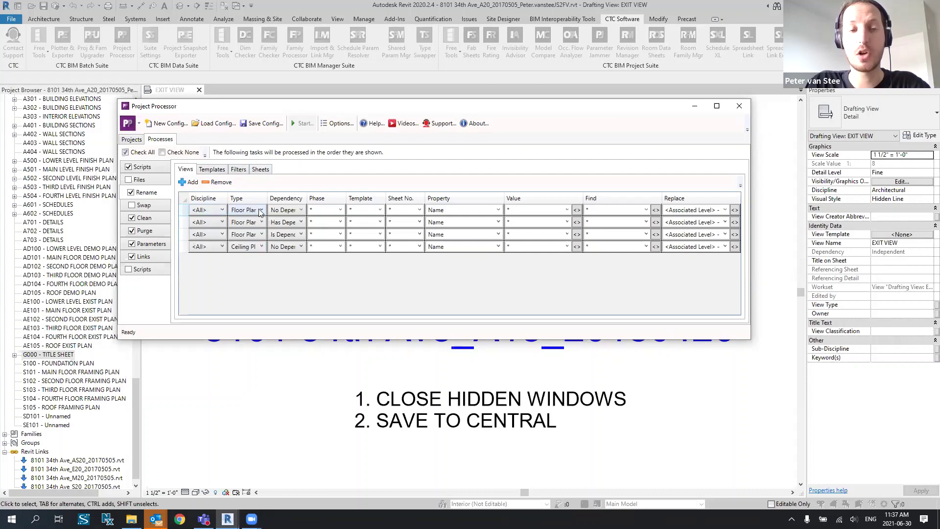
- Examine the Dependency options and the list of available Replace names for the first floor plan renaming rule
{"action": "left_click", "coordinate": [301, 210]}
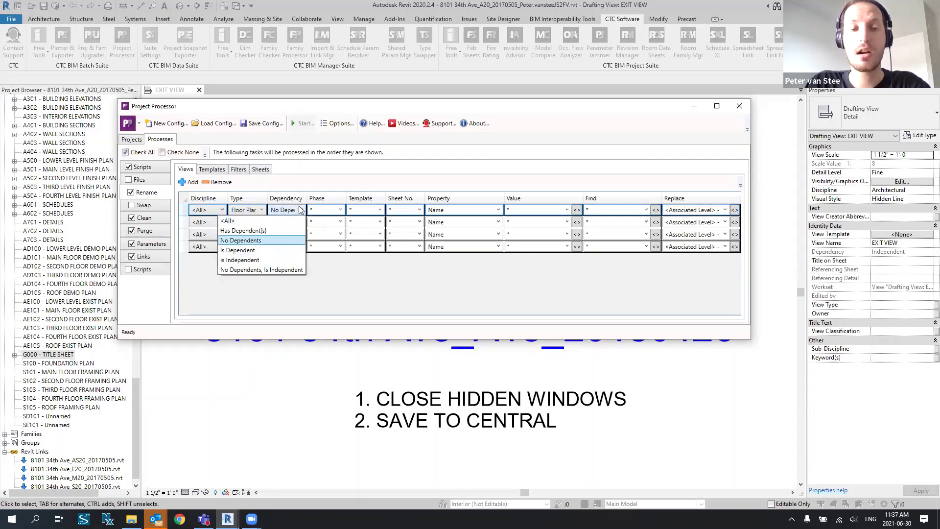
{"action": "left_click", "coordinate": [262, 240]}
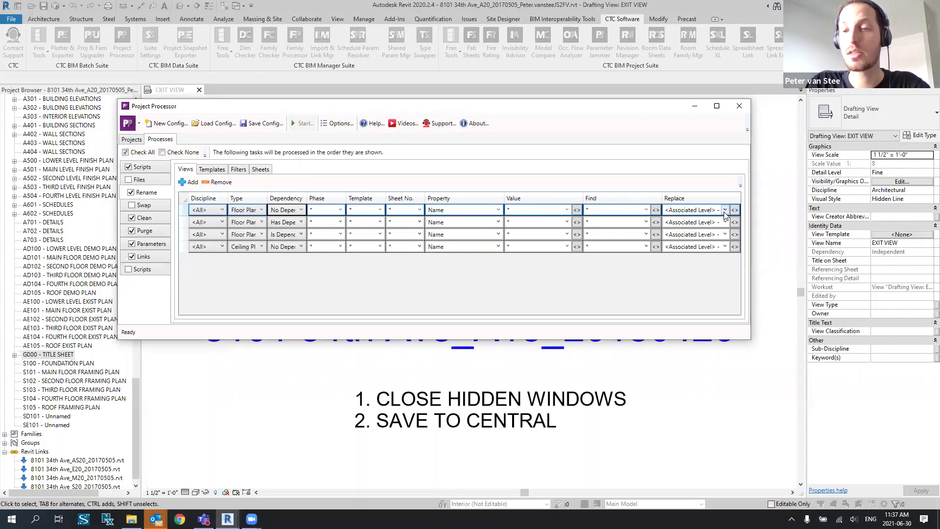
{"action": "left_click", "coordinate": [670, 211]}
{"action": "left_click", "coordinate": [682, 209]}
{"action": "left_click_drag", "start_coordinate": [706, 209], "coordinate": [659, 210]}
{"action": "left_click", "coordinate": [694, 211]}
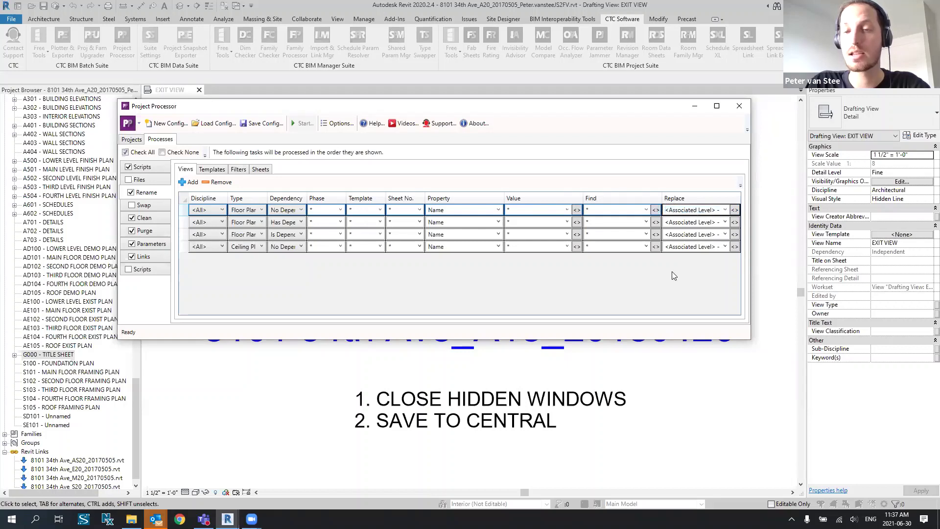
{"action": "left_click", "coordinate": [725, 210]}
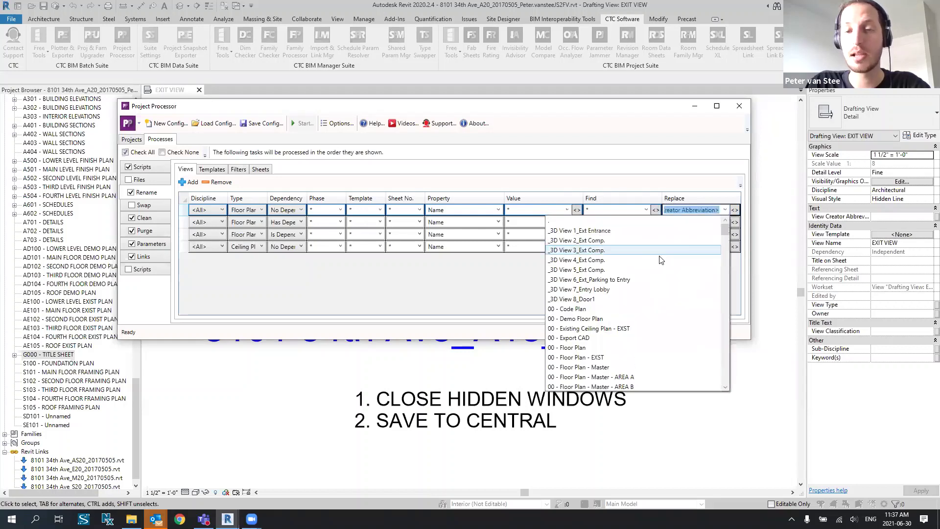
{"action": "scroll", "coordinate": [647, 357], "scroll_direction": "down", "scroll_amount": 10}
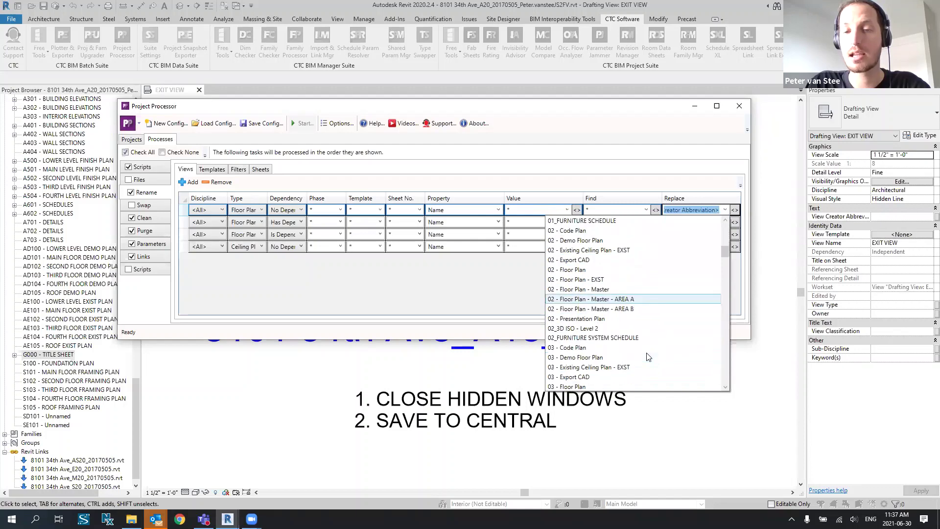
{"action": "scroll", "coordinate": [646, 357], "scroll_direction": "down", "scroll_amount": 8}
{"action": "scroll", "coordinate": [649, 353], "scroll_direction": "up", "scroll_amount": 6}
{"action": "scroll", "coordinate": [644, 247], "scroll_direction": "down", "scroll_amount": 10}
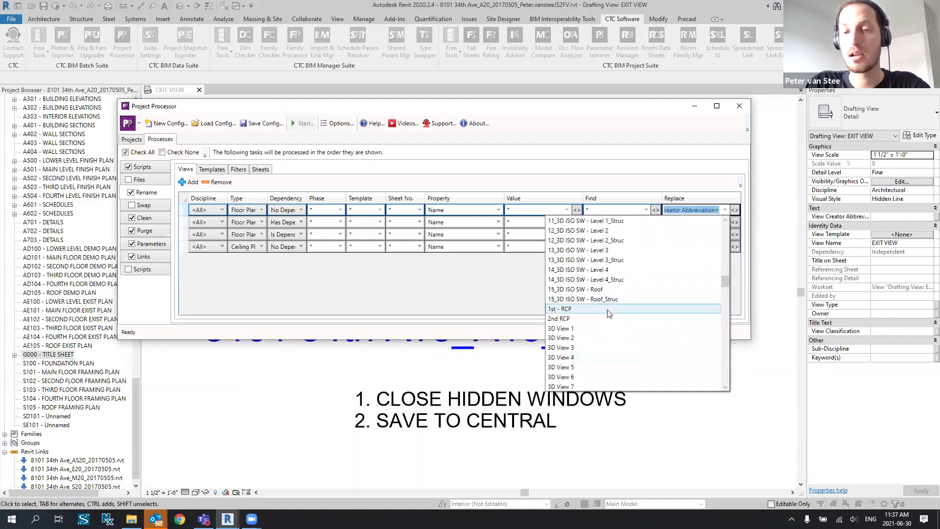
{"action": "scroll", "coordinate": [615, 320], "scroll_direction": "down", "scroll_amount": 5}
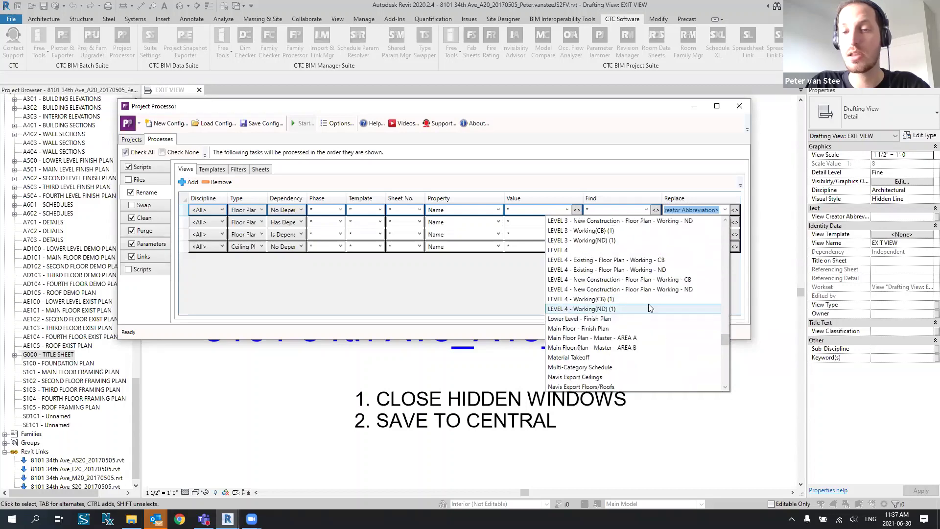
{"action": "left_click", "coordinate": [723, 199]}
- Set the Replace value of the first floor plan renaming rule to the <Type> parameter
{"action": "left_click", "coordinate": [735, 210]}
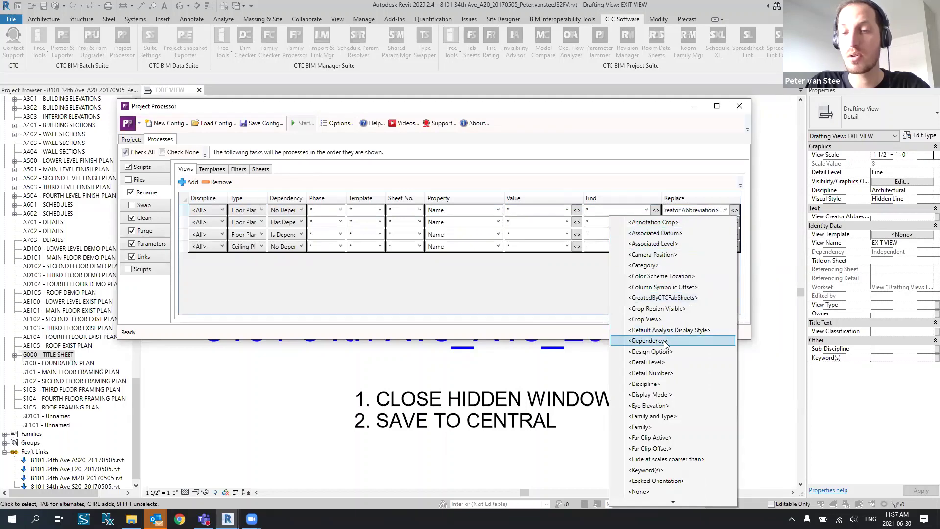
{"action": "scroll", "coordinate": [684, 320], "scroll_direction": "down", "scroll_amount": 3}
{"action": "scroll", "coordinate": [687, 321], "scroll_direction": "down", "scroll_amount": 2}
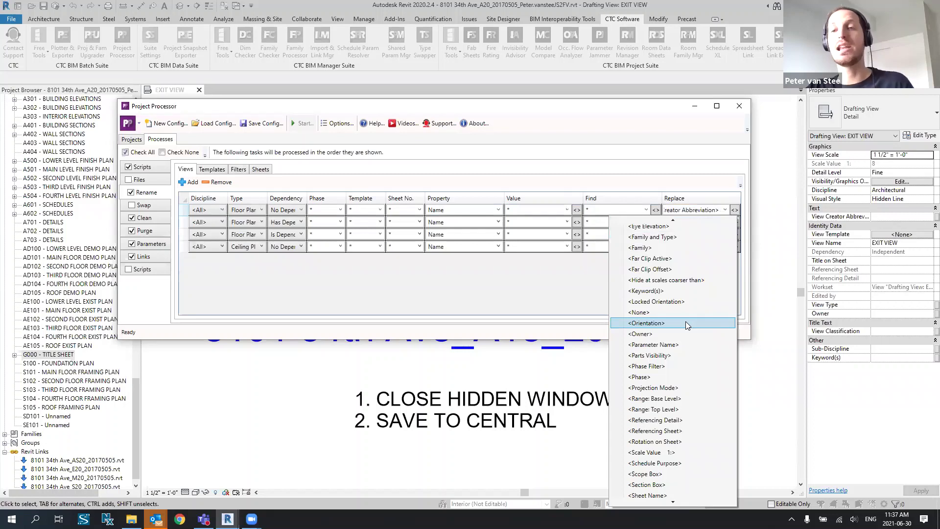
{"action": "scroll", "coordinate": [685, 321], "scroll_direction": "down", "scroll_amount": 4}
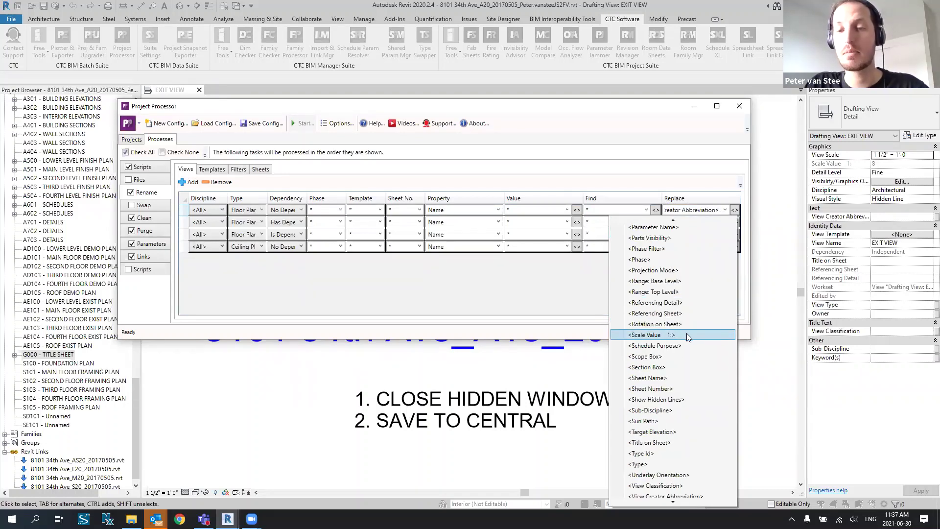
{"action": "scroll", "coordinate": [686, 335], "scroll_direction": "down", "scroll_amount": 2}
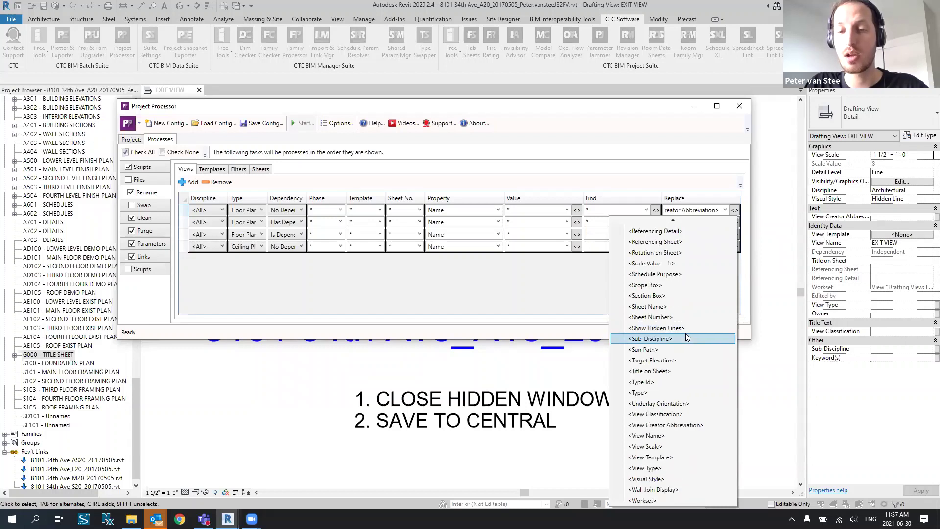
{"action": "left_click", "coordinate": [658, 392]}
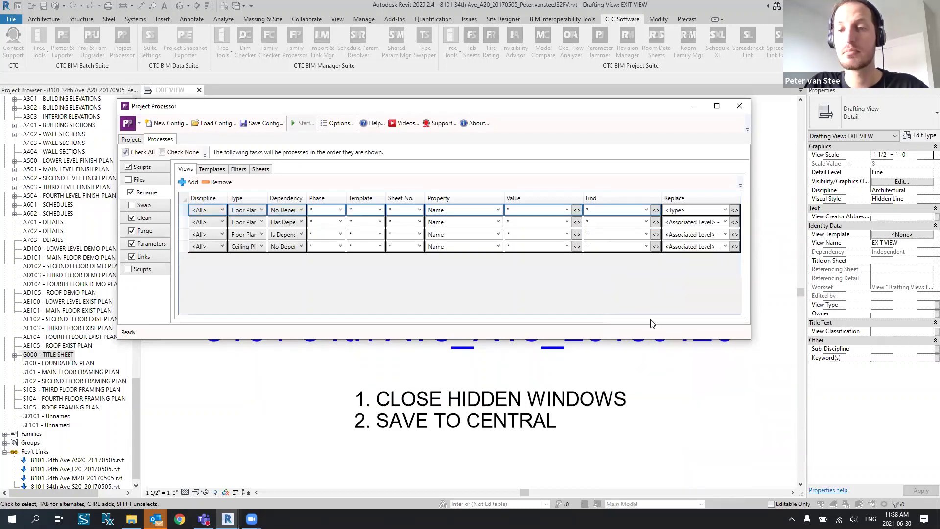
- Try <Referencing Detail> as the Replace value of the first floor plan renaming rule
{"action": "left_click", "coordinate": [725, 210]}
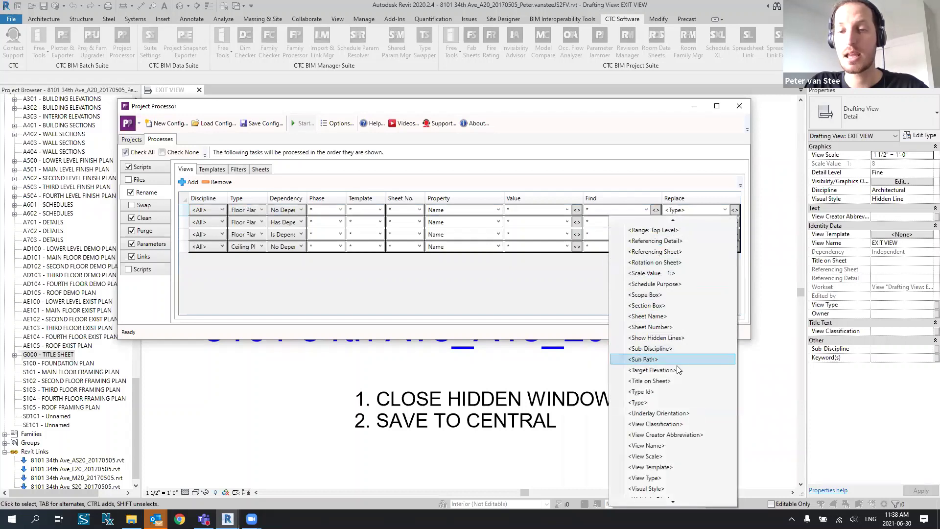
{"action": "left_click", "coordinate": [702, 242]}
{"action": "left_click", "coordinate": [687, 210]}
{"action": "key", "text": "BackSpace"}
{"action": "key", "text": "BackSpace"}
{"action": "key", "text": "BackSpace"}
{"action": "key", "text": "BackSpace"}
{"action": "key", "text": "BackSpace"}
{"action": "key", "text": "BackSpace"}
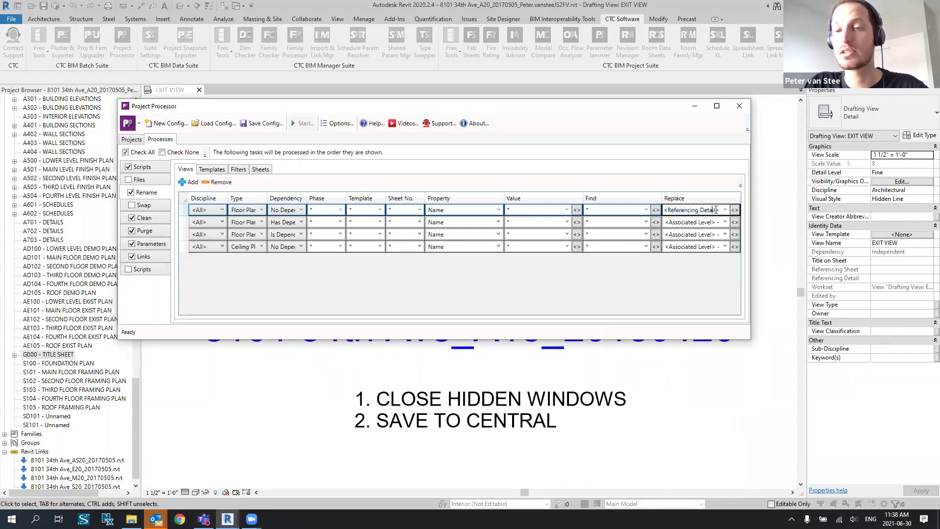
- Clear the Replace value of the first floor plan renaming rule
{"action": "left_click_drag", "start_coordinate": [716, 210], "coordinate": [666, 210]}
{"action": "type", "text": "<Type> <"}
{"action": "key", "text": "BackSpace"}
{"action": "key", "text": "BackSpace"}
{"action": "key", "text": "BackSpace"}
{"action": "key", "text": "BackSpace"}
{"action": "key", "text": "BackSpace"}
{"action": "key", "text": "BackSpace"}
{"action": "key", "text": "BackSpace"}
{"action": "key", "text": "BackSpace"}
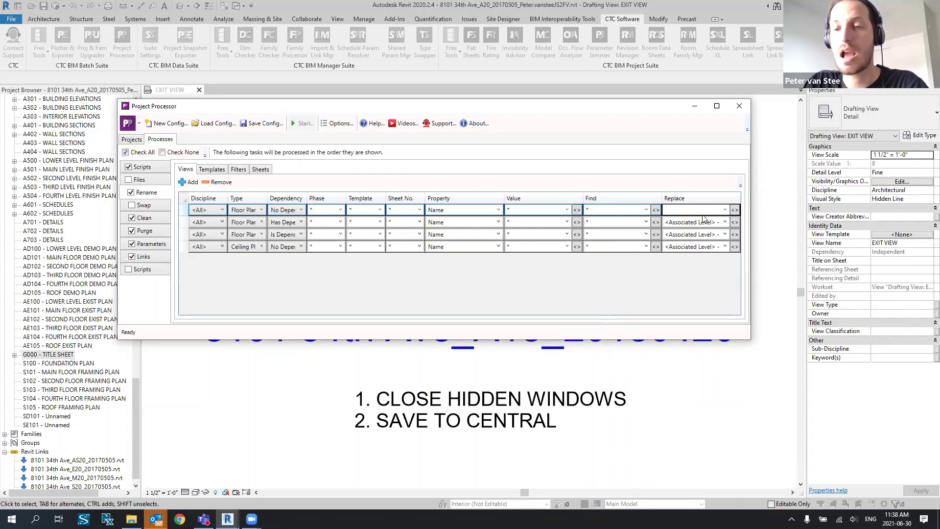
- Set the Replace value of the first floor plan renaming rule to the <Visual Style> parameter
{"action": "left_click", "coordinate": [734, 209]}
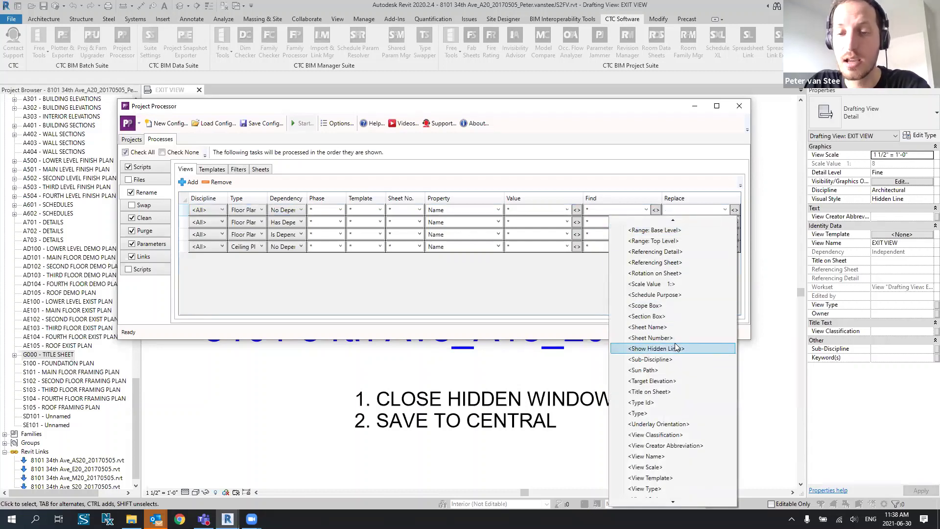
{"action": "left_click", "coordinate": [676, 456]}
{"action": "left_click", "coordinate": [735, 209]}
{"action": "scroll", "coordinate": [677, 403], "scroll_direction": "down", "scroll_amount": 1}
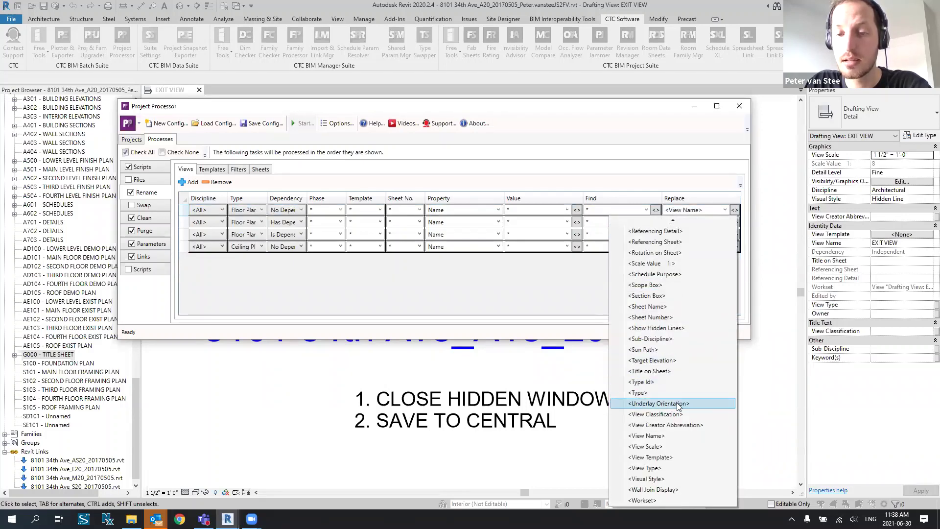
{"action": "left_click", "coordinate": [678, 479]}
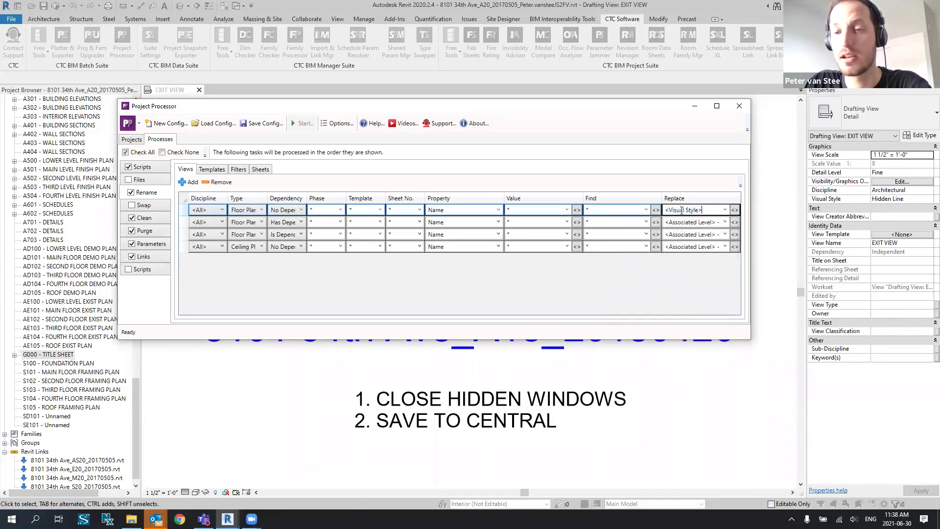
- Insert <View Name> ahead of <Visual Style> in the first rule's Replace value, separating the two parameters with a spaced hyphen
{"action": "left_click", "coordinate": [724, 209]}
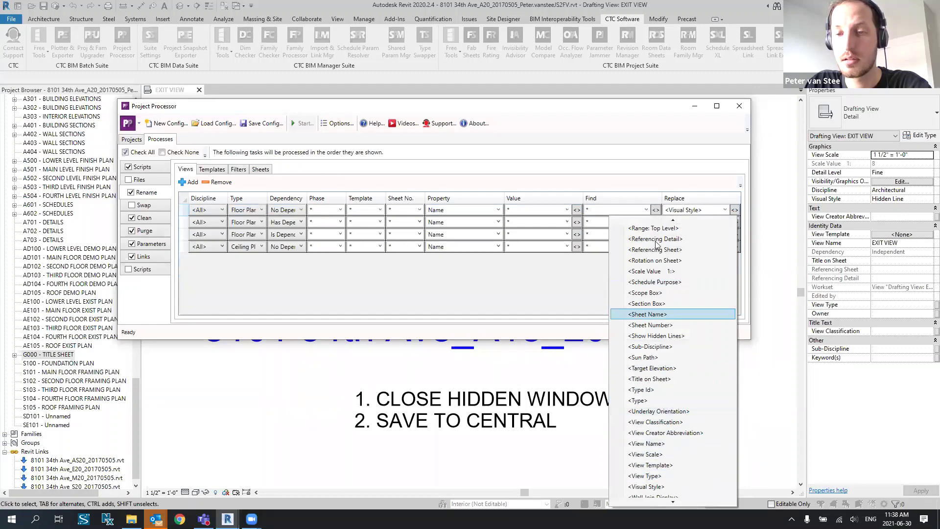
{"action": "left_click", "coordinate": [679, 211]}
{"action": "left_click", "coordinate": [724, 210]}
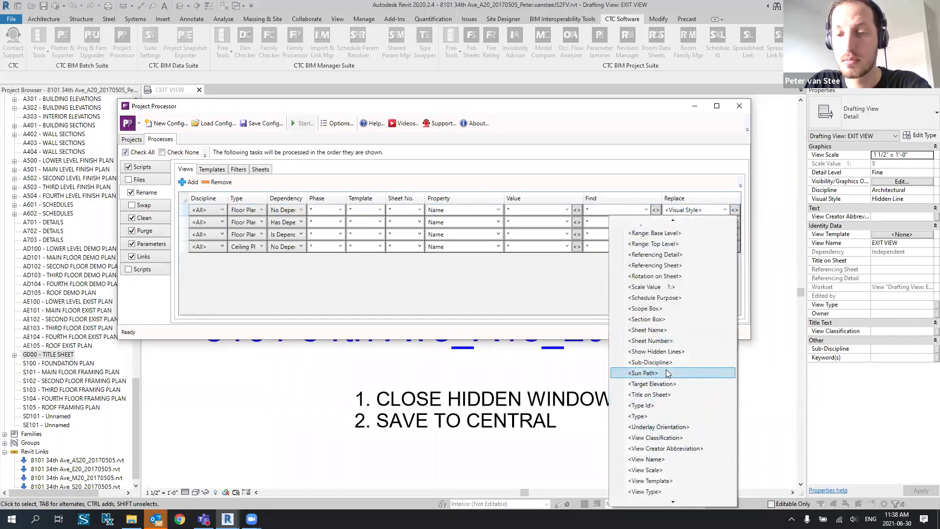
{"action": "left_click", "coordinate": [660, 459]}
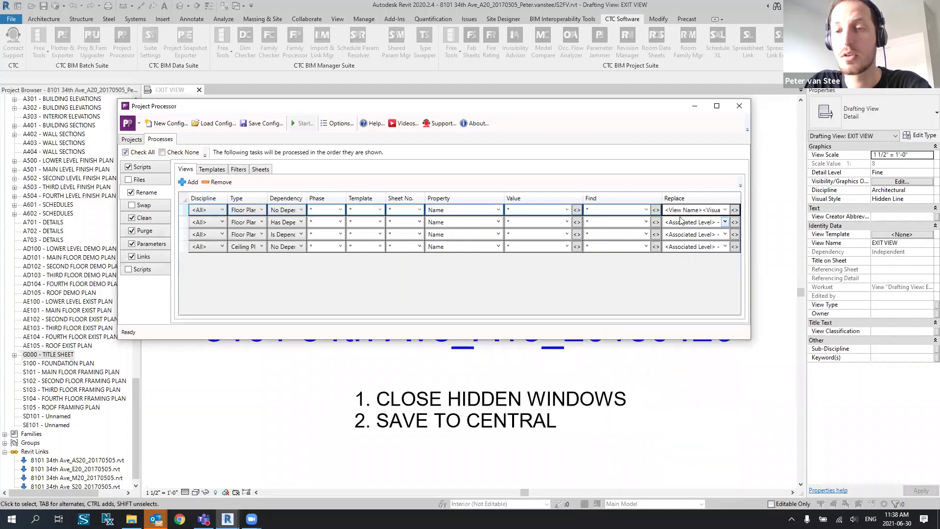
{"action": "triple_click", "coordinate": [705, 210]}
{"action": "left_click", "coordinate": [681, 209]}
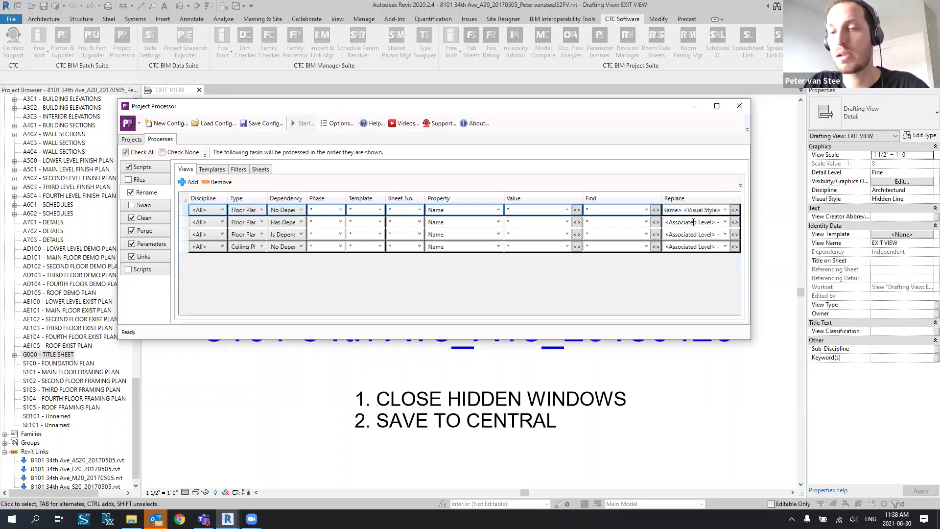
{"action": "type", "text": "-"}
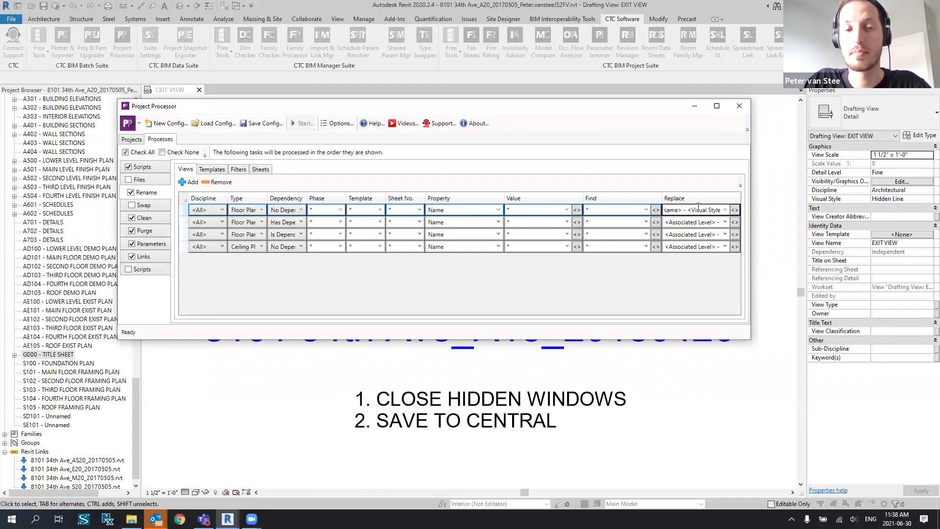
- Review the Dependency options of the three floor plan renaming rules and show the renaming rules for view templates
{"action": "left_click", "coordinate": [300, 209]}
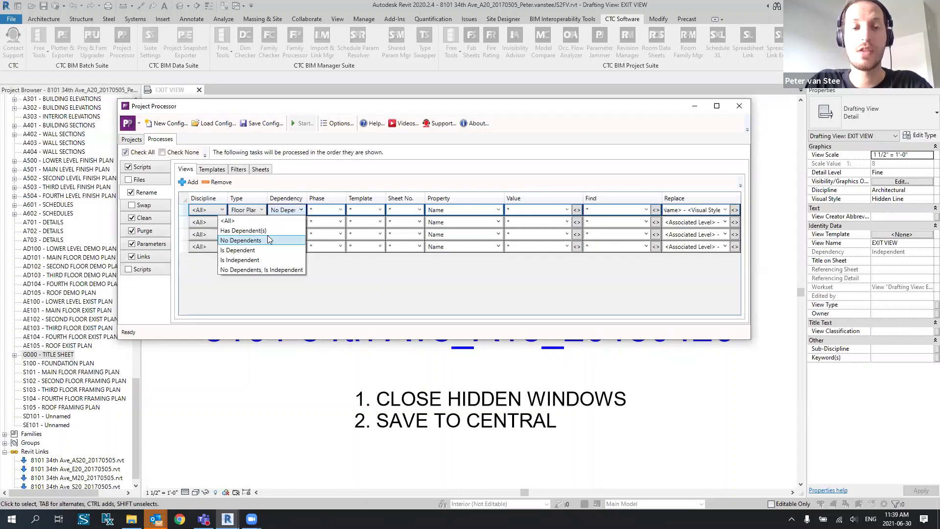
{"action": "left_click", "coordinate": [300, 210]}
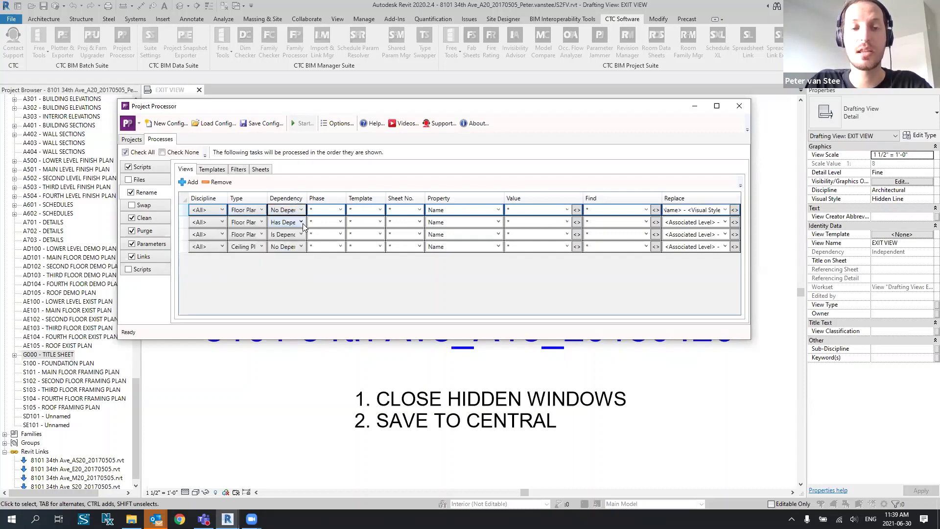
{"action": "left_click", "coordinate": [301, 222]}
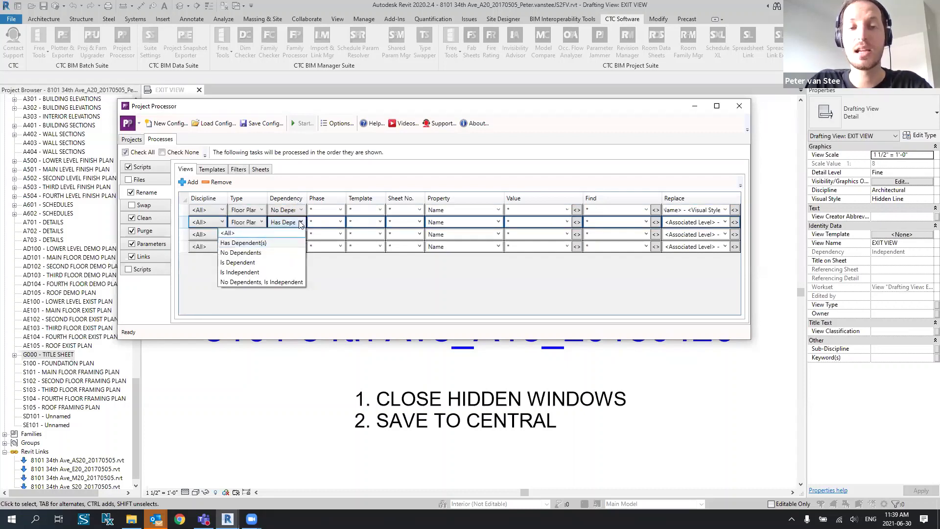
{"action": "left_click", "coordinate": [300, 222]}
{"action": "left_click", "coordinate": [301, 234]}
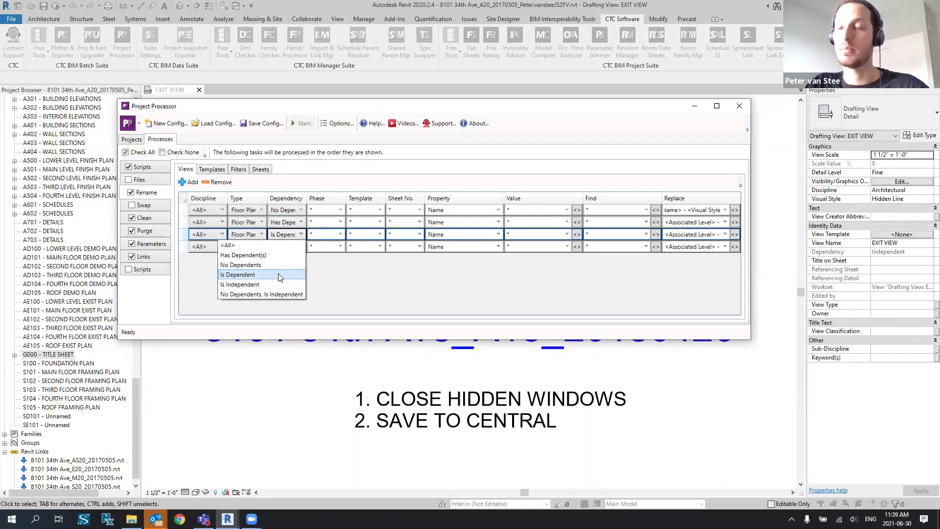
{"action": "left_click", "coordinate": [300, 235]}
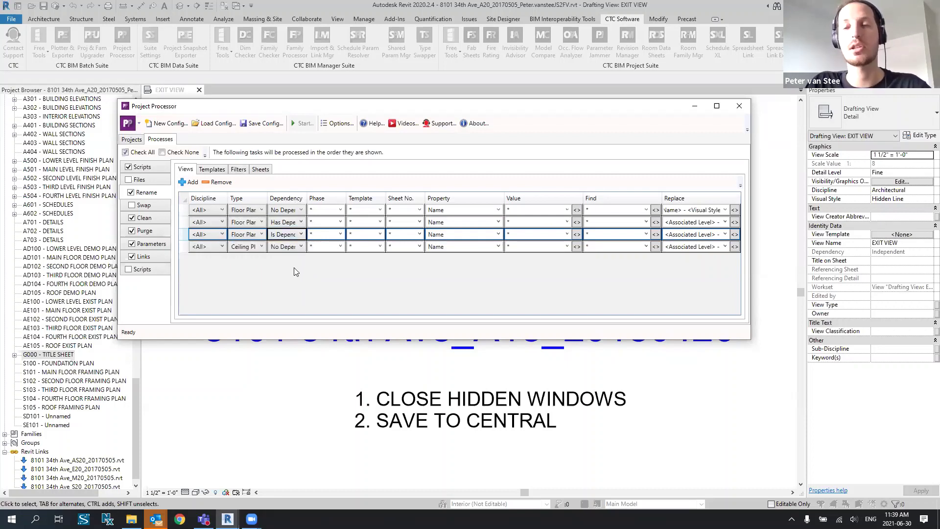
{"action": "left_click", "coordinate": [221, 171]}
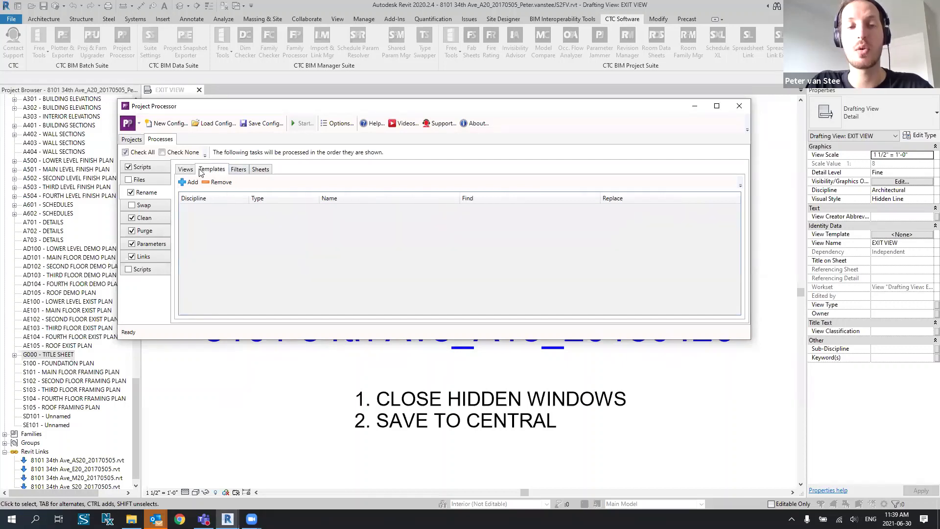
- Set the sheet renaming rule to find the name Unnamed and replace it with DETAILS
{"action": "left_click", "coordinate": [239, 169]}
{"action": "left_click", "coordinate": [261, 170]}
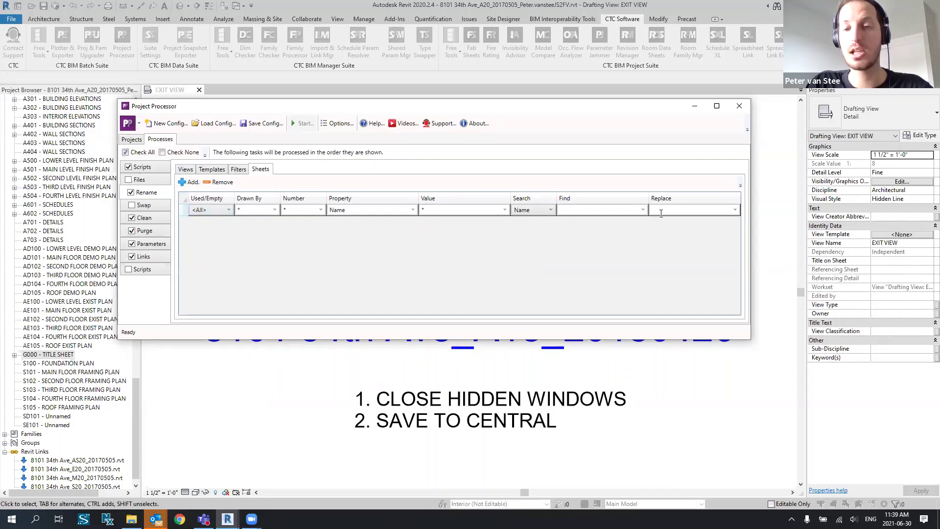
{"action": "left_click", "coordinate": [642, 210]}
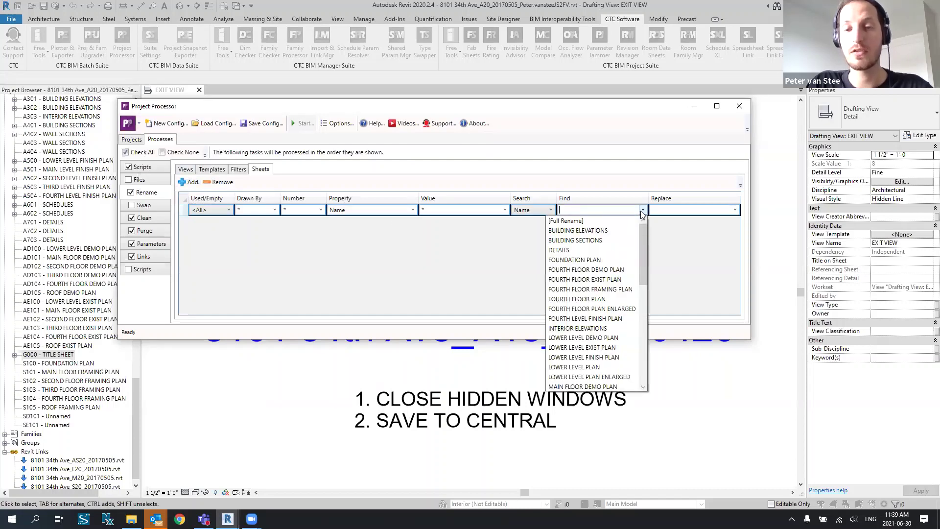
{"action": "left_click_drag", "start_coordinate": [636, 252], "coordinate": [633, 354]}
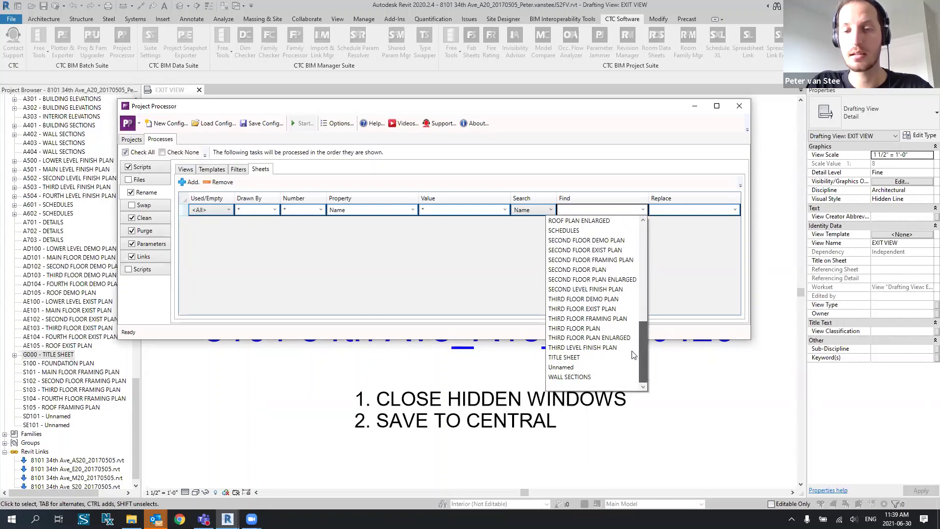
{"action": "left_click", "coordinate": [594, 367]}
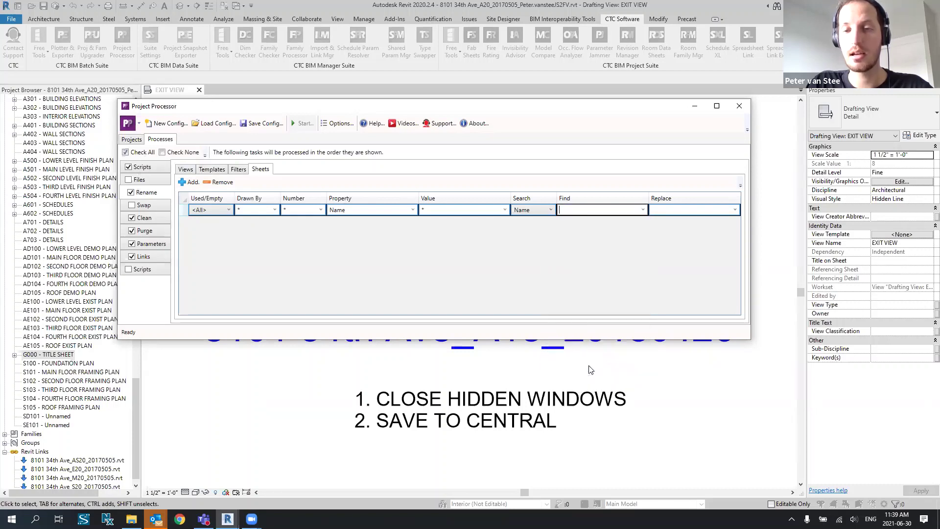
{"action": "left_click", "coordinate": [734, 210]}
{"action": "mouse_move", "coordinate": [734, 236]}
{"action": "left_mouse_down"}
{"action": "mouse_move", "coordinate": [725, 345]}
{"action": "mouse_move", "coordinate": [716, 237]}
{"action": "left_mouse_up"}
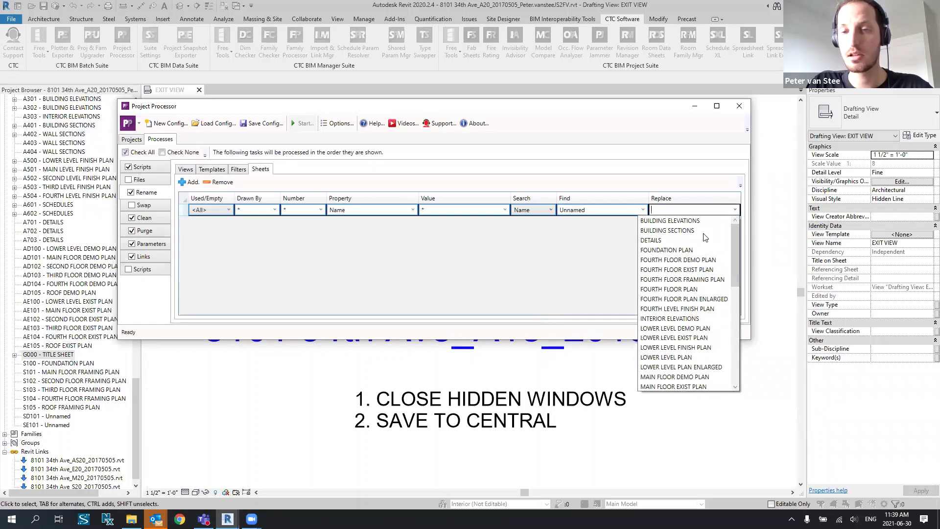
{"action": "left_click", "coordinate": [672, 240]}
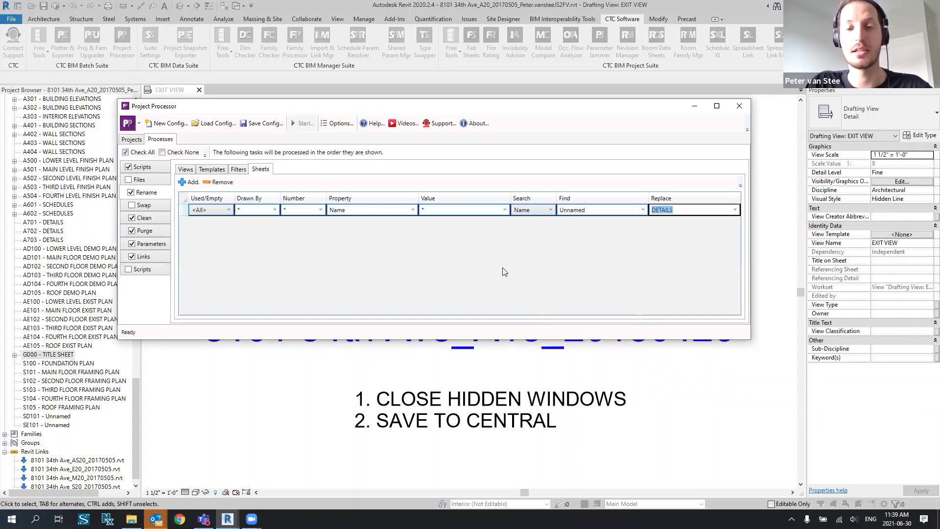
- Review the Search options of the sheet renaming rule, keeping it on Name
{"action": "left_click", "coordinate": [549, 211]}
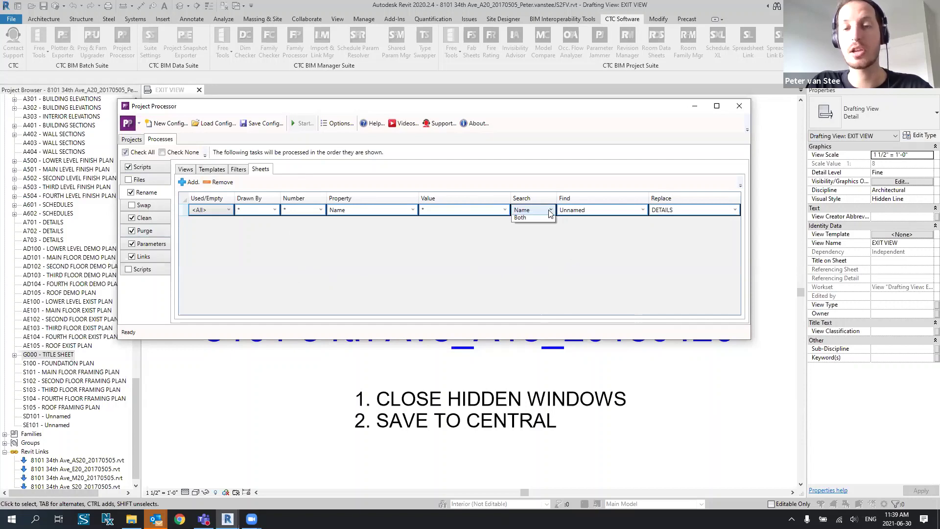
{"action": "left_click", "coordinate": [534, 240]}
{"action": "left_click", "coordinate": [549, 210]}
{"action": "left_click", "coordinate": [540, 222]}
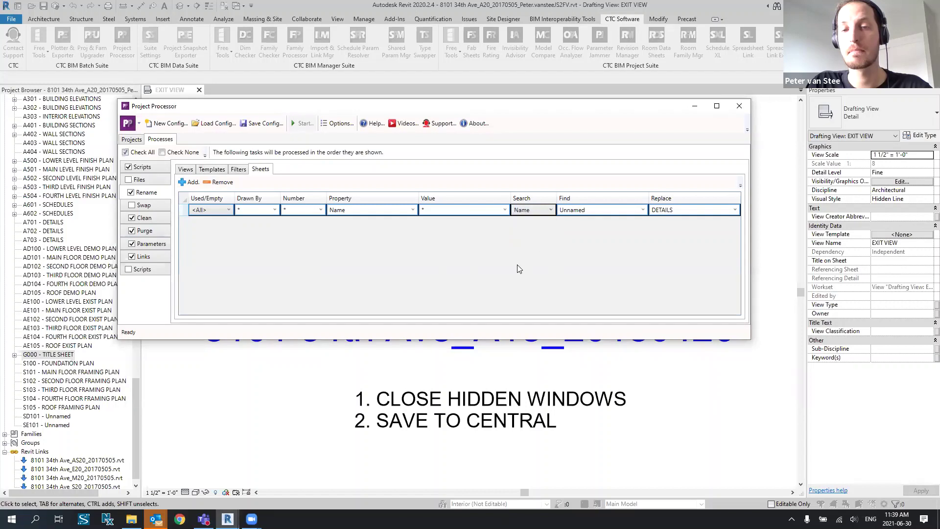
- Exclude the Rename process from the run and enable the Swap process
{"action": "left_click", "coordinate": [131, 193]}
{"action": "left_click", "coordinate": [156, 209]}
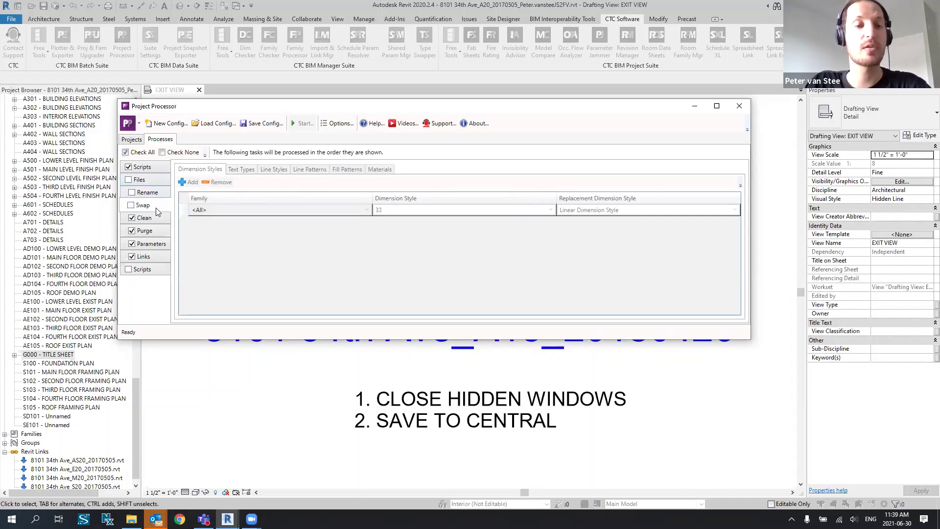
{"action": "left_click", "coordinate": [132, 205]}
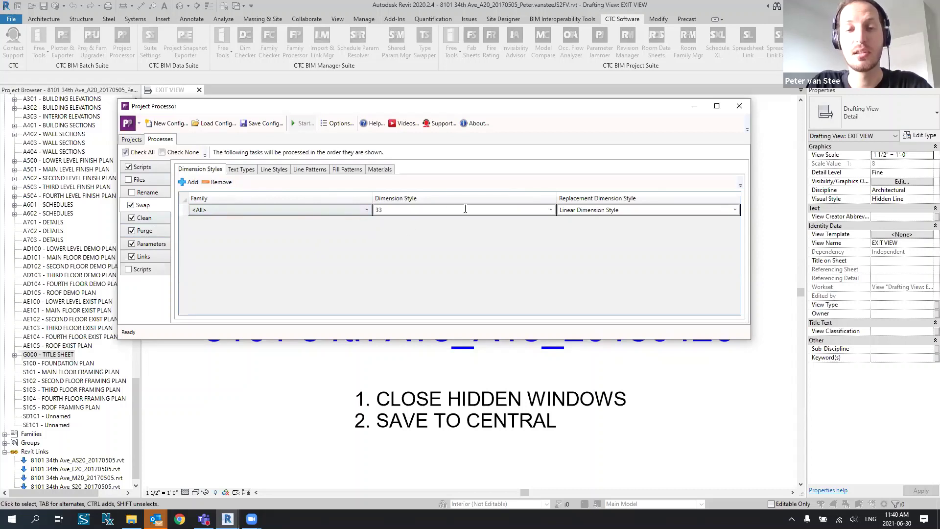
- Set the dimension style swap rule to replace style 33 with Linear - 3/32" Arial
{"action": "left_click", "coordinate": [550, 209]}
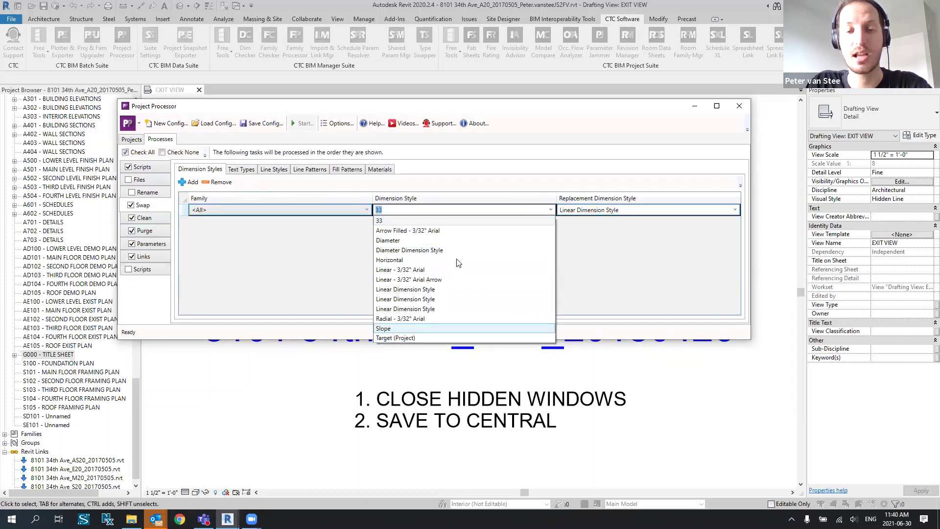
{"action": "left_click", "coordinate": [389, 221]}
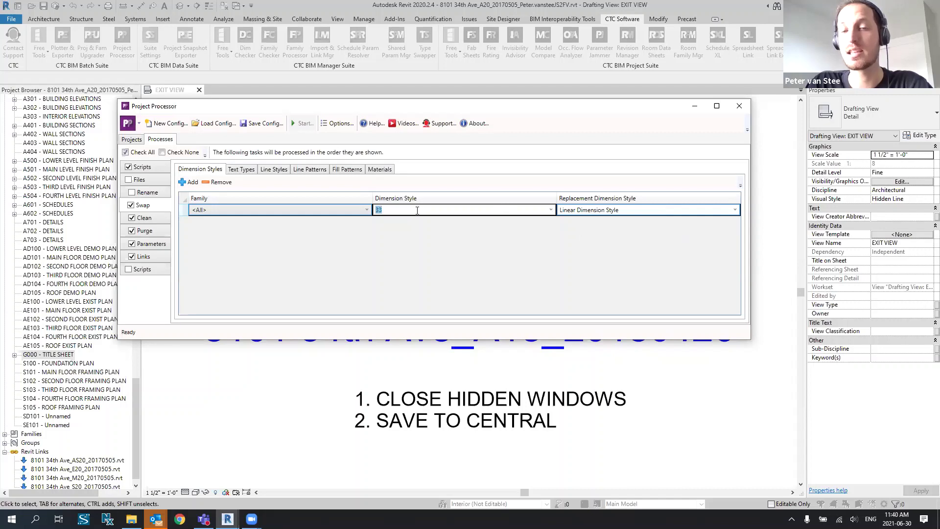
{"action": "left_click", "coordinate": [738, 211]}
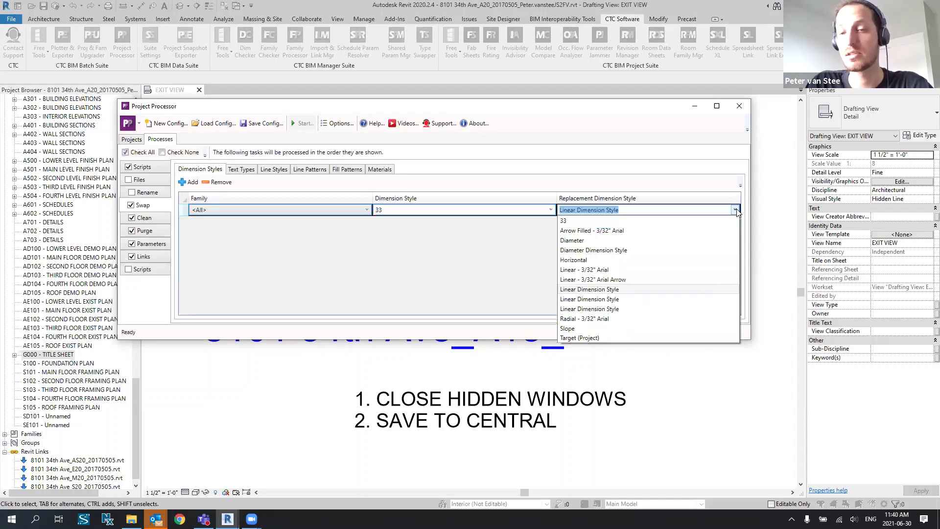
{"action": "left_click", "coordinate": [610, 272]}
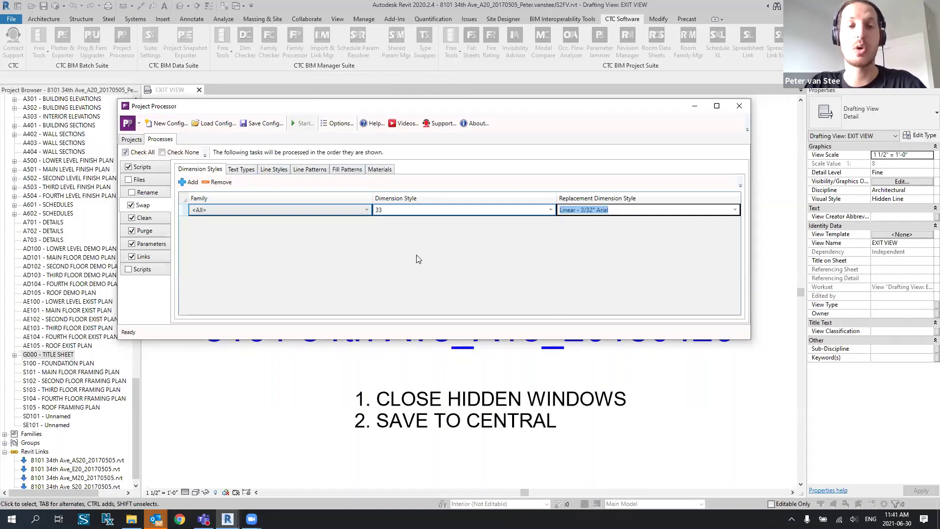
- Examine the text type swap rule, including the styles available as Text Style and Replacement Text Style
{"action": "left_click", "coordinate": [242, 169]}
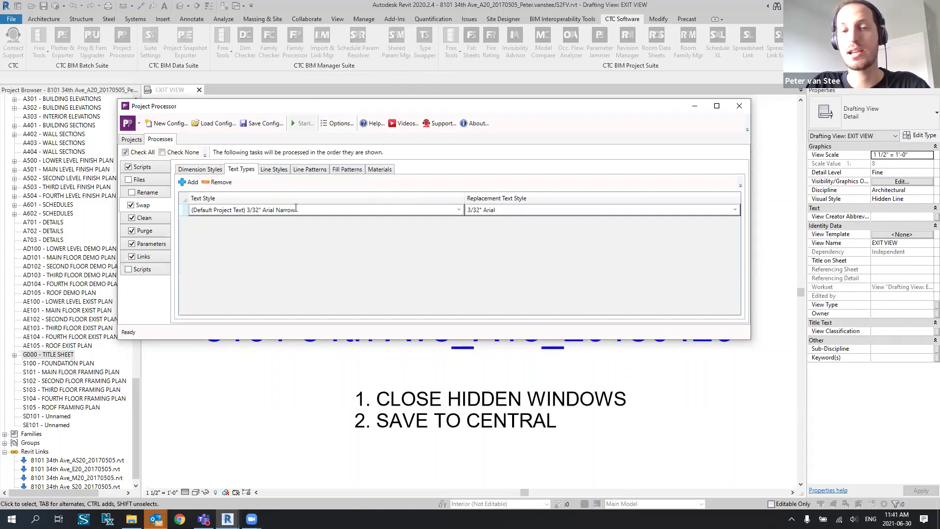
{"action": "left_click", "coordinate": [458, 210]}
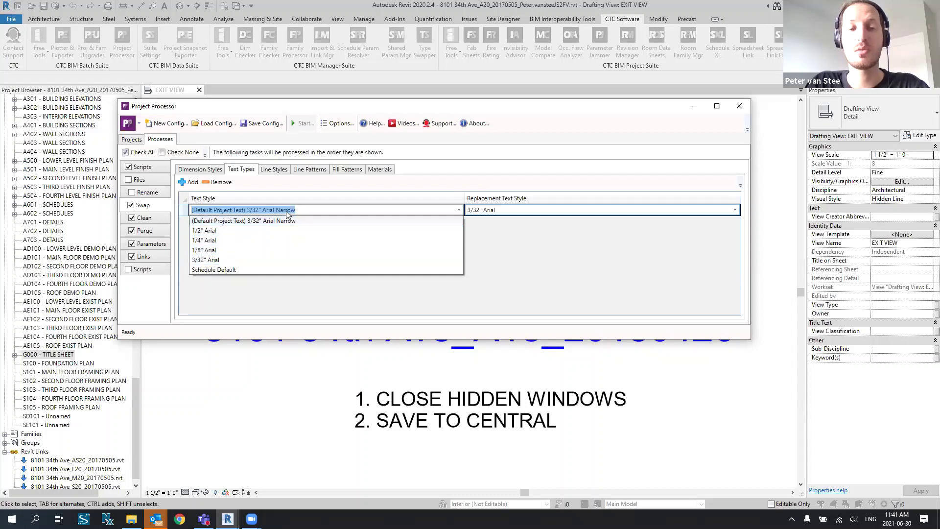
{"action": "left_click", "coordinate": [641, 267]}
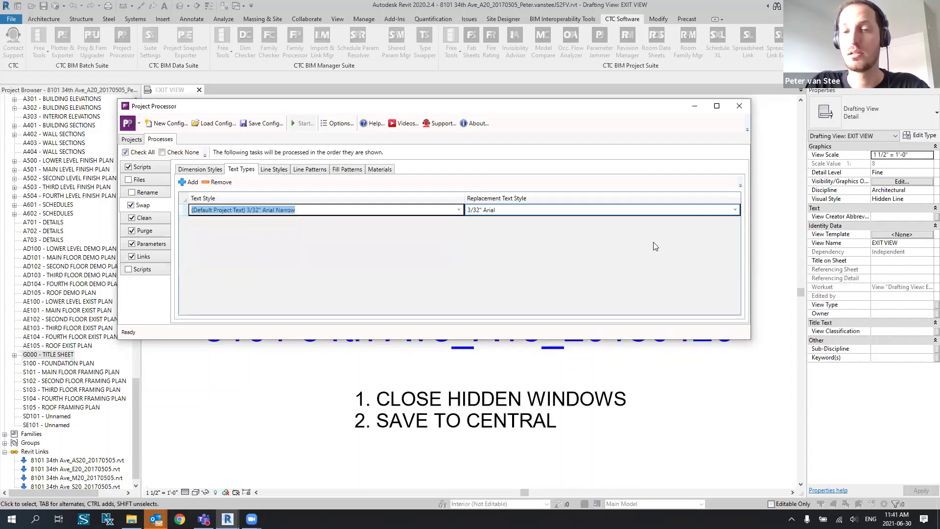
{"action": "left_click", "coordinate": [308, 209]}
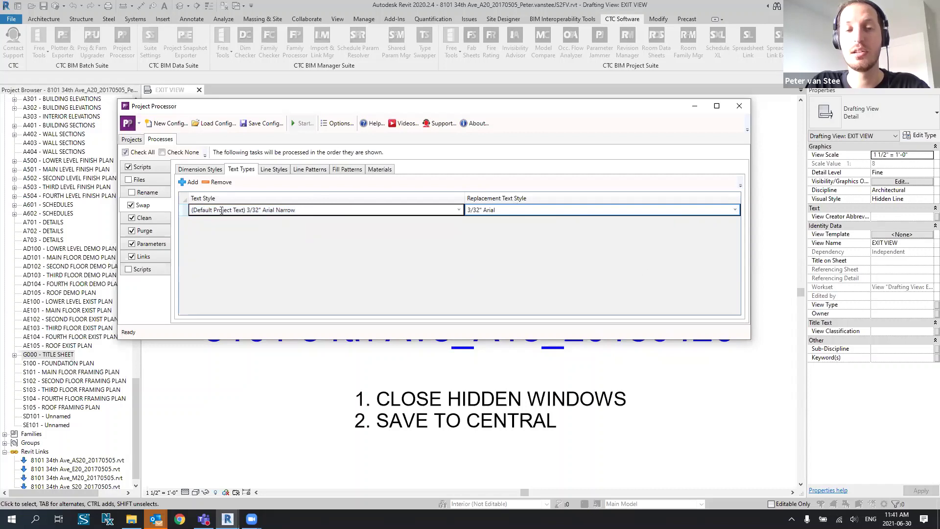
{"action": "left_click", "coordinate": [508, 210]}
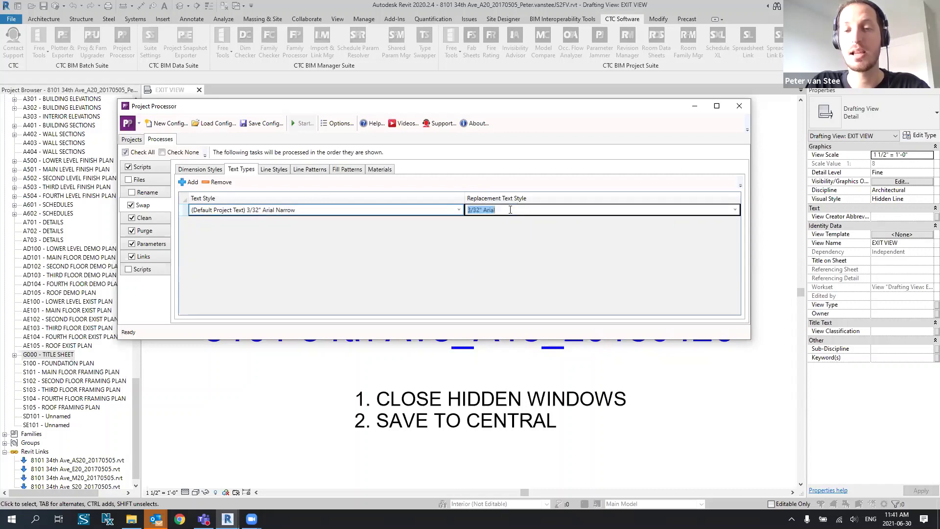
{"action": "left_click", "coordinate": [734, 210]}
{"action": "left_click", "coordinate": [520, 260]}
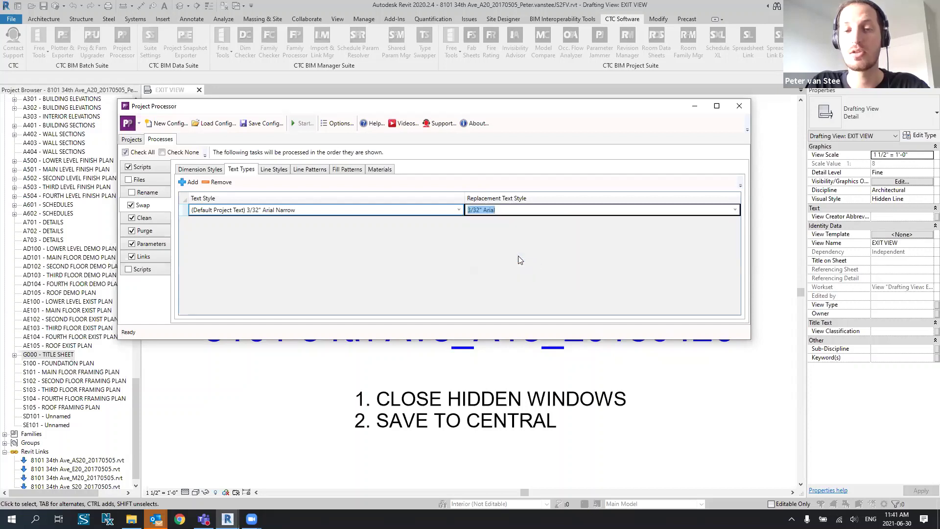
{"action": "left_click", "coordinate": [340, 209]}
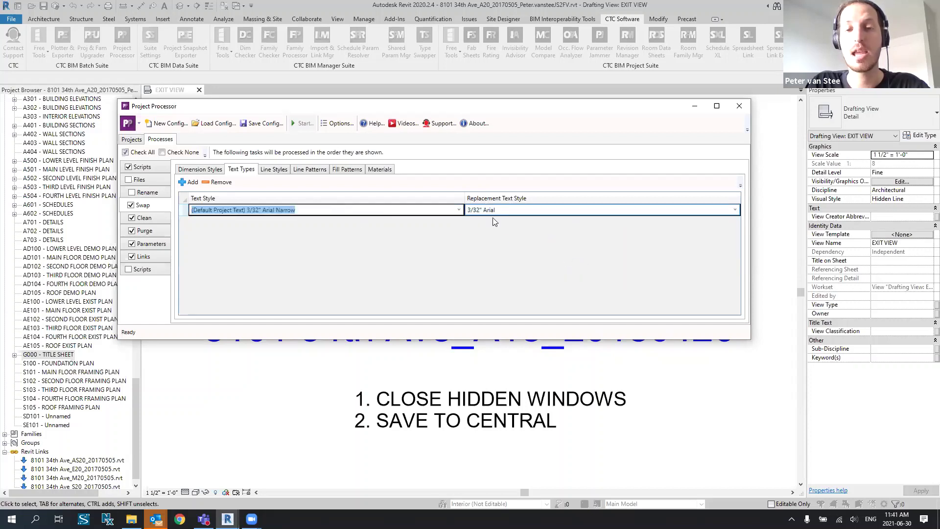
{"action": "left_click", "coordinate": [511, 211]}
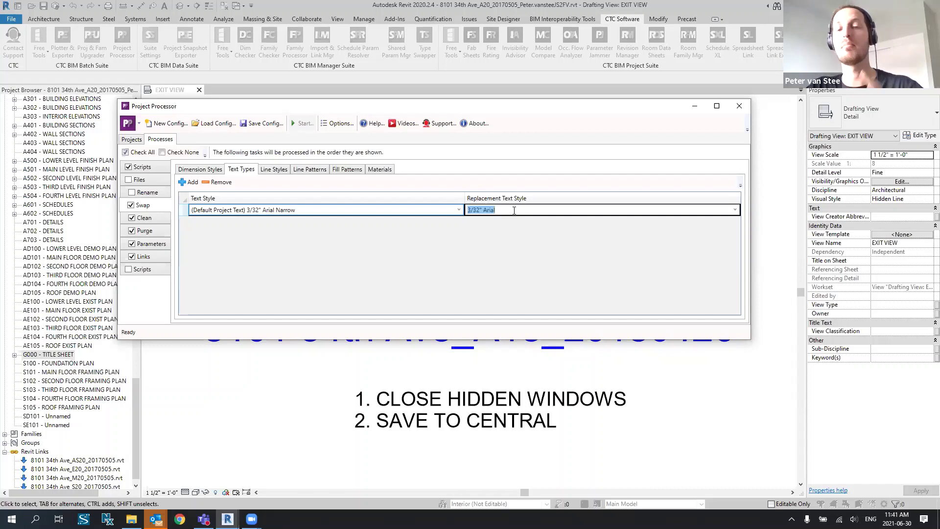
{"action": "left_click", "coordinate": [321, 209]}
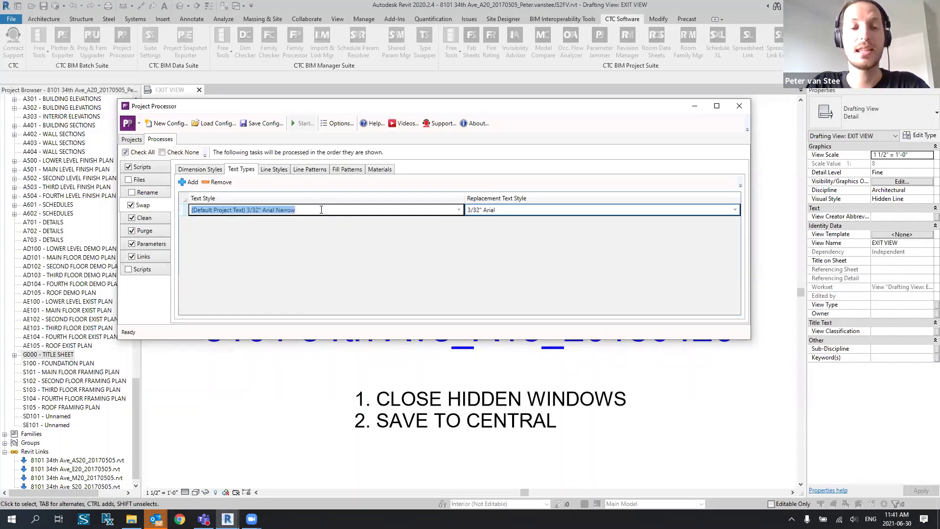
{"action": "left_click", "coordinate": [533, 209]}
- Show the line style swap rule and review the original and replacement options of the line pattern swap rule
{"action": "left_click", "coordinate": [274, 172]}
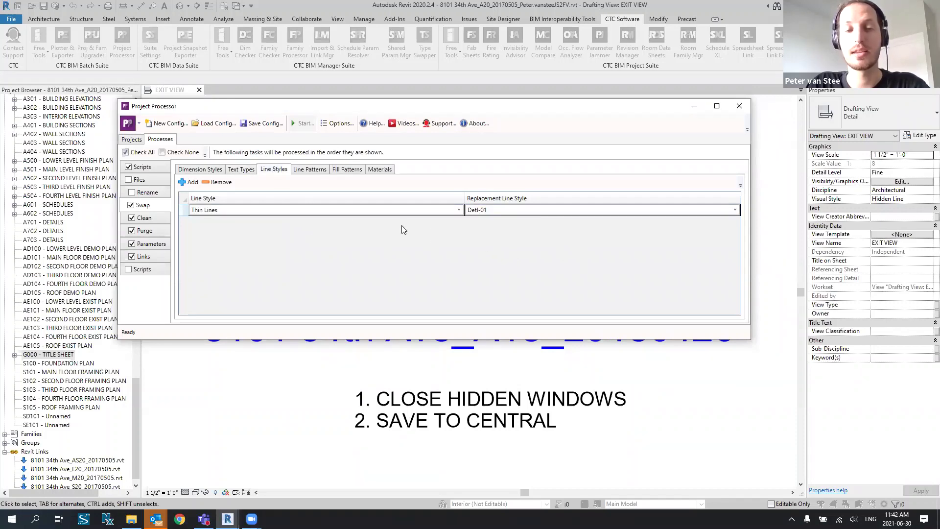
{"action": "left_click", "coordinate": [320, 171]}
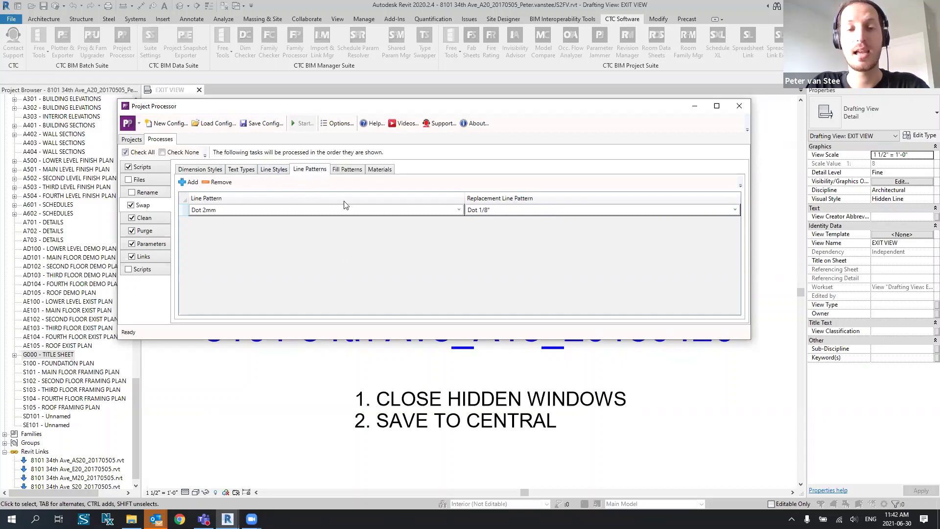
{"action": "left_click", "coordinate": [459, 210]}
{"action": "scroll", "coordinate": [353, 296], "scroll_direction": "down", "scroll_amount": 4}
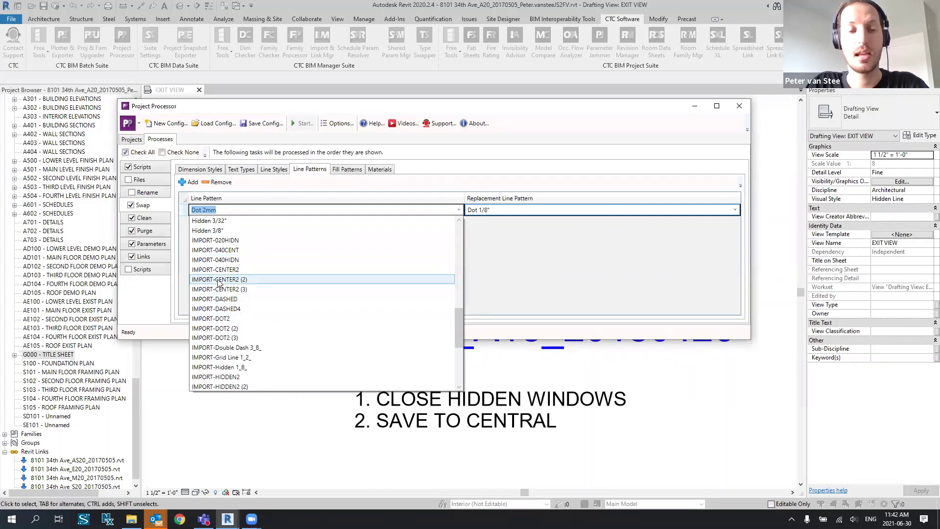
{"action": "left_click", "coordinate": [532, 245]}
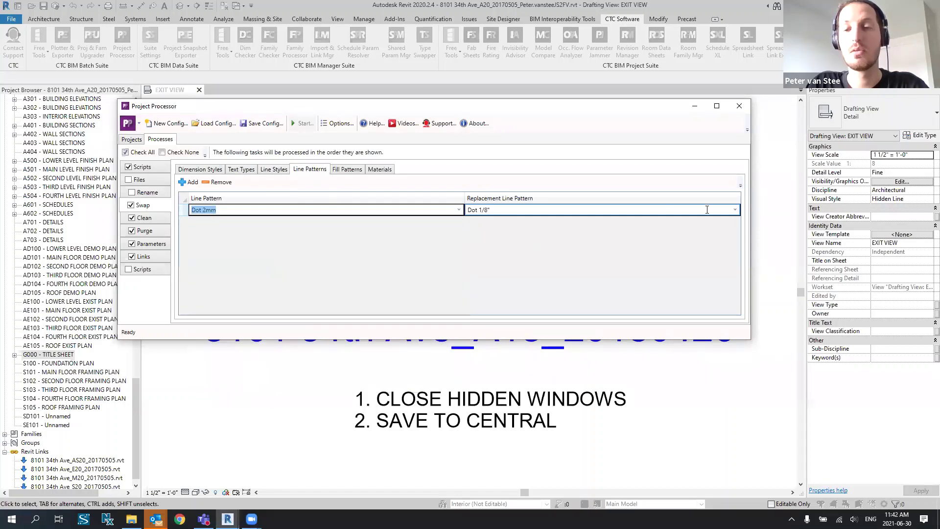
{"action": "left_click", "coordinate": [735, 209]}
{"action": "left_click", "coordinate": [260, 218]}
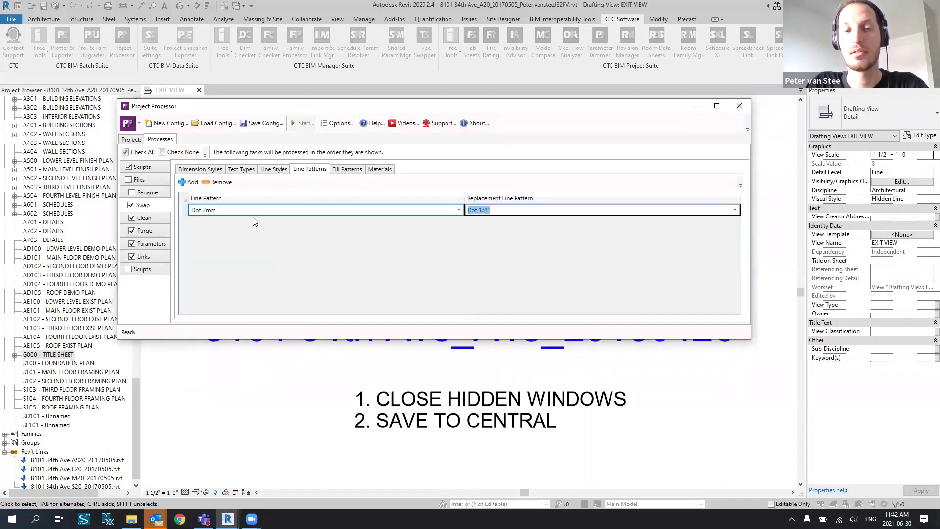
- Review the patterns available for replacement in the fill pattern swap rule
{"action": "left_click", "coordinate": [351, 169]}
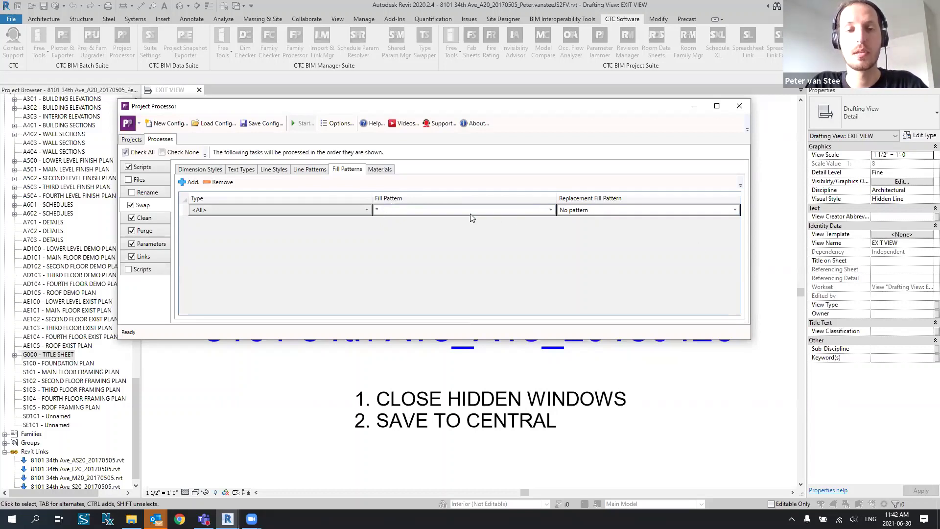
{"action": "left_click", "coordinate": [550, 211]}
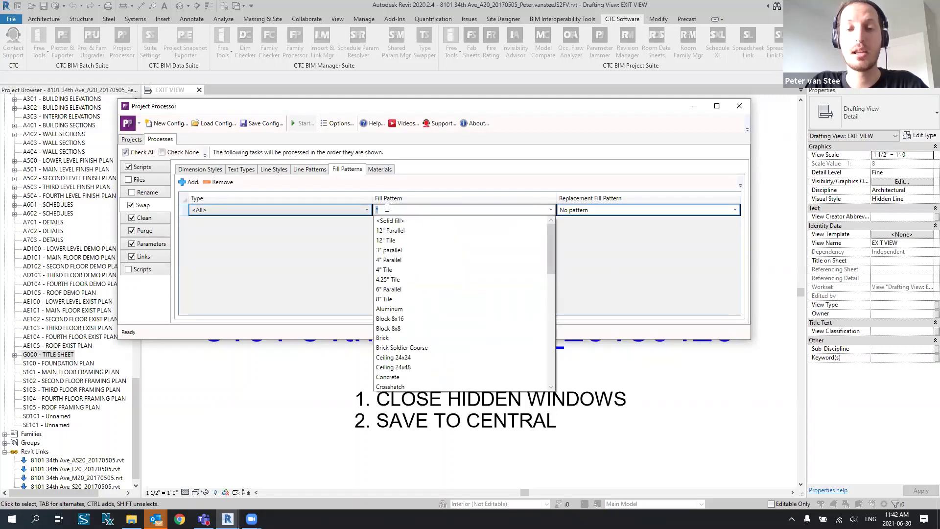
{"action": "scroll", "coordinate": [458, 269], "scroll_direction": "down", "scroll_amount": 12}
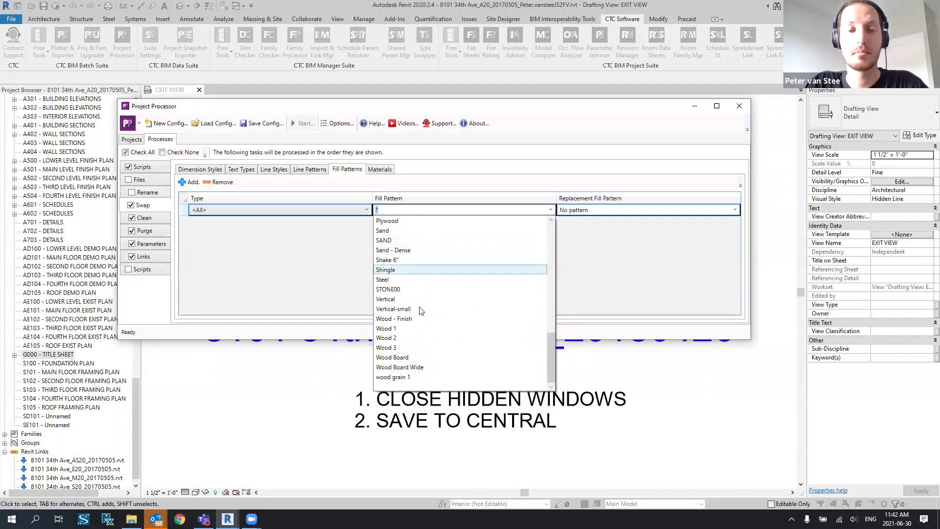
{"action": "scroll", "coordinate": [422, 357], "scroll_direction": "up", "scroll_amount": 10}
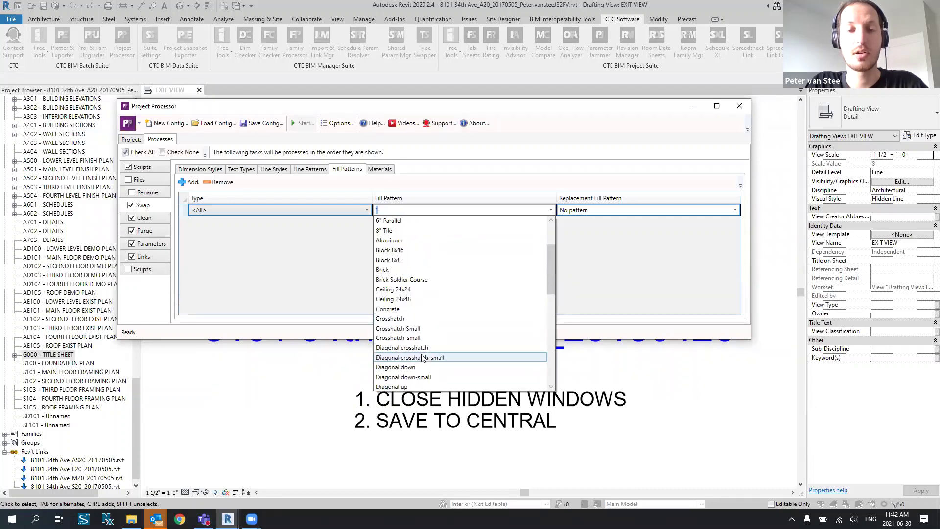
{"action": "left_click", "coordinate": [626, 238]}
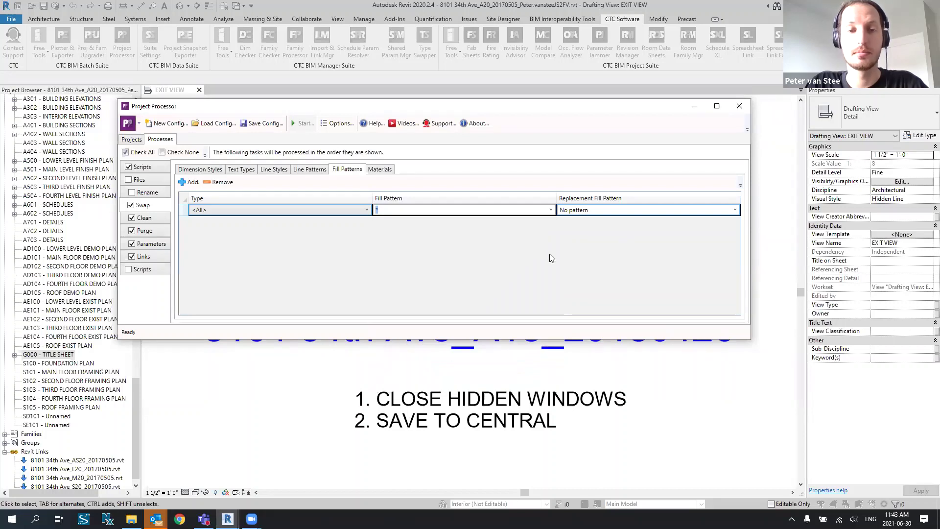
- Set the original line pattern in the line pattern swap rule to the wildcard IMPORT*
{"action": "left_click", "coordinate": [310, 170]}
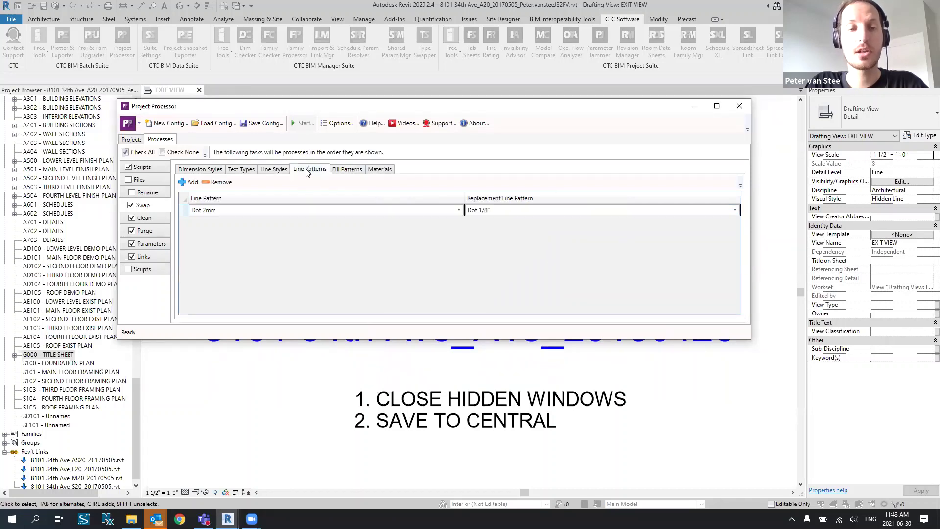
{"action": "left_click", "coordinate": [459, 210]}
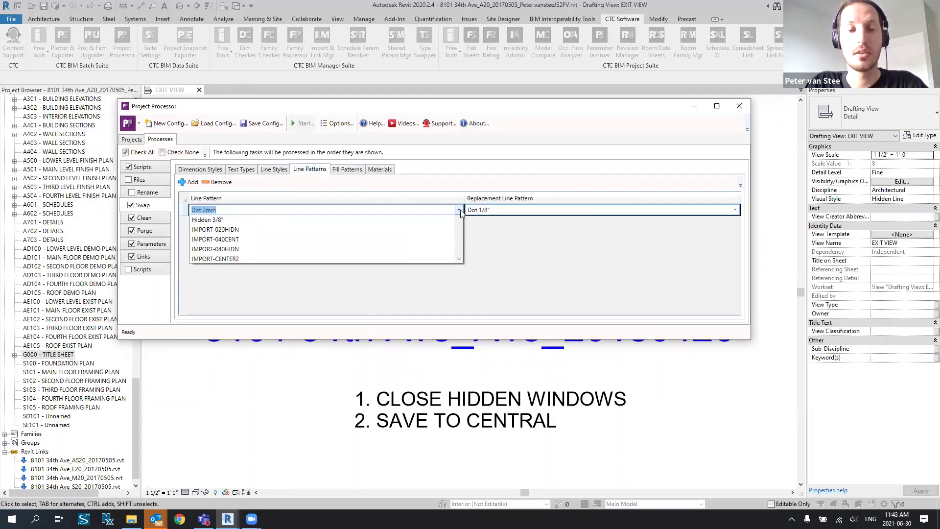
{"action": "left_click", "coordinate": [283, 208]}
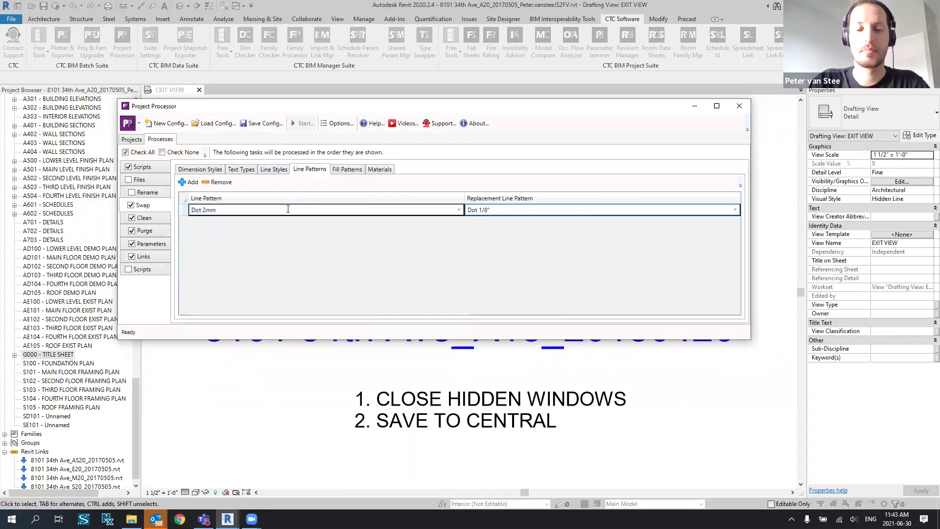
{"action": "key", "text": "BackSpace"}
{"action": "key", "text": "BackSpace"}
{"action": "key", "text": "BackSpace"}
{"action": "key", "text": "BackSpace"}
{"action": "key", "text": "BackSpace"}
{"action": "key", "text": "BackSpace"}
{"action": "type", "text": "IMPIRT"}
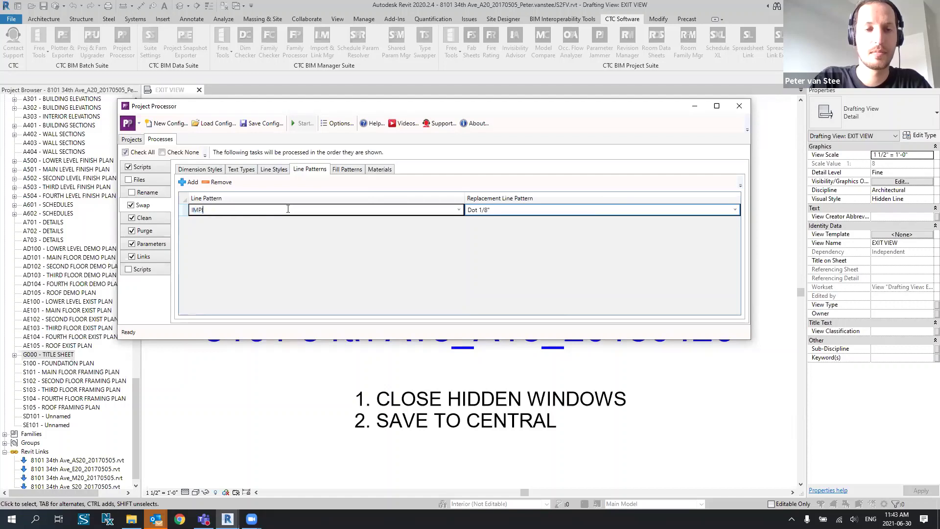
{"action": "key", "text": "BackSpace"}
{"action": "key", "text": "BackSpace"}
{"action": "key", "text": "BackSpace"}
{"action": "key", "text": "BackSpace"}
{"action": "type", "text": "PORT"}
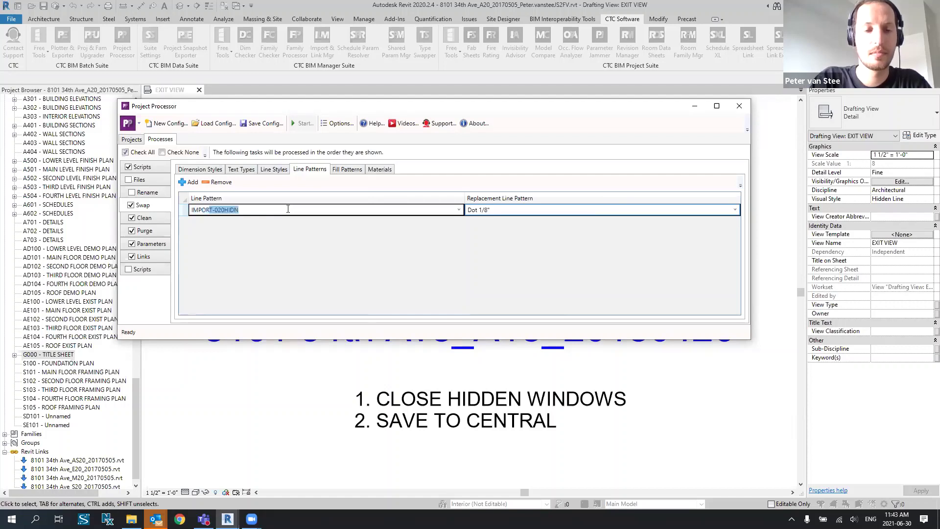
{"action": "type", "text": "*"}
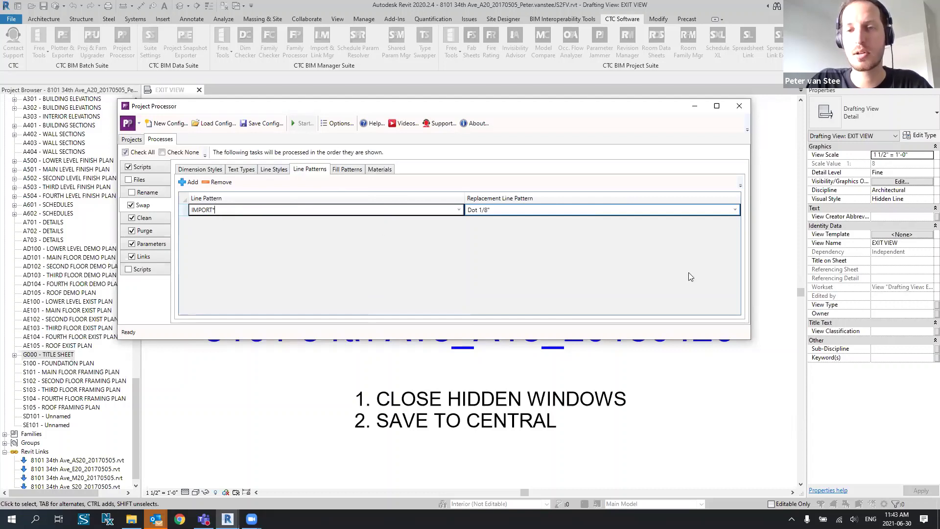
- Check the IMPORT line patterns available in the model and choose Overhead as the replacement line pattern
{"action": "left_click", "coordinate": [459, 210]}
{"action": "scroll", "coordinate": [215, 239], "scroll_direction": "down", "scroll_amount": 4}
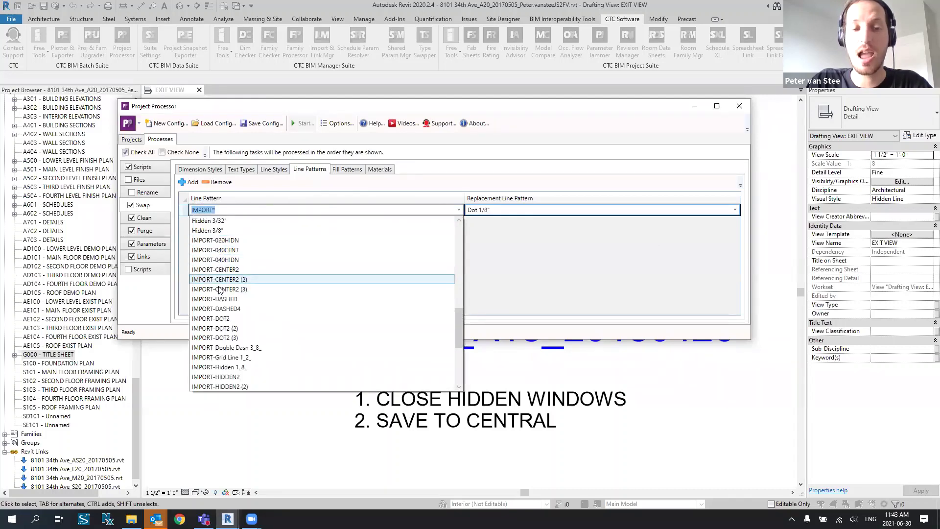
{"action": "scroll", "coordinate": [218, 338], "scroll_direction": "down", "scroll_amount": 2}
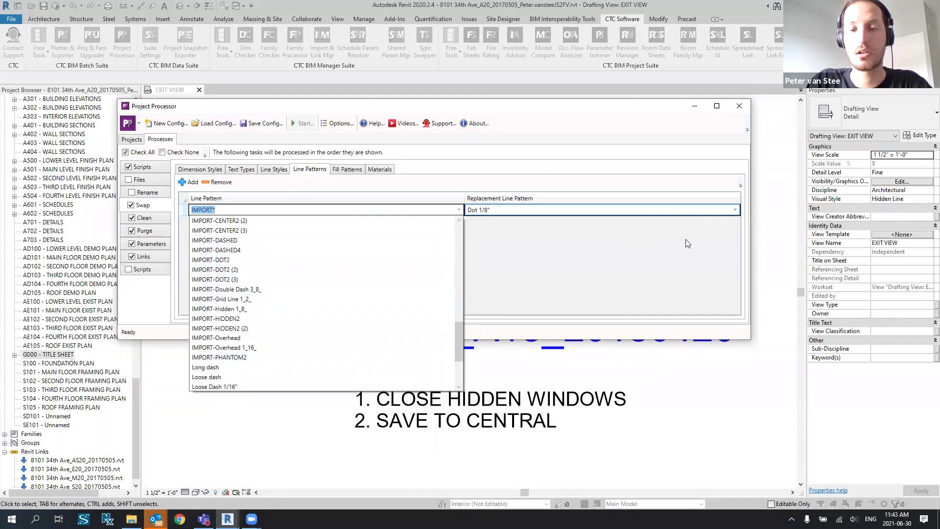
{"action": "left_click", "coordinate": [646, 243]}
{"action": "left_click", "coordinate": [734, 210]}
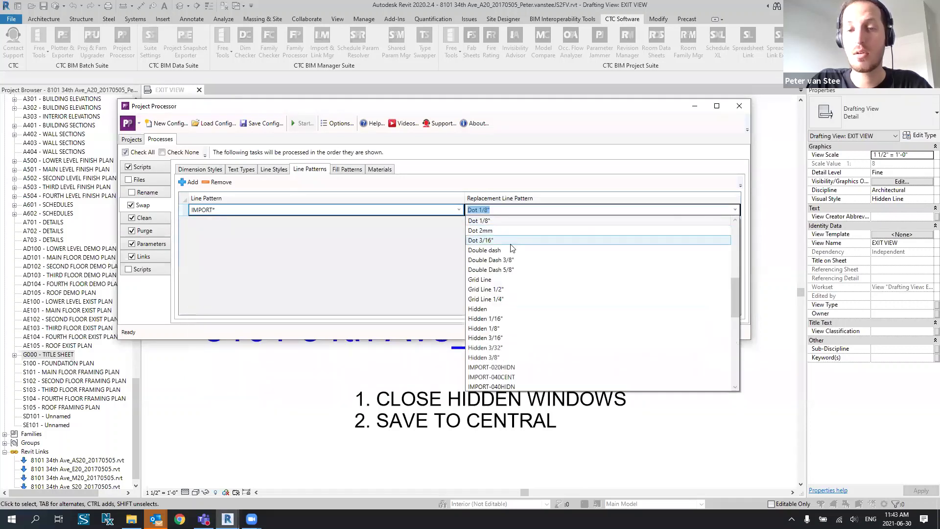
{"action": "scroll", "coordinate": [494, 337], "scroll_direction": "down", "scroll_amount": 7}
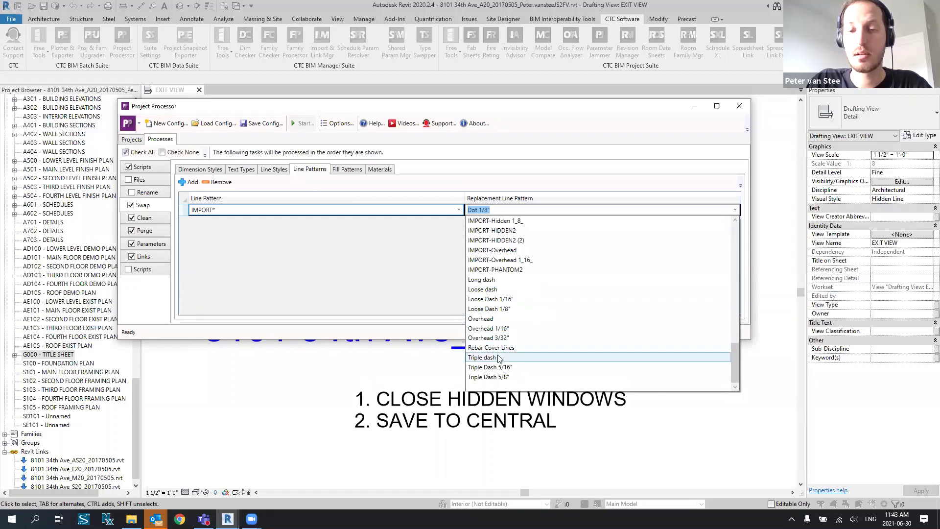
{"action": "left_click", "coordinate": [484, 318]}
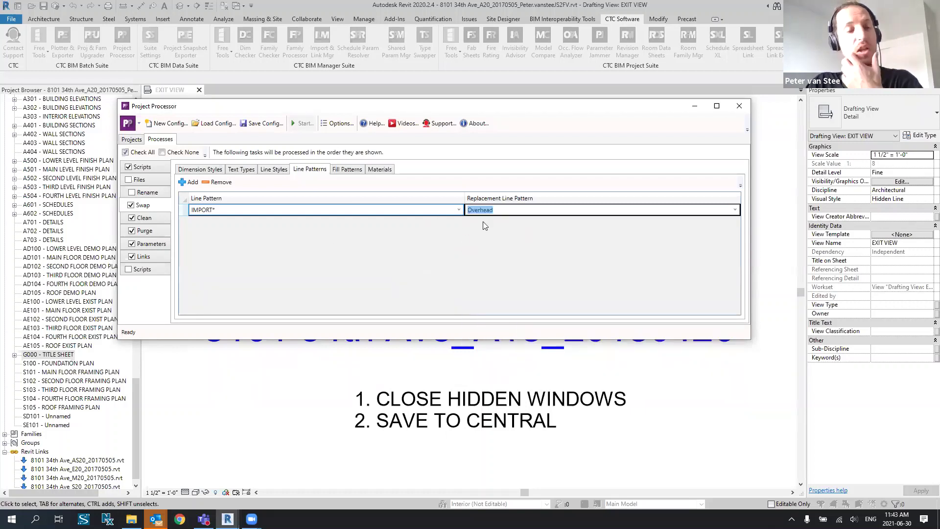
- Set the replacement line pattern for the IMPORT* swap rule to Hidden
{"action": "left_click", "coordinate": [734, 211]}
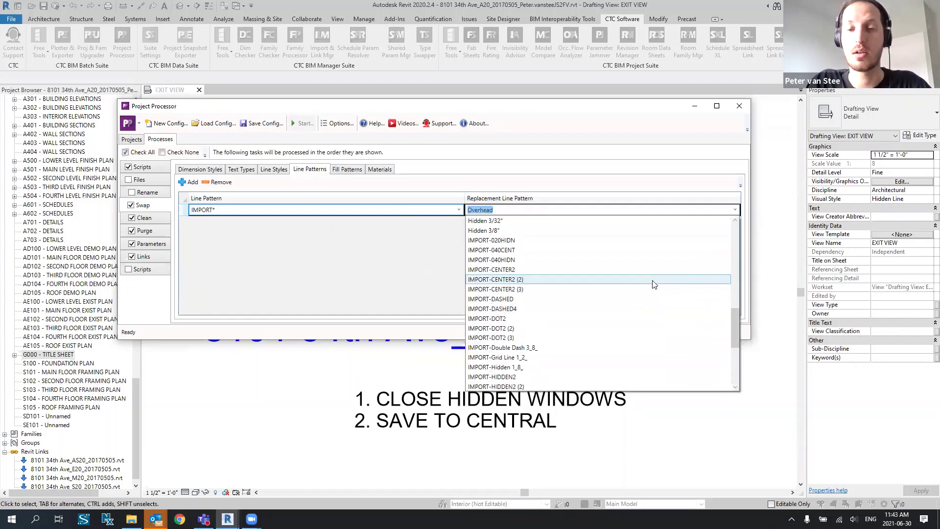
{"action": "scroll", "coordinate": [652, 281], "scroll_direction": "up", "scroll_amount": 10}
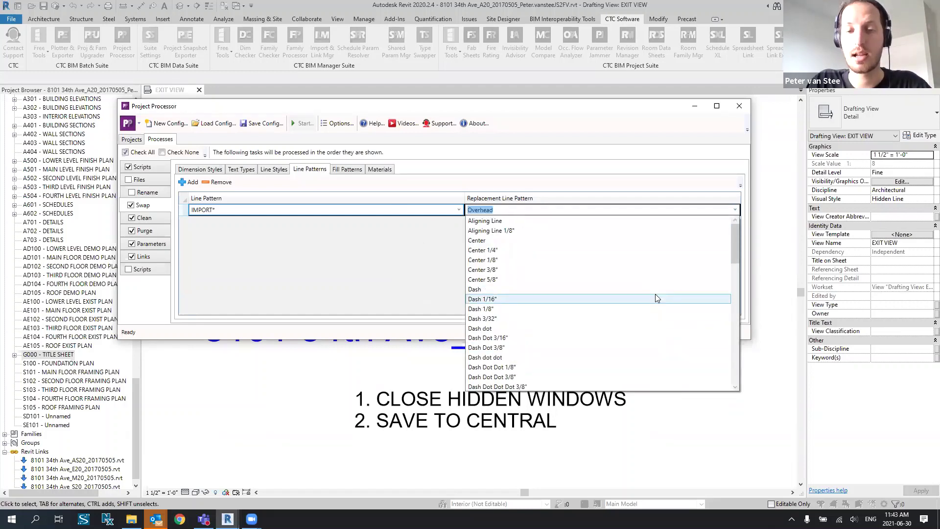
{"action": "scroll", "coordinate": [655, 294], "scroll_direction": "down", "scroll_amount": 7}
{"action": "scroll", "coordinate": [636, 294], "scroll_direction": "up", "scroll_amount": 1}
{"action": "scroll", "coordinate": [637, 294], "scroll_direction": "down", "scroll_amount": 2}
{"action": "left_click", "coordinate": [535, 330]}
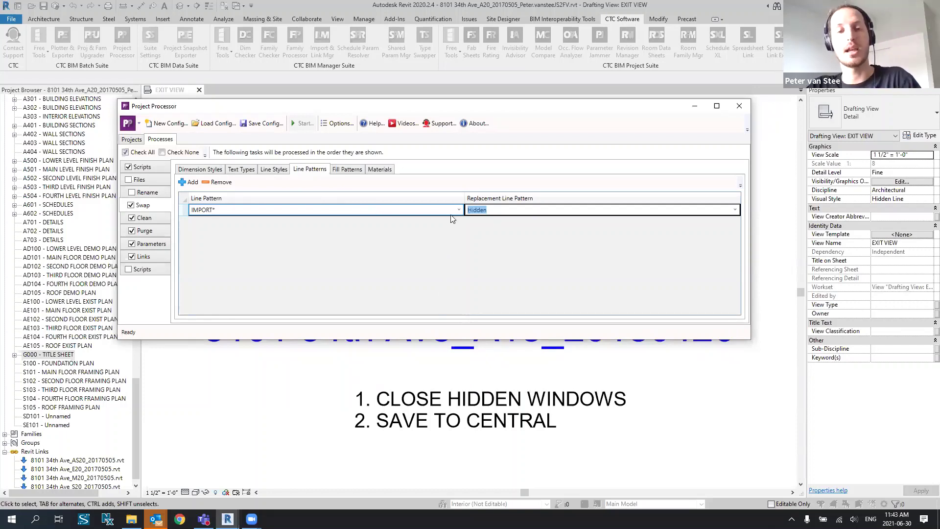
- Show the fill pattern and material swap rules, and exclude the Swap process from the run
{"action": "left_click", "coordinate": [355, 171]}
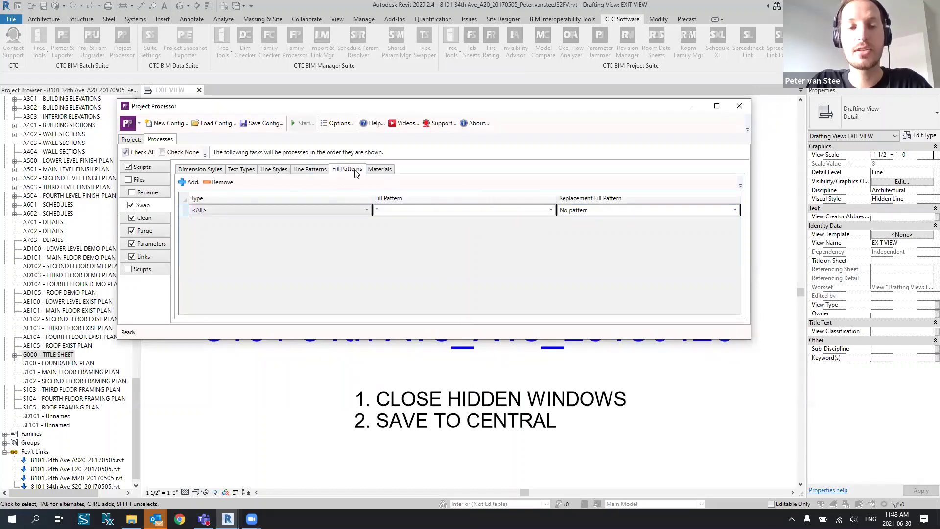
{"action": "left_click", "coordinate": [384, 171]}
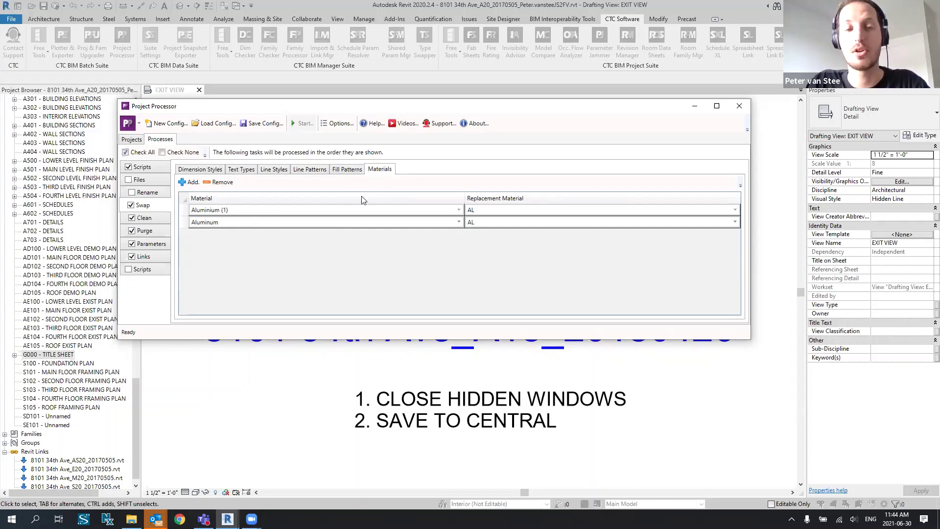
{"action": "left_click", "coordinate": [131, 205]}
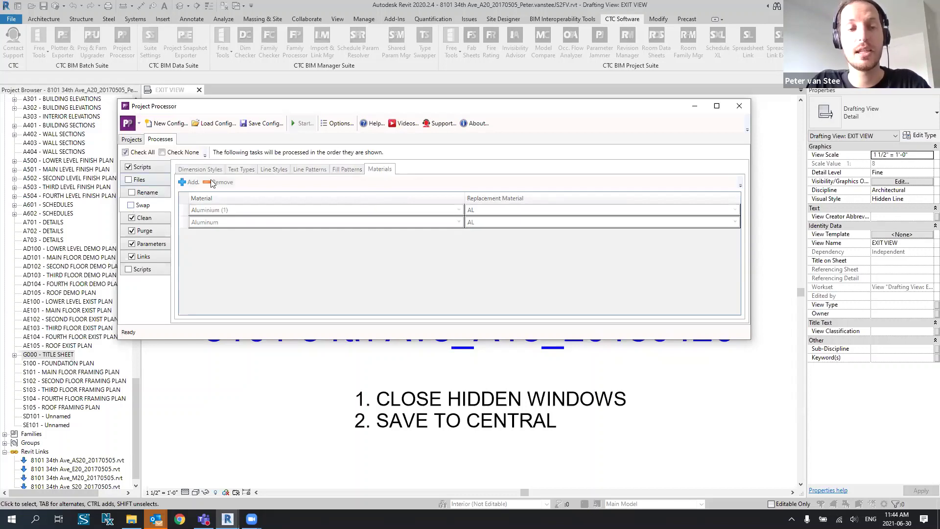
- Examine the Clean process's sheet rule, including its Used/Empty options, sheet number choices and Property field, keeping it on Empty
{"action": "left_click", "coordinate": [147, 220]}
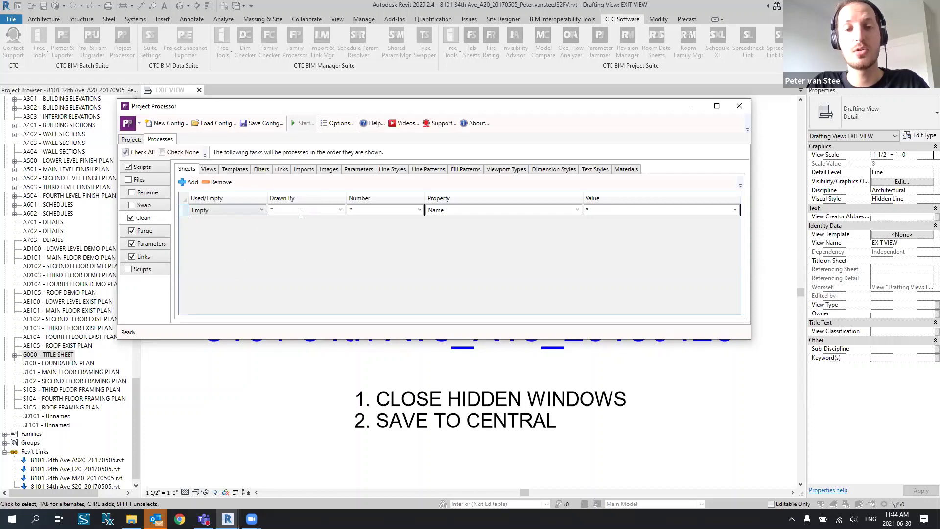
{"action": "left_click", "coordinate": [254, 210]}
{"action": "left_click", "coordinate": [206, 211]}
{"action": "left_click", "coordinate": [254, 211]}
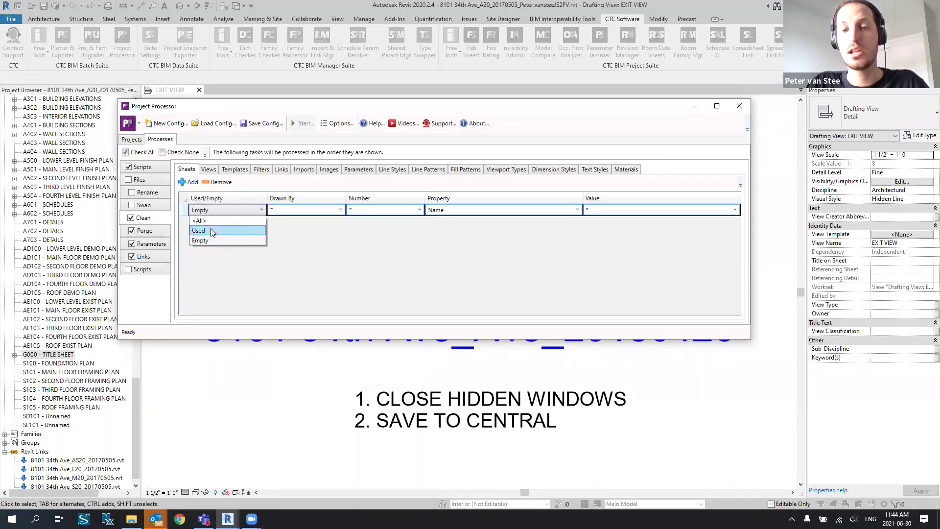
{"action": "left_click", "coordinate": [211, 240]}
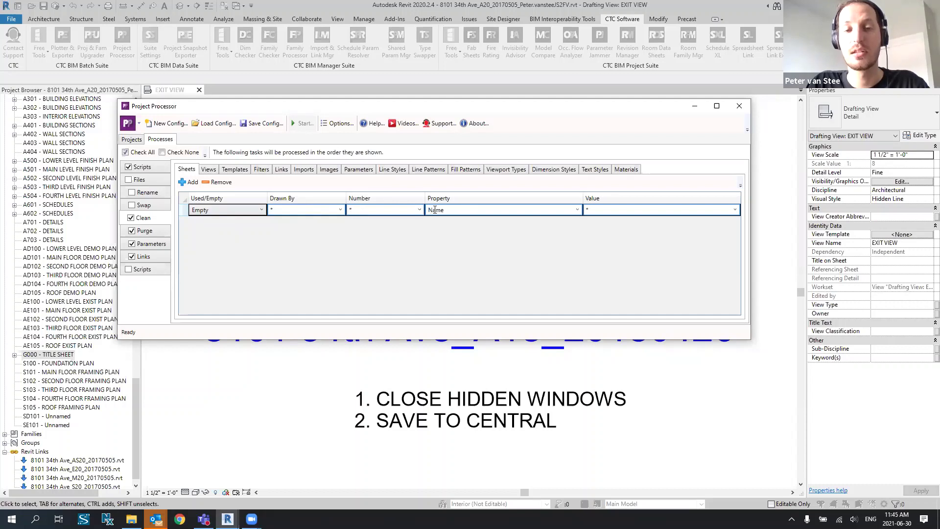
{"action": "left_click", "coordinate": [419, 210]}
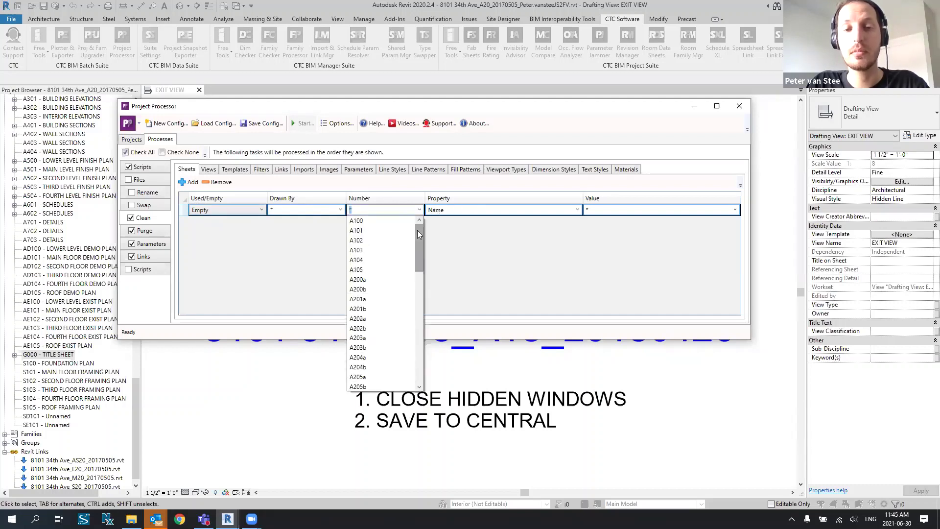
{"action": "scroll", "coordinate": [417, 348], "scroll_direction": "up", "scroll_amount": 5}
{"action": "left_click", "coordinate": [455, 223]}
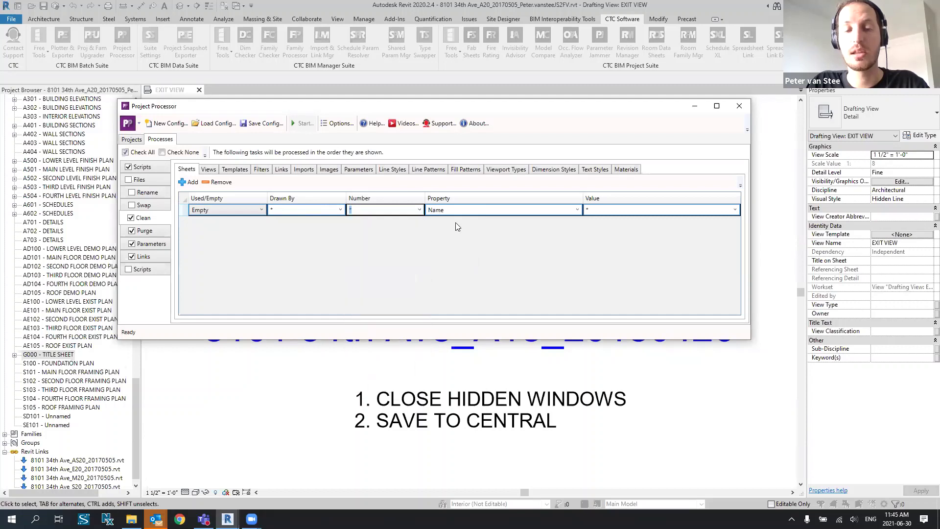
{"action": "left_click", "coordinate": [484, 211]}
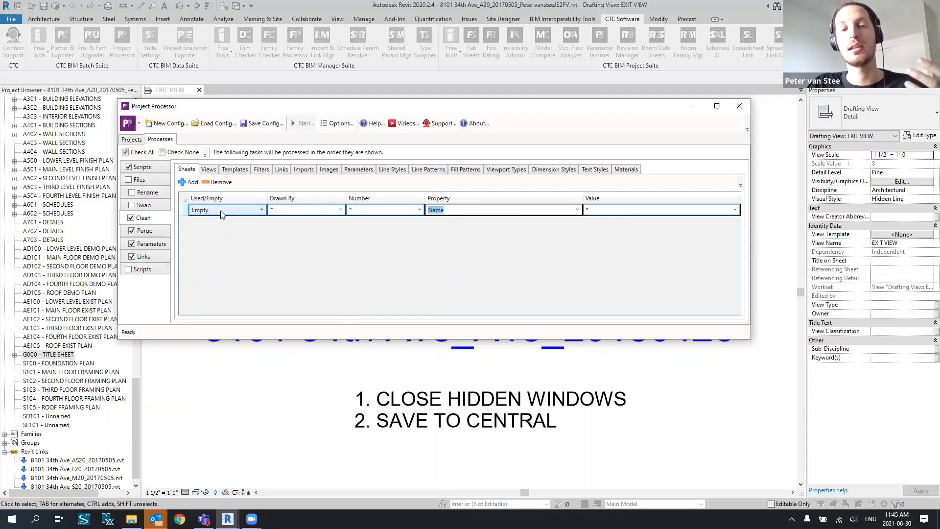
- Compare the sheet and view clean rules and review the Dependency options of both view rules
{"action": "left_click", "coordinate": [209, 169]}
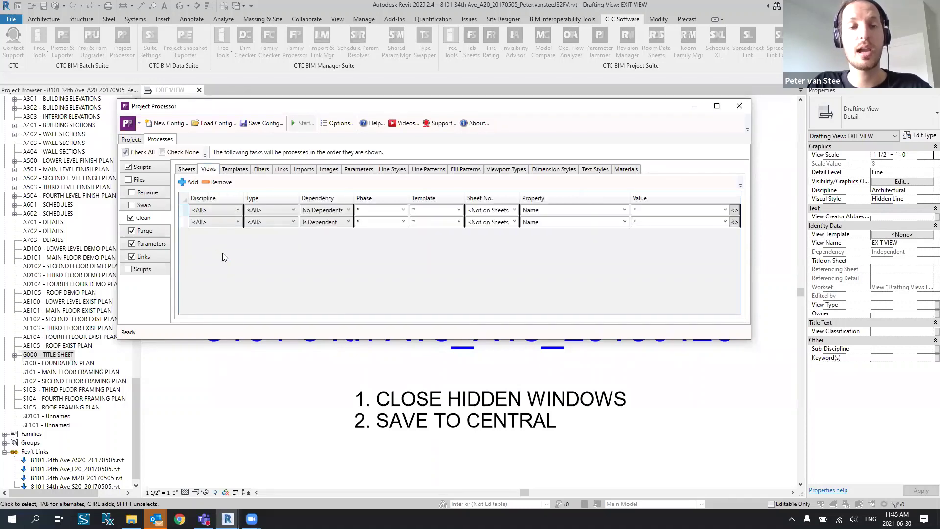
{"action": "left_click", "coordinate": [189, 170]}
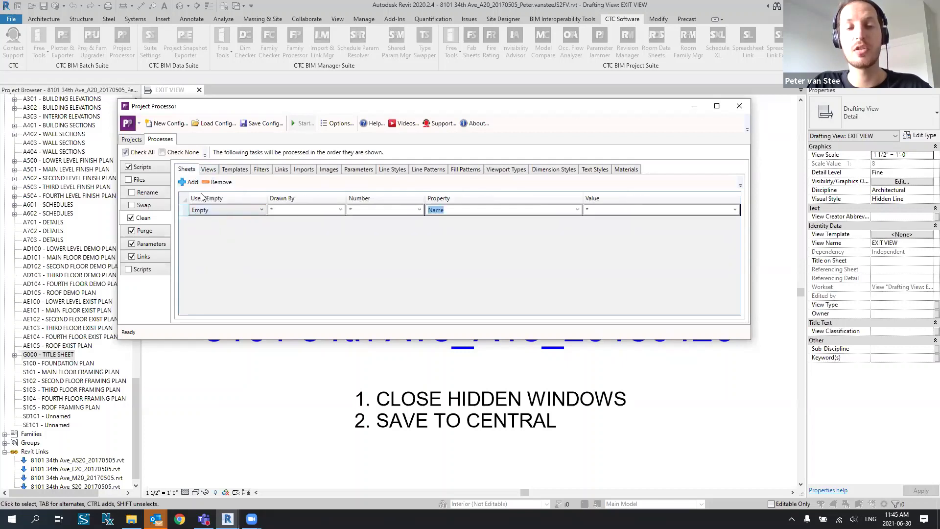
{"action": "left_click", "coordinate": [209, 169]}
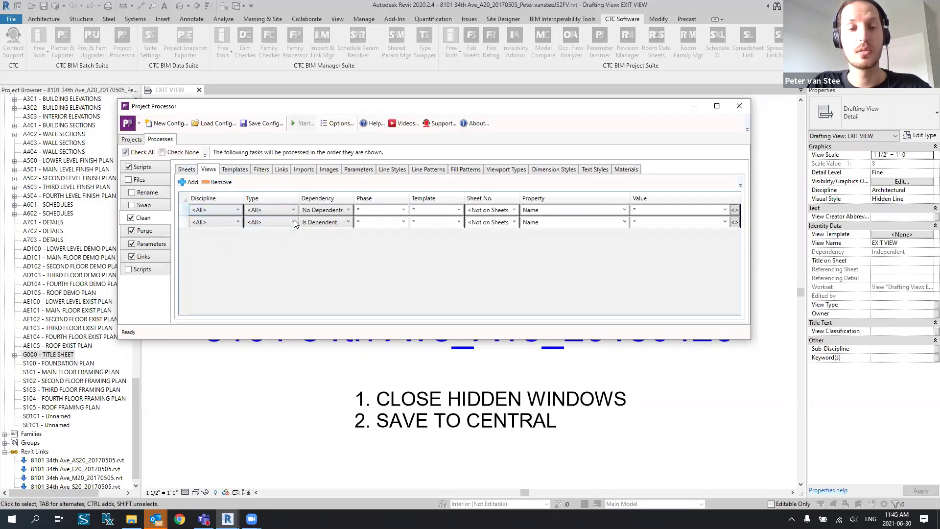
{"action": "left_click", "coordinate": [349, 210]}
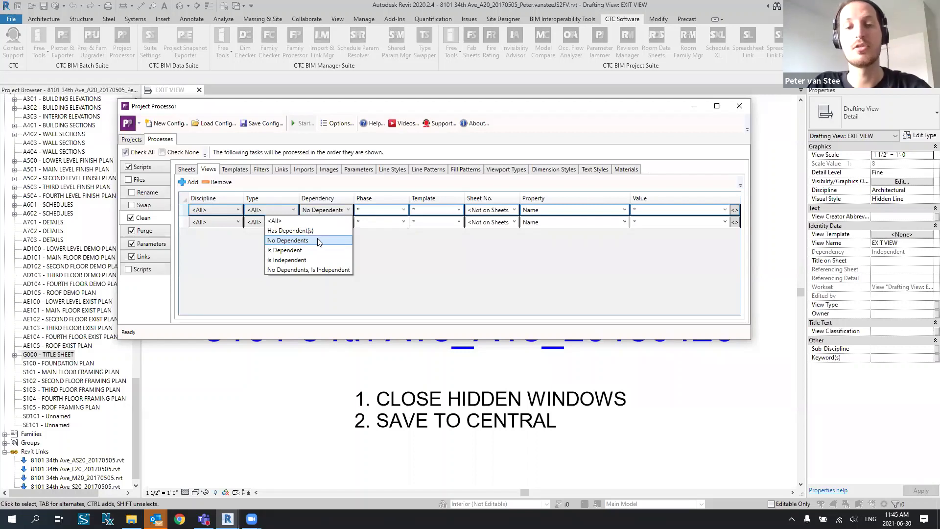
{"action": "left_click", "coordinate": [349, 210]}
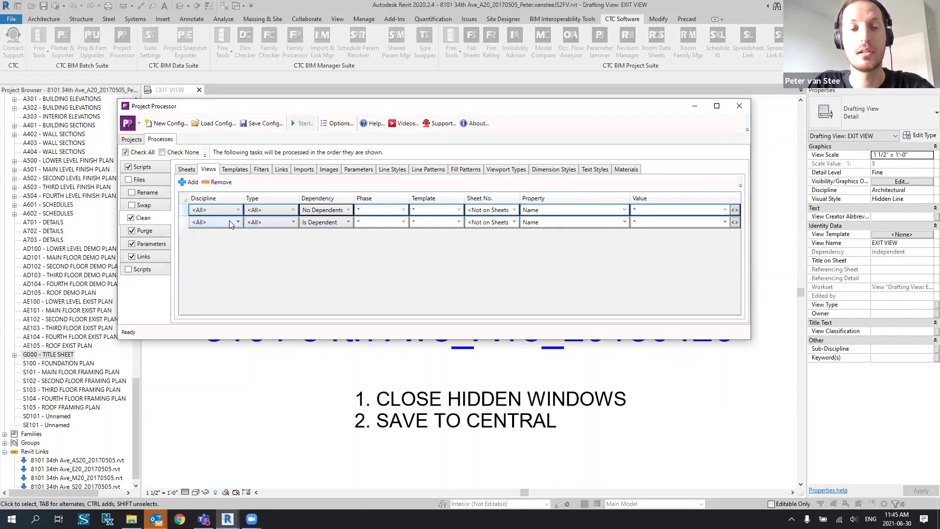
{"action": "left_click", "coordinate": [348, 222]}
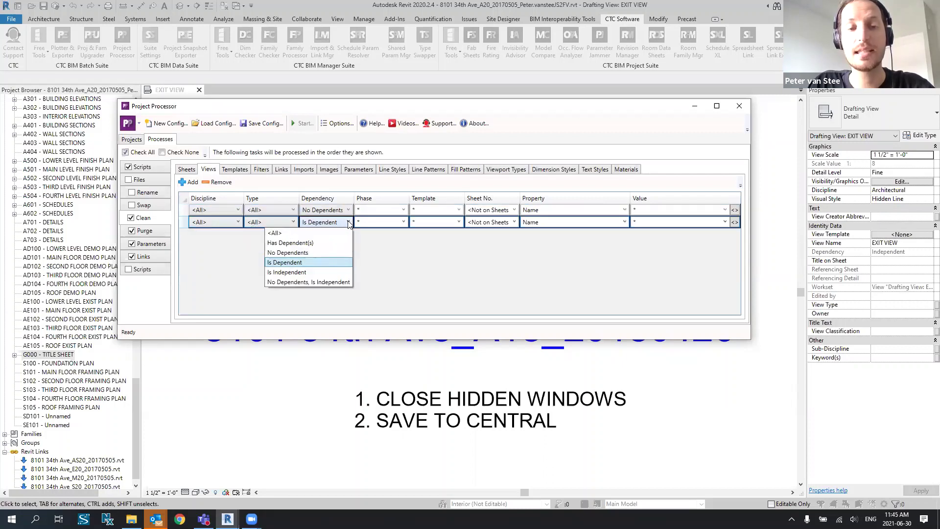
{"action": "left_click", "coordinate": [385, 270]}
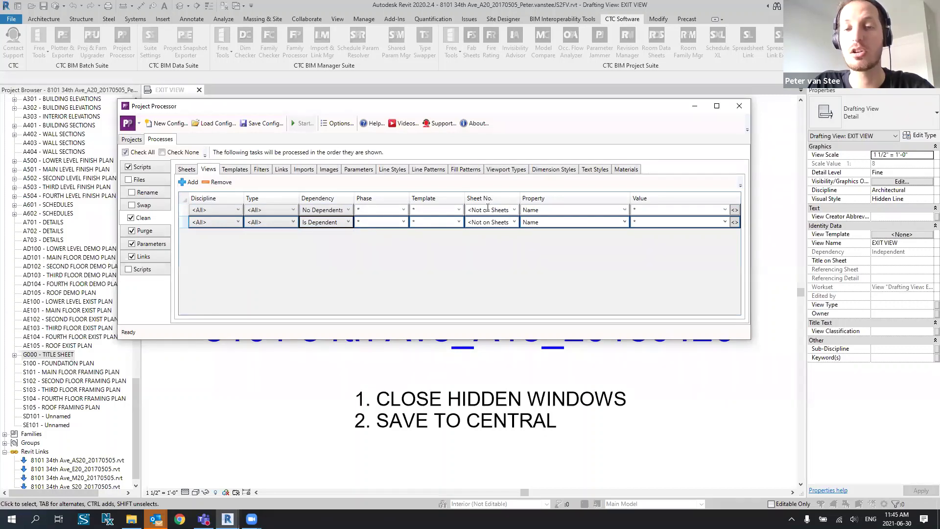
- Review the Sheet No. criteria of both view clean rules and show the view template clean rule
{"action": "left_click", "coordinate": [487, 220]}
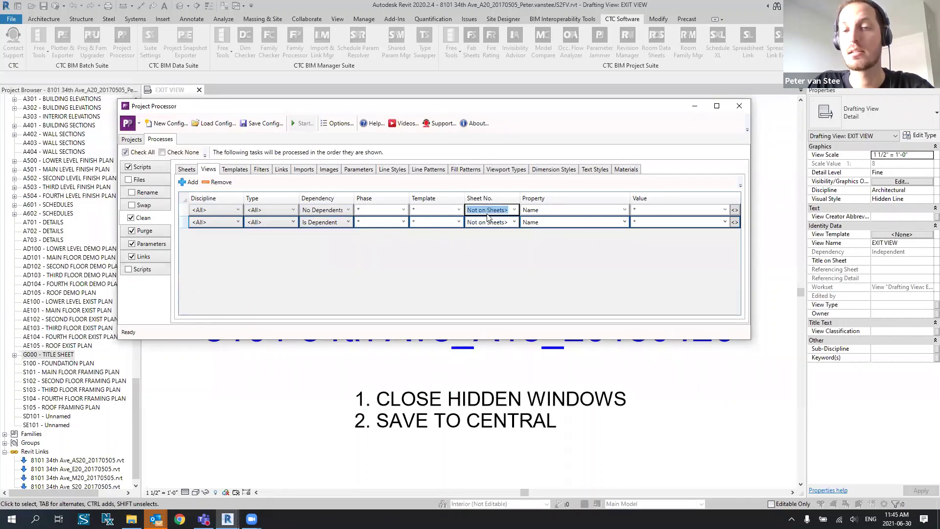
{"action": "left_click", "coordinate": [485, 222]}
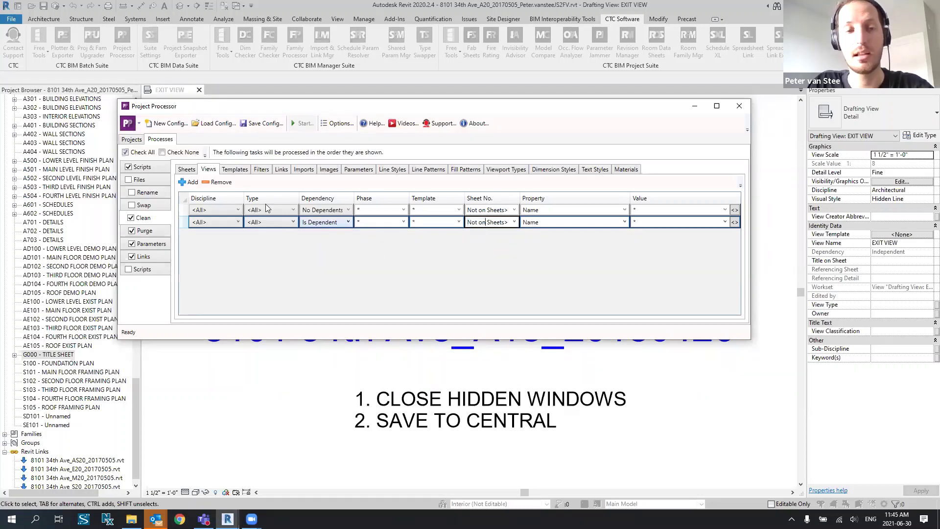
{"action": "left_click", "coordinate": [515, 221]}
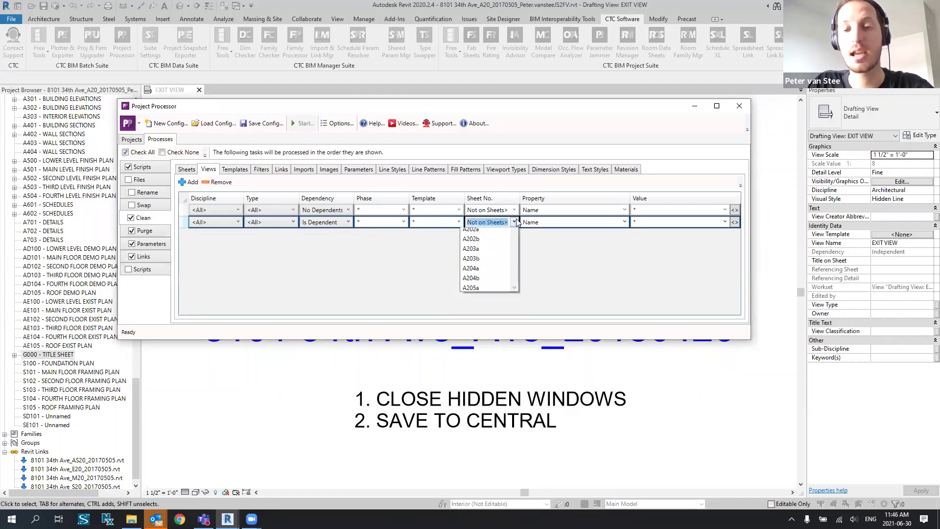
{"action": "mouse_move", "coordinate": [515, 240]}
{"action": "left_mouse_down"}
{"action": "mouse_move", "coordinate": [515, 373]}
{"action": "mouse_move", "coordinate": [514, 242]}
{"action": "left_mouse_up"}
{"action": "left_click", "coordinate": [514, 222]}
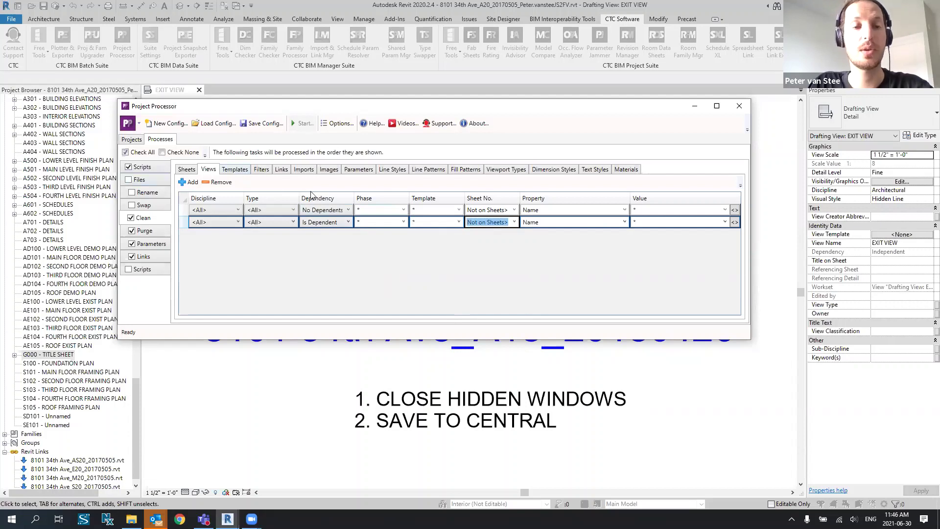
{"action": "left_click", "coordinate": [231, 172]}
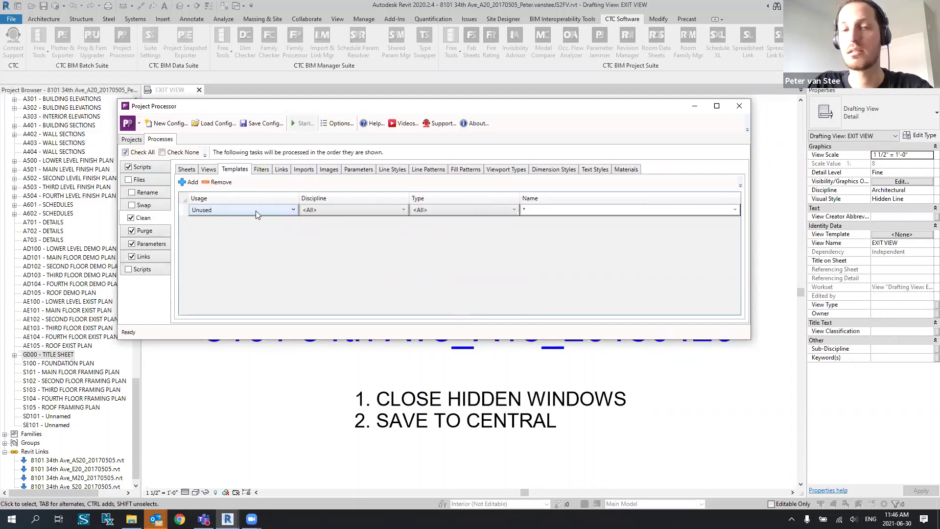
- Show the Clean process's rules for filters, links and imports
{"action": "left_click", "coordinate": [262, 170]}
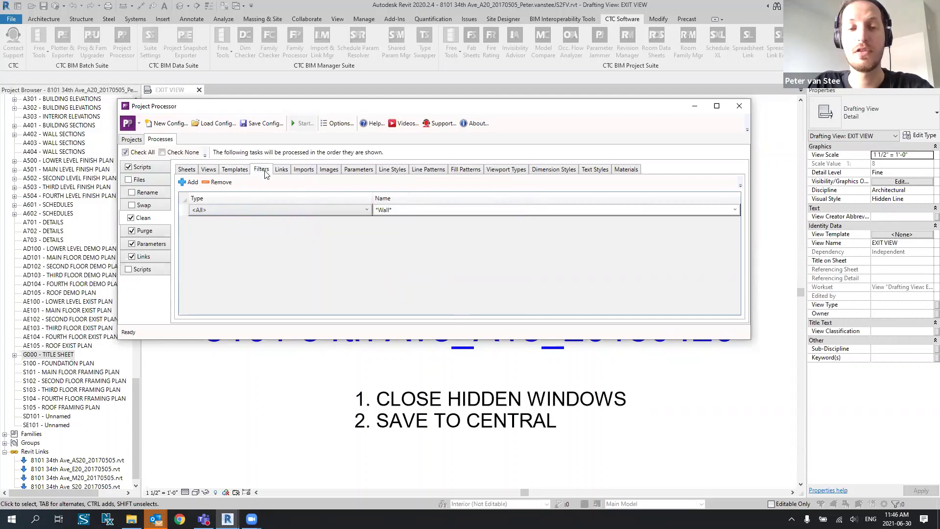
{"action": "left_click", "coordinate": [282, 172]}
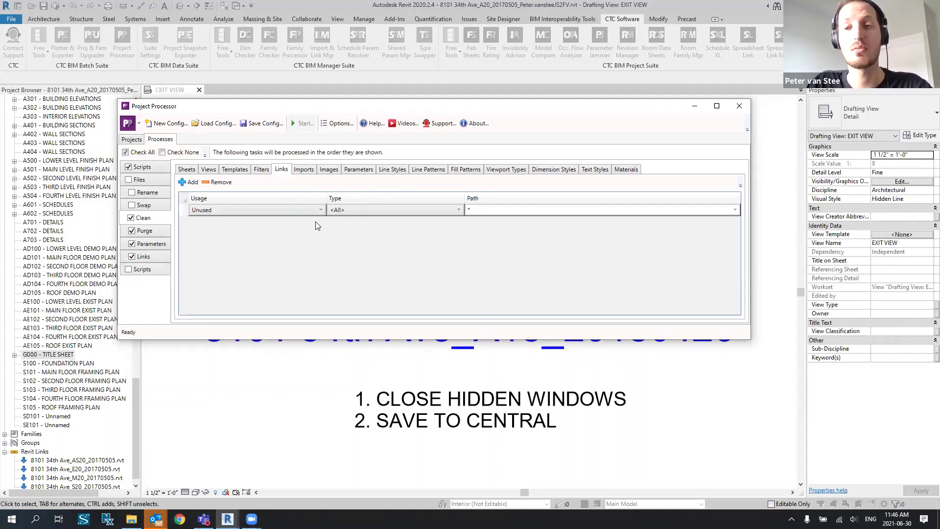
{"action": "left_click", "coordinate": [302, 170]}
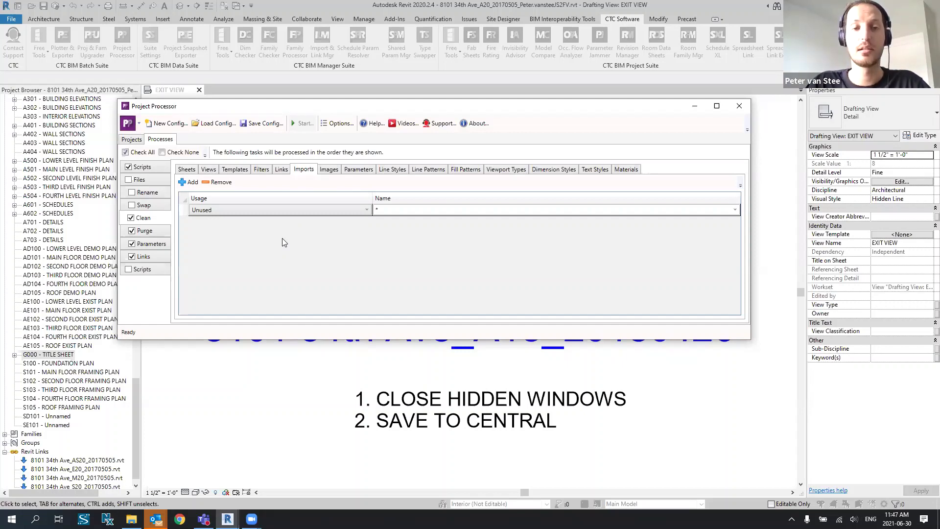
- Review the import clean rule's Used and Unused options and its DWG name choices, keeping it on Unused for any name
{"action": "left_click", "coordinate": [328, 216]}
{"action": "left_click", "coordinate": [325, 238]}
{"action": "left_click", "coordinate": [735, 210]}
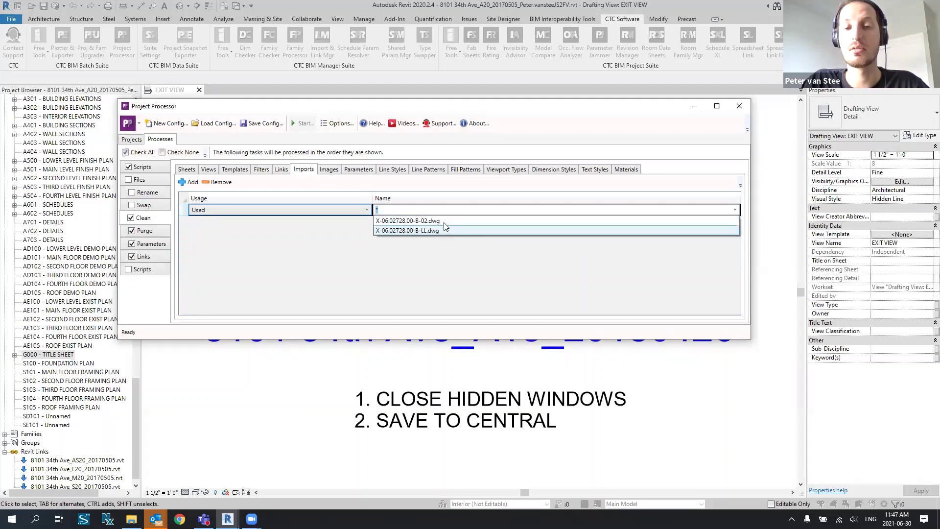
{"action": "left_click", "coordinate": [416, 269]}
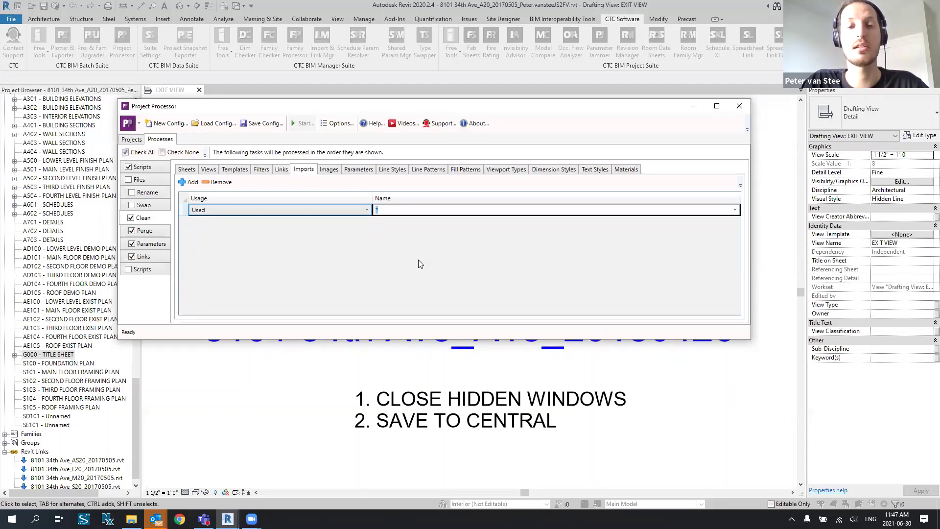
{"action": "left_click", "coordinate": [364, 210]}
{"action": "left_click", "coordinate": [279, 228]}
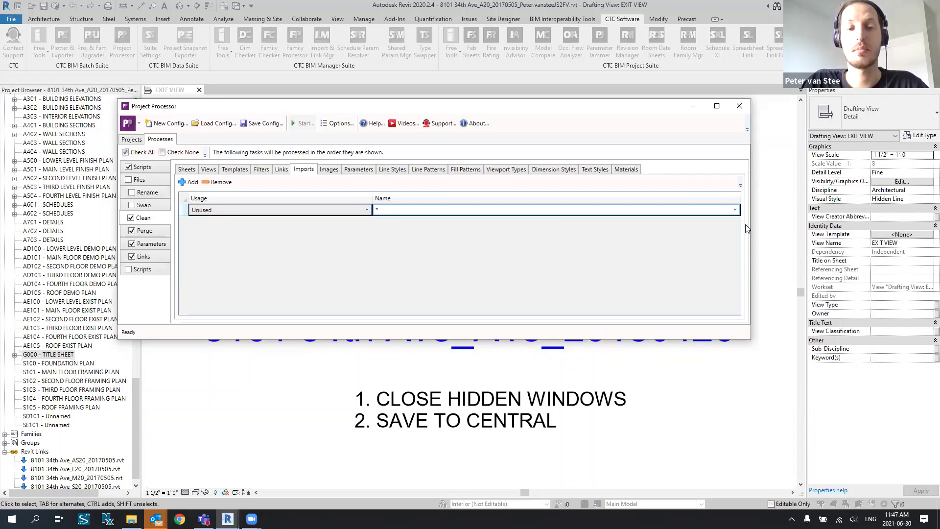
{"action": "left_click", "coordinate": [734, 210]}
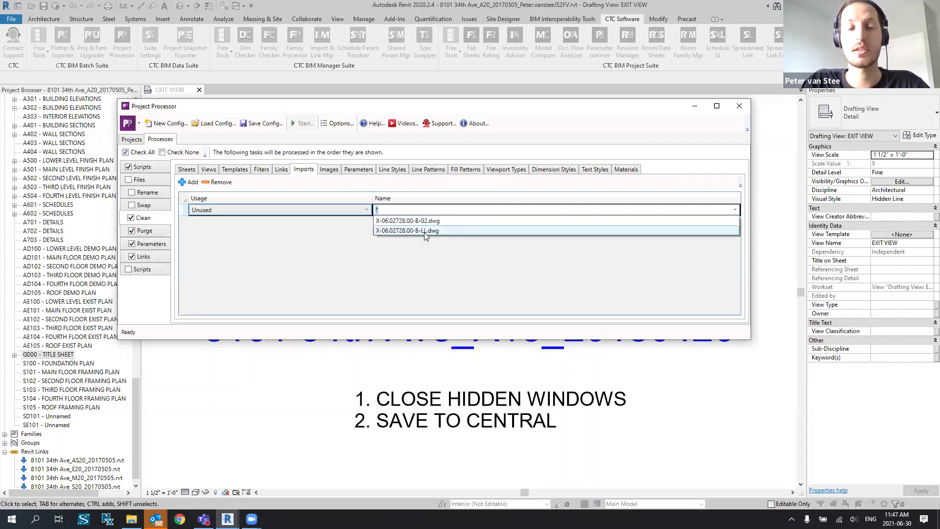
{"action": "left_click", "coordinate": [313, 240]}
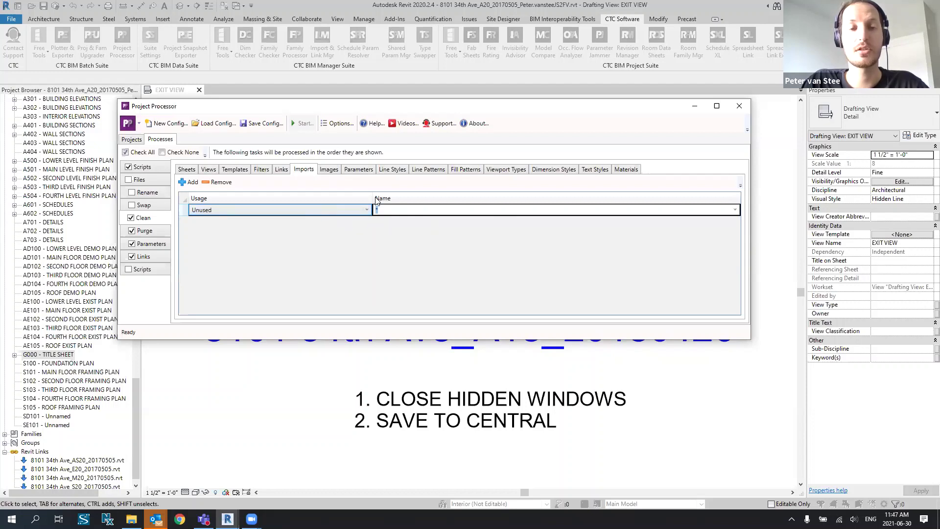
- Show the clean rules for images, parameters, line styles, line patterns, fill patterns and viewport types
{"action": "left_click", "coordinate": [338, 172]}
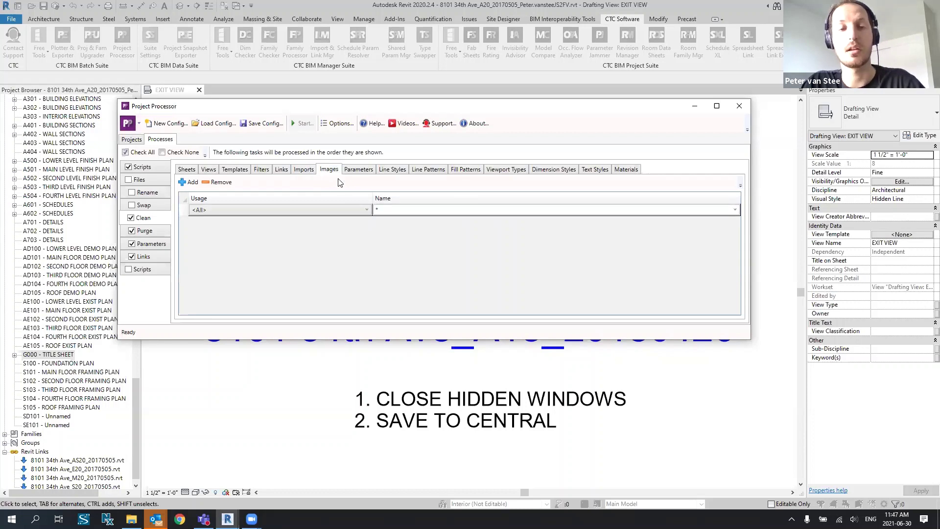
{"action": "left_click", "coordinate": [359, 171]}
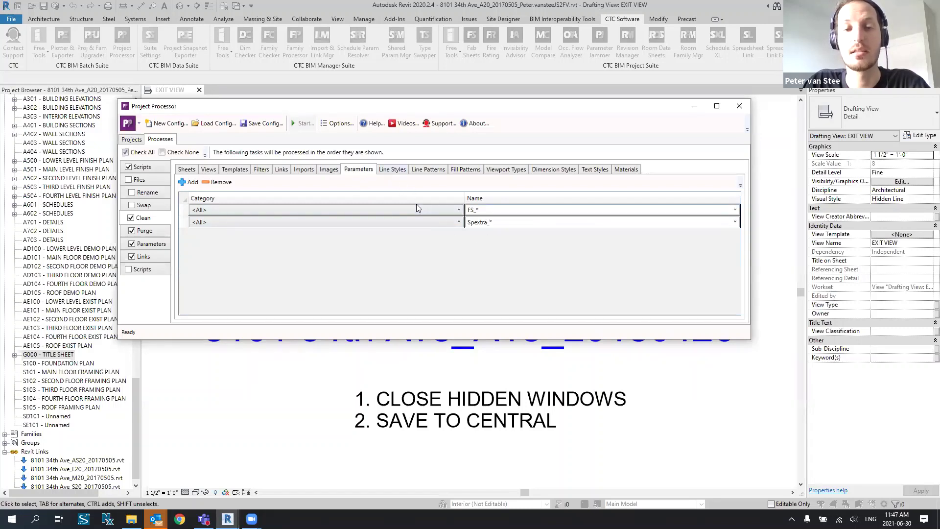
{"action": "left_click", "coordinate": [394, 171]}
{"action": "left_click", "coordinate": [425, 170]}
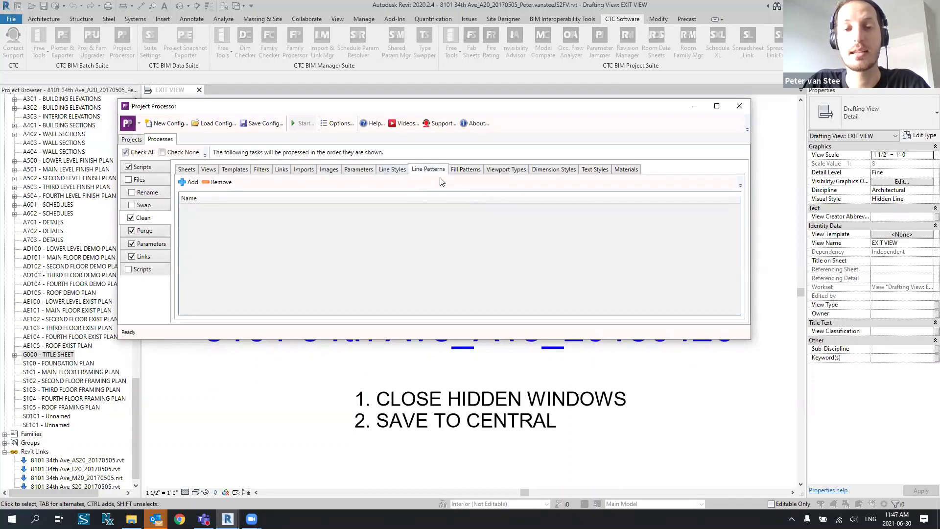
{"action": "left_click", "coordinate": [467, 170]}
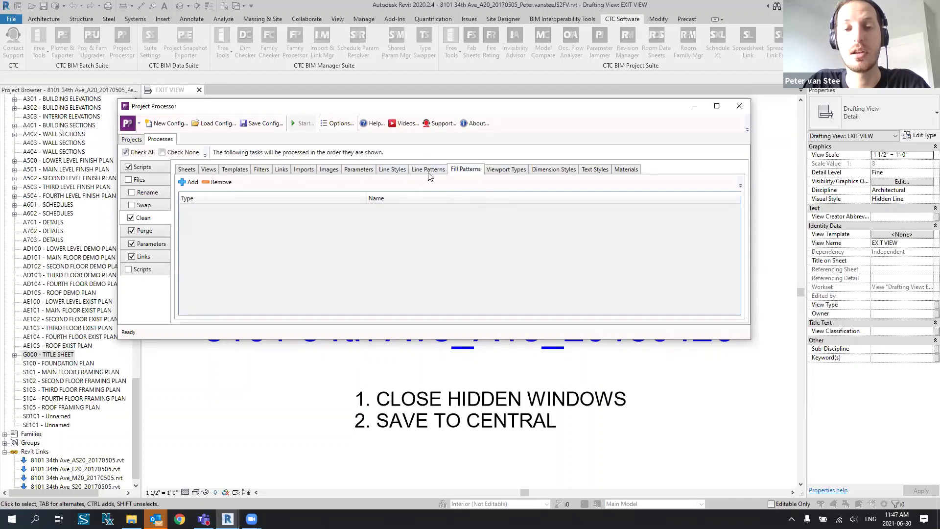
{"action": "left_click", "coordinate": [502, 171]}
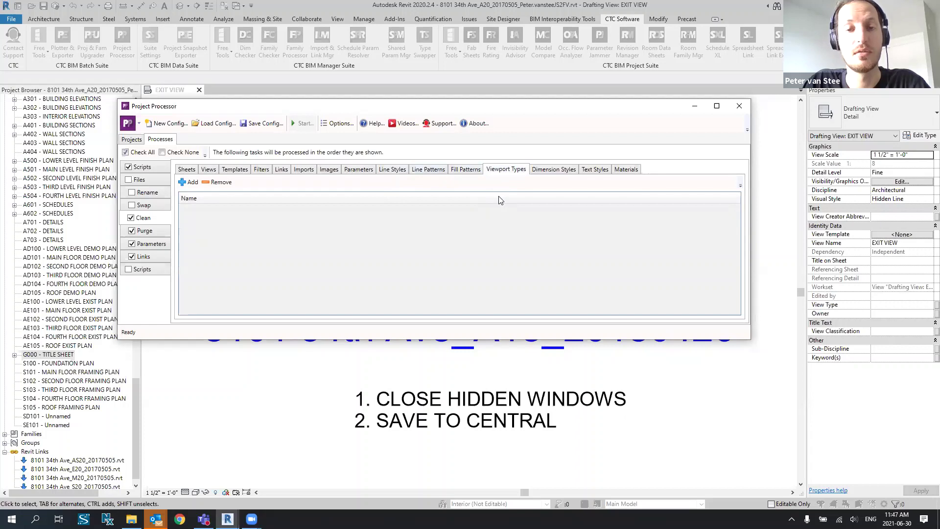
- Add a clean rule for dimension styles
{"action": "left_click", "coordinate": [554, 170]}
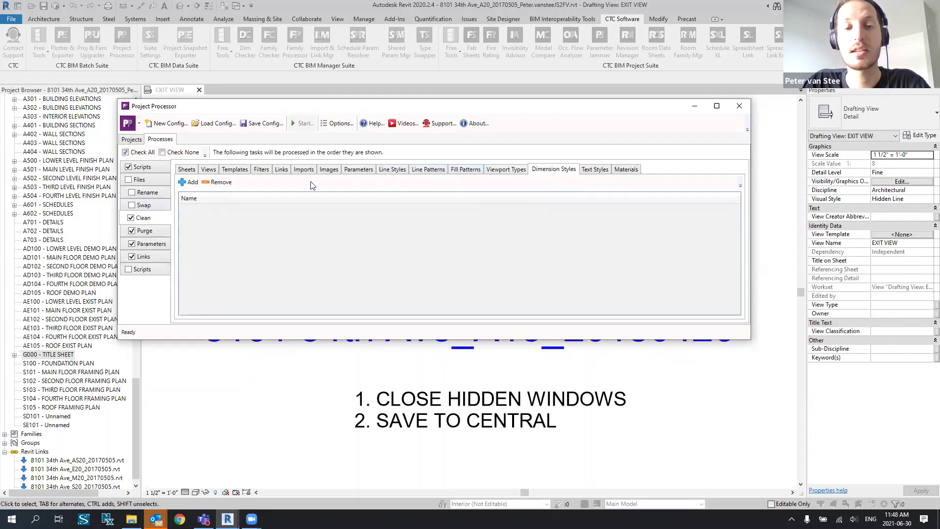
{"action": "left_click", "coordinate": [189, 181]}
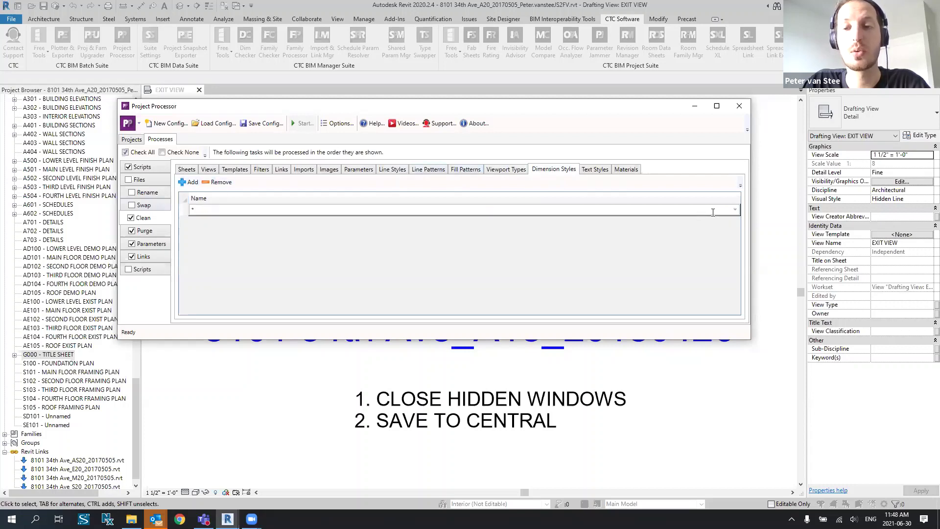
- Include the Swap process in the run and show its dimension style swap rule
{"action": "left_click", "coordinate": [130, 207]}
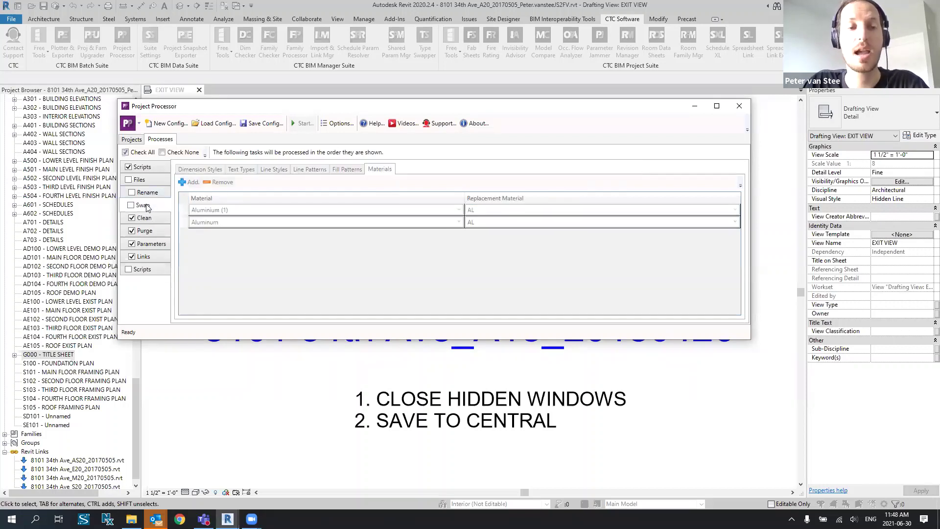
{"action": "left_click", "coordinate": [130, 205]}
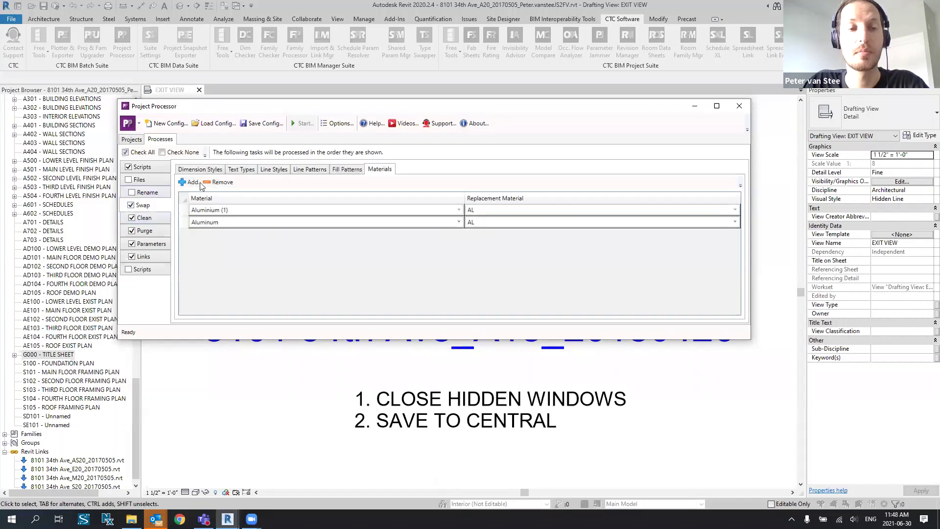
{"action": "left_click", "coordinate": [201, 169]}
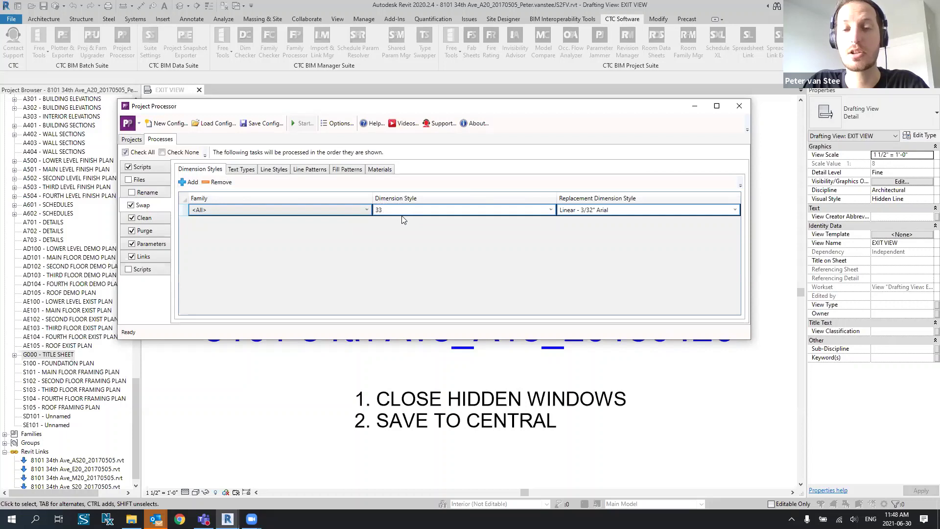
- Set the Clean process's dimension style rule to target the style 33
{"action": "left_click", "coordinate": [158, 216]}
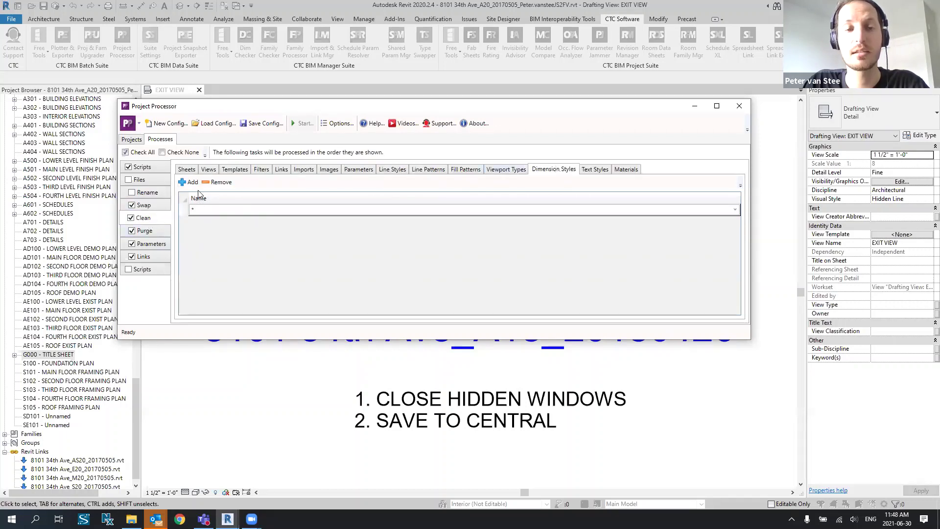
{"action": "left_click", "coordinate": [734, 210]}
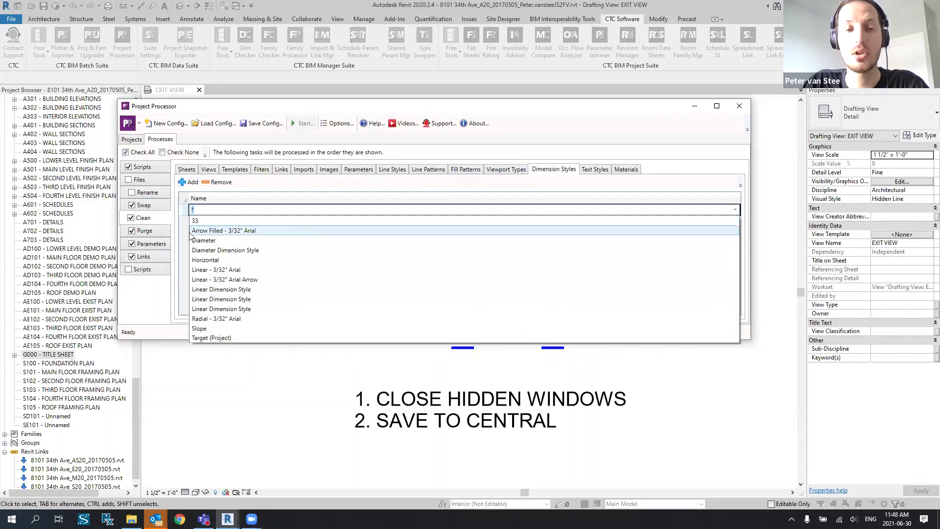
{"action": "left_click", "coordinate": [220, 249]}
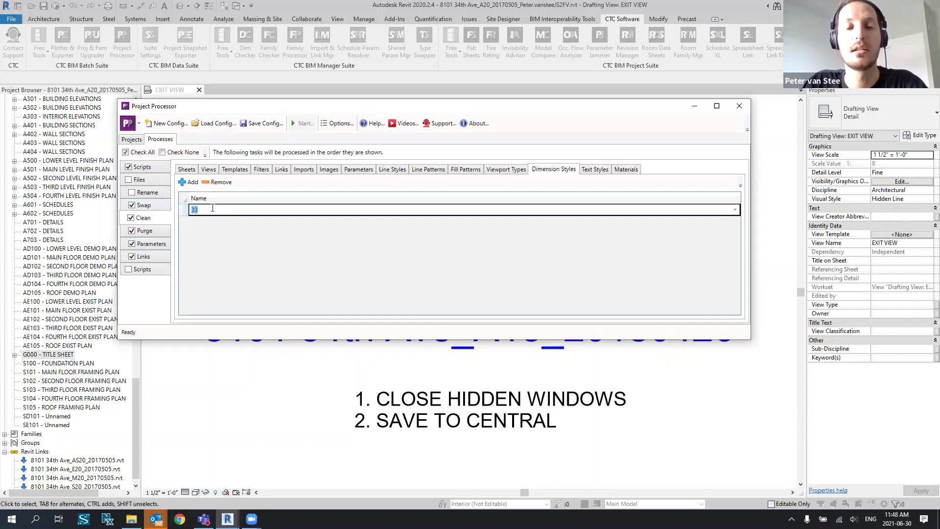
{"action": "left_click", "coordinate": [233, 206]}
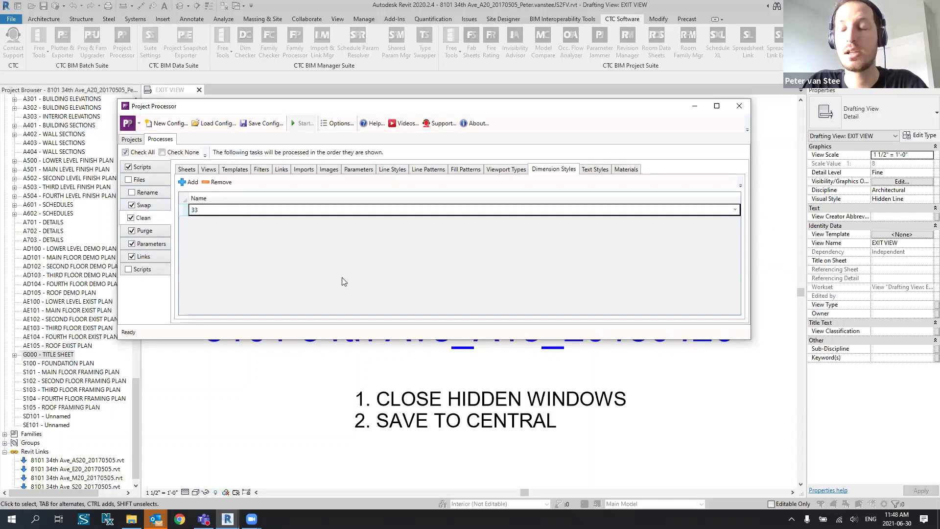
- Add a text style clean rule for (Default Project Text) 3/32" Arial Narrow and show the material clean rules
{"action": "left_click", "coordinate": [599, 170]}
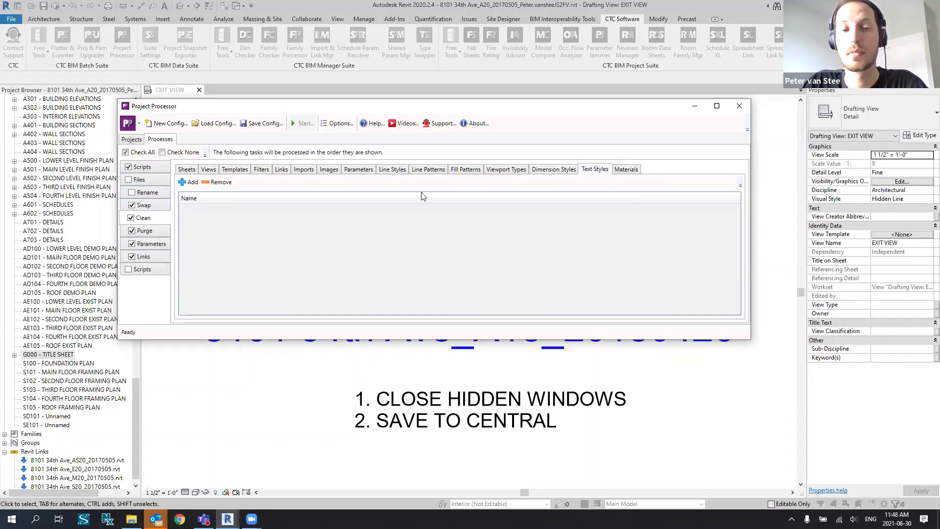
{"action": "left_click", "coordinate": [182, 183]}
{"action": "left_click", "coordinate": [734, 209]}
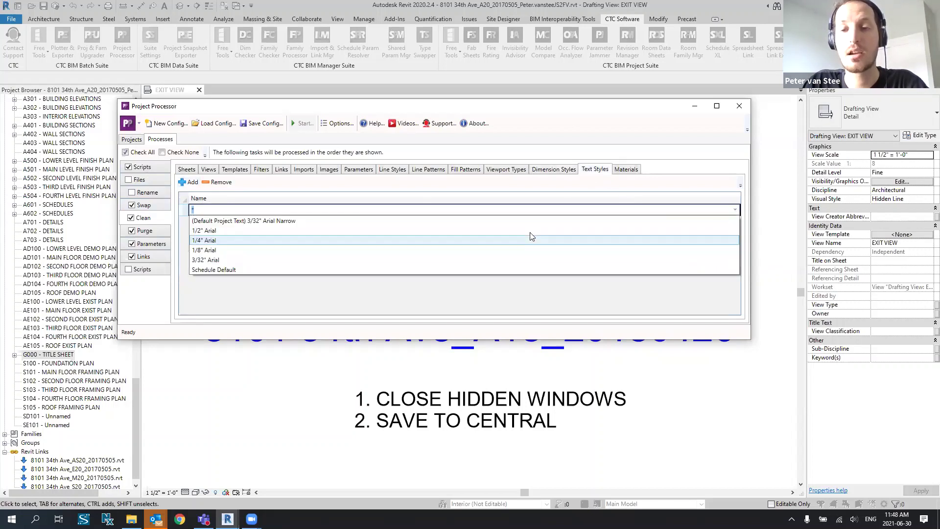
{"action": "left_click", "coordinate": [271, 221]}
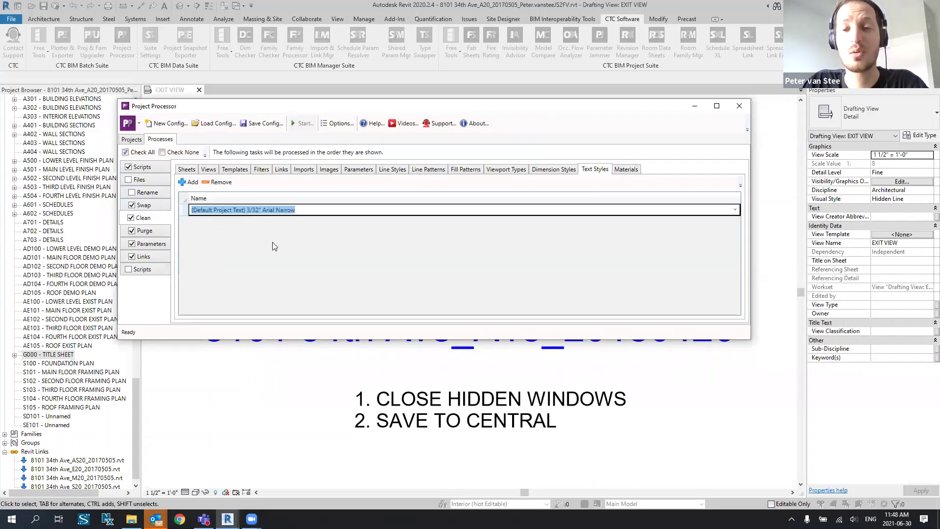
{"action": "left_click", "coordinate": [737, 211]}
{"action": "left_click", "coordinate": [694, 206]}
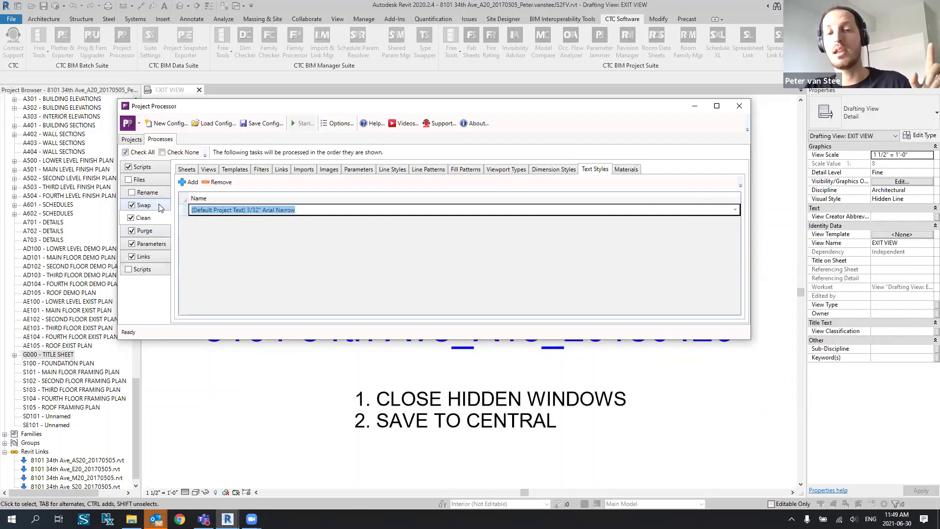
{"action": "left_click", "coordinate": [634, 170]}
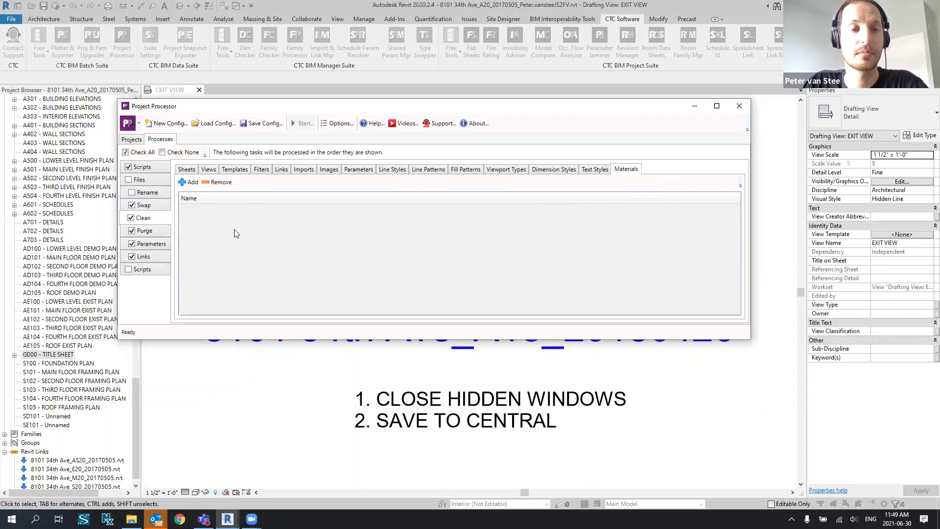
- Go through the Purge process's categories, toggling them individually and leaving every category included
{"action": "left_click", "coordinate": [160, 230]}
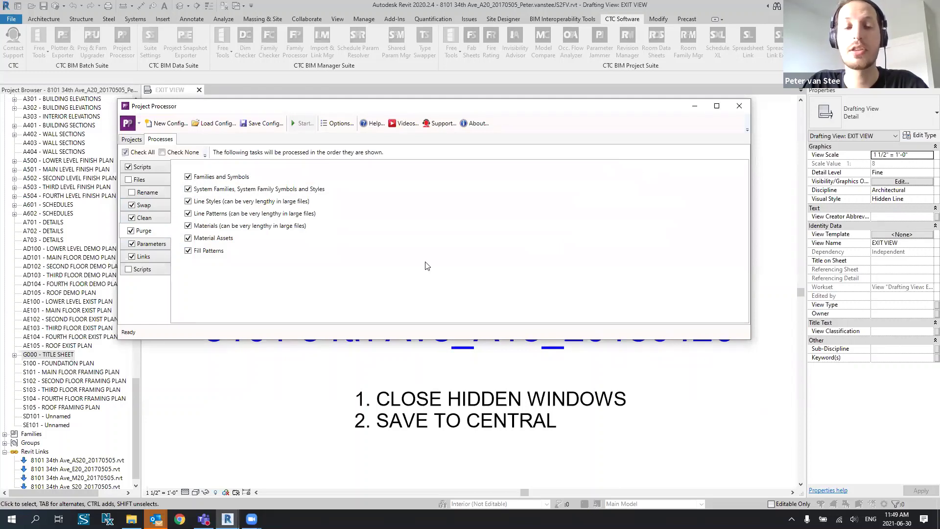
{"action": "left_click", "coordinate": [399, 228]}
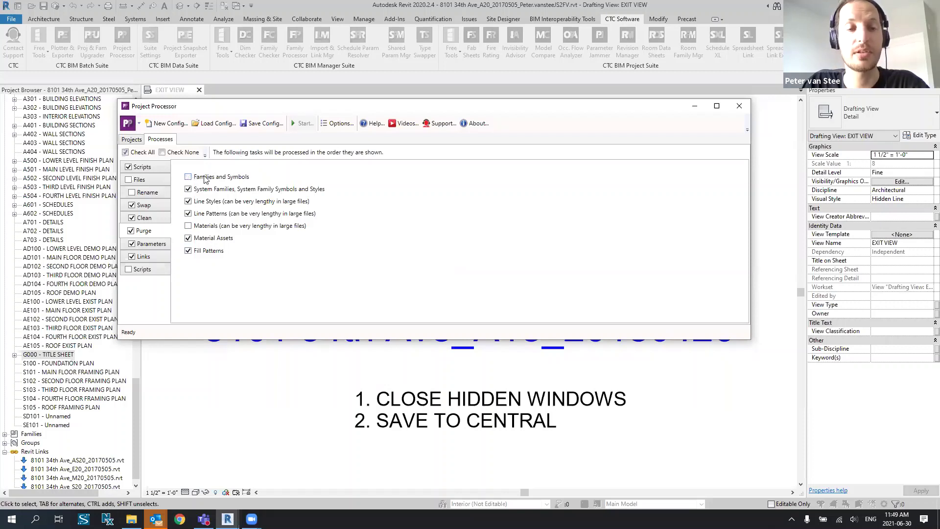
{"action": "left_click", "coordinate": [208, 190]}
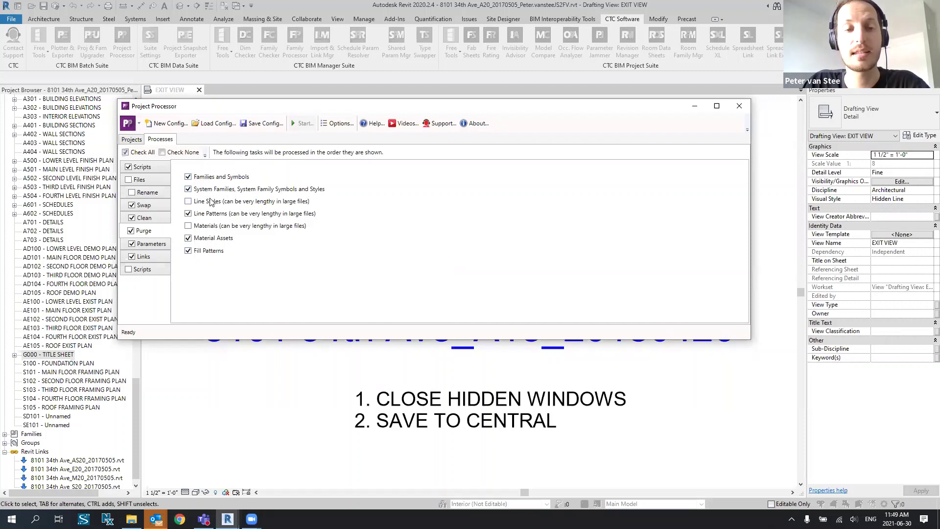
{"action": "left_click", "coordinate": [204, 227]}
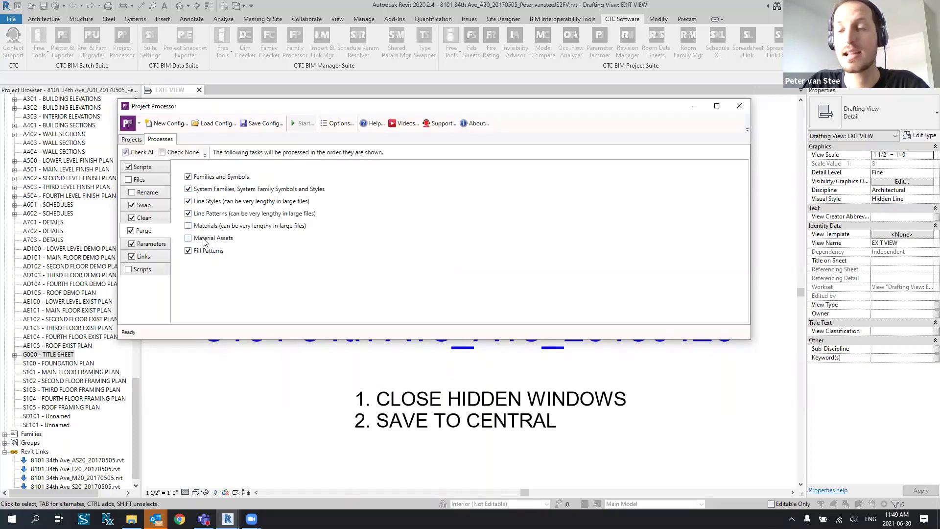
{"action": "left_click", "coordinate": [204, 239]}
{"action": "left_click", "coordinate": [205, 252]}
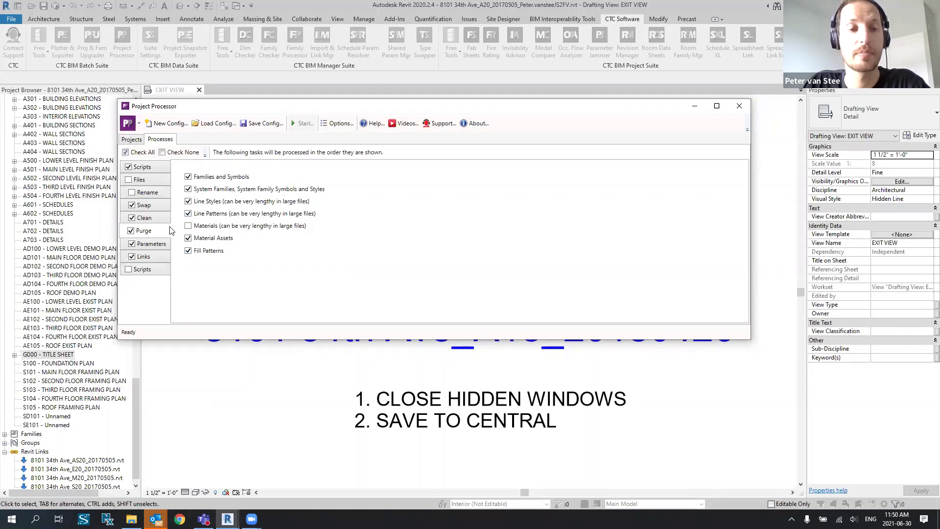
{"action": "left_click", "coordinate": [210, 226]}
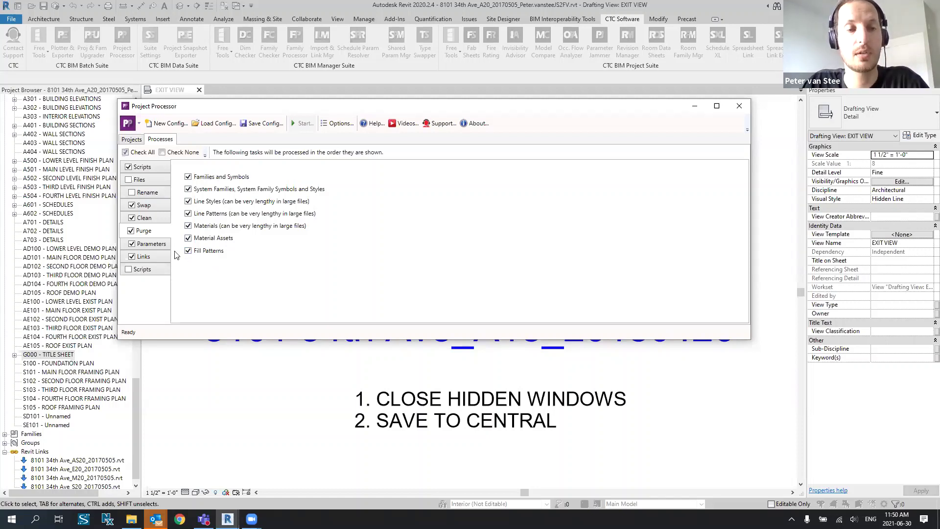
- Show the Parameters process's shared parameter rules and select the Panel Finish (Material) parameter
{"action": "left_click", "coordinate": [158, 248]}
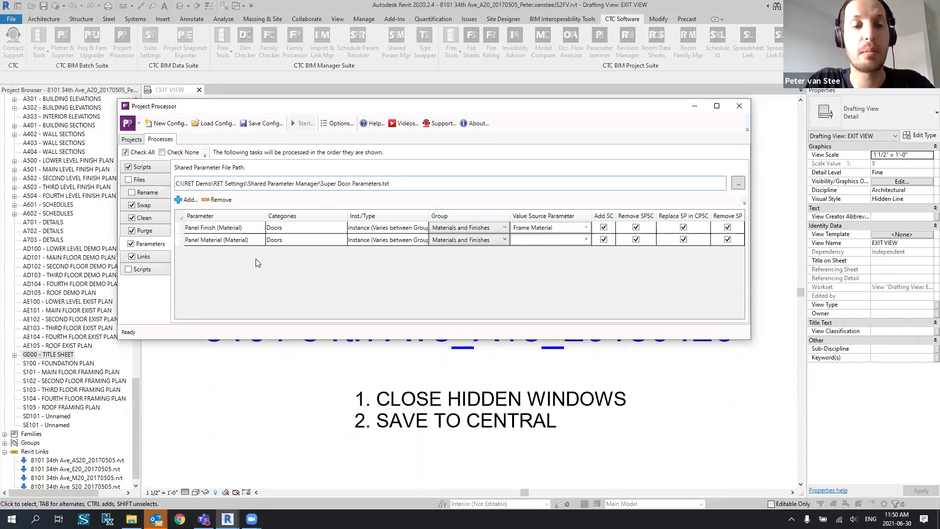
{"action": "left_click", "coordinate": [243, 230]}
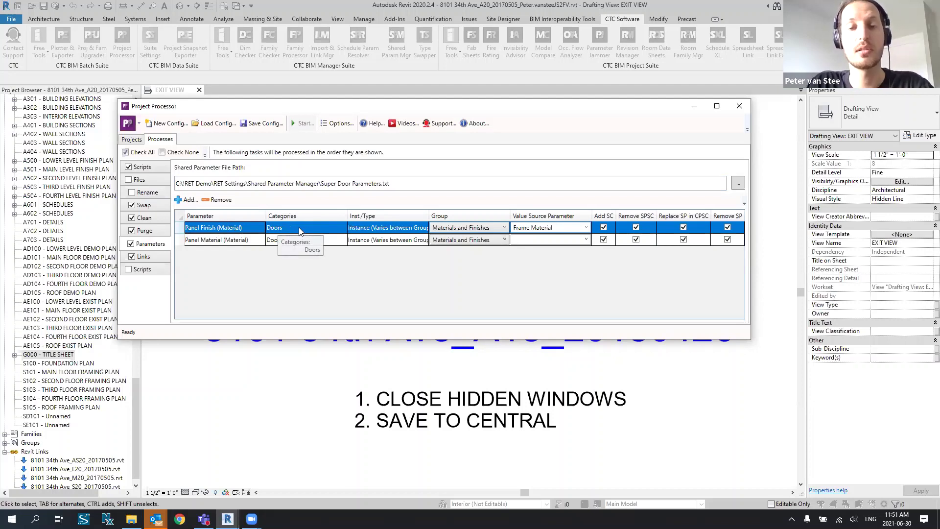
- Examine the Panel Finish (Material) rule's instance setting, parameter group, value source parameter and shared parameter options
{"action": "left_click", "coordinate": [378, 229]}
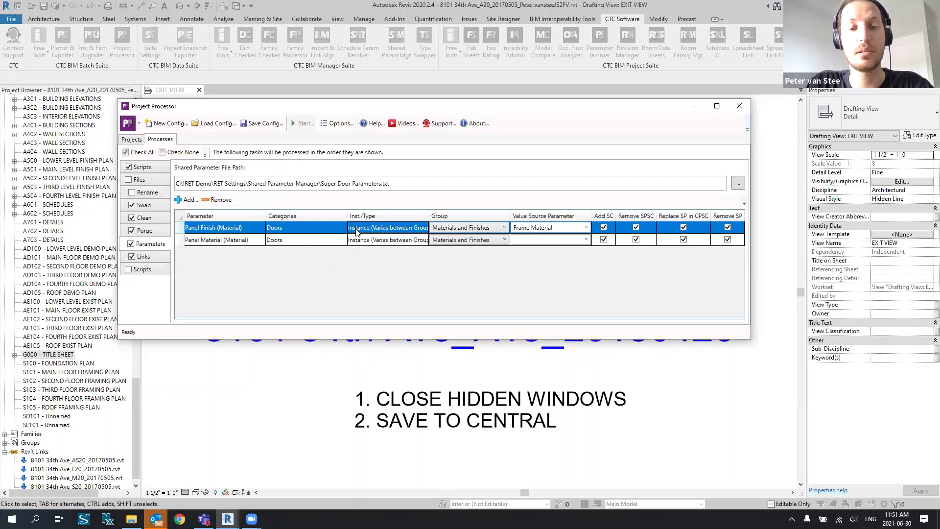
{"action": "left_click", "coordinate": [573, 228]}
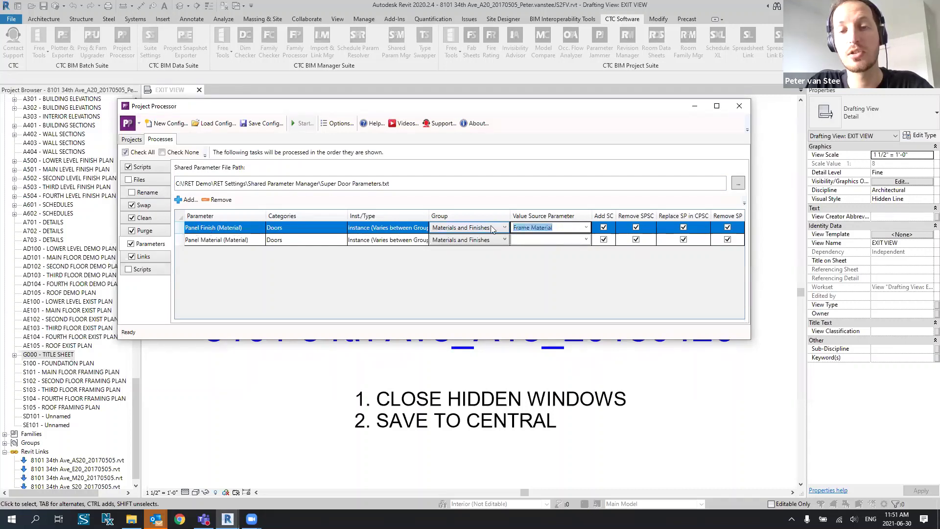
{"action": "left_click", "coordinate": [521, 227]}
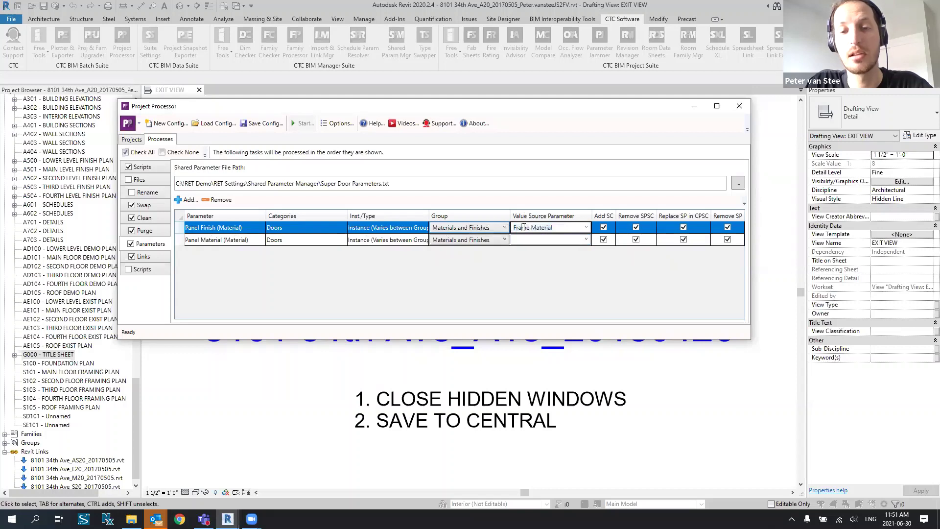
{"action": "triple_click", "coordinate": [534, 227]}
{"action": "left_click", "coordinate": [564, 224]}
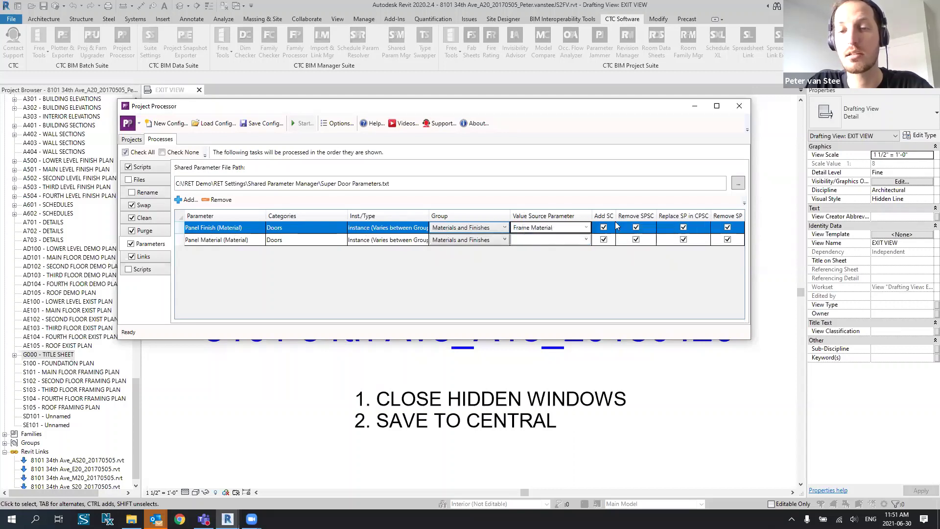
{"action": "left_click_drag", "start_coordinate": [615, 214], "coordinate": [619, 213]}
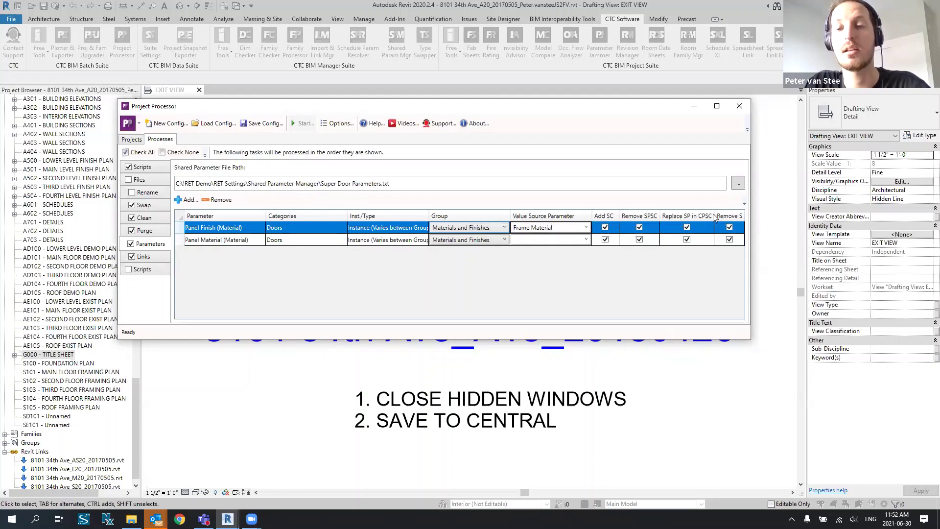
{"action": "left_click", "coordinate": [639, 226]}
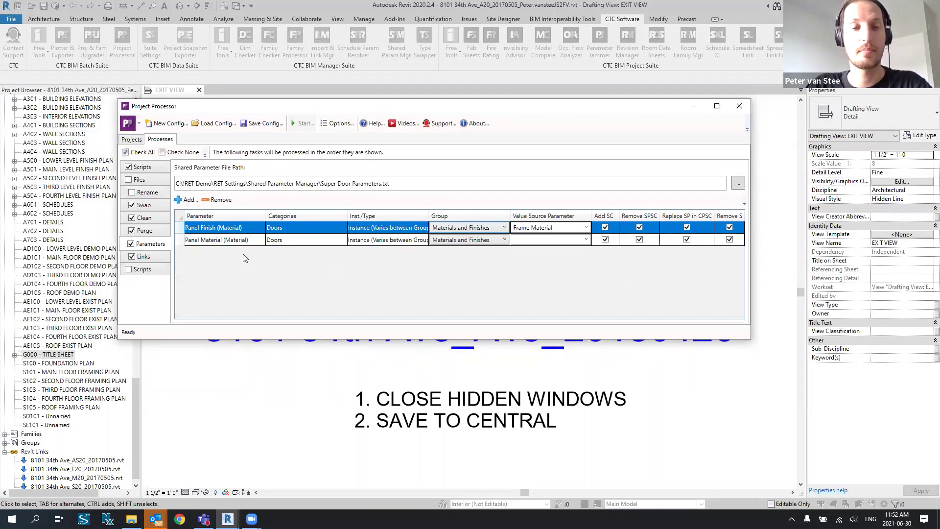
- Show the Links rules and the closing Scripts list, and exclude the opening Scripts and Swap processes from the run
{"action": "left_click", "coordinate": [153, 257]}
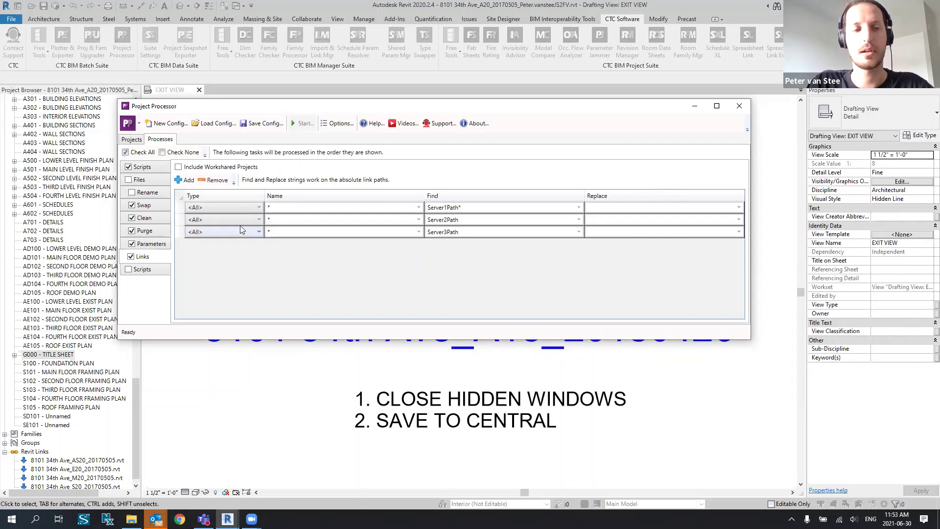
{"action": "left_click", "coordinate": [147, 271]}
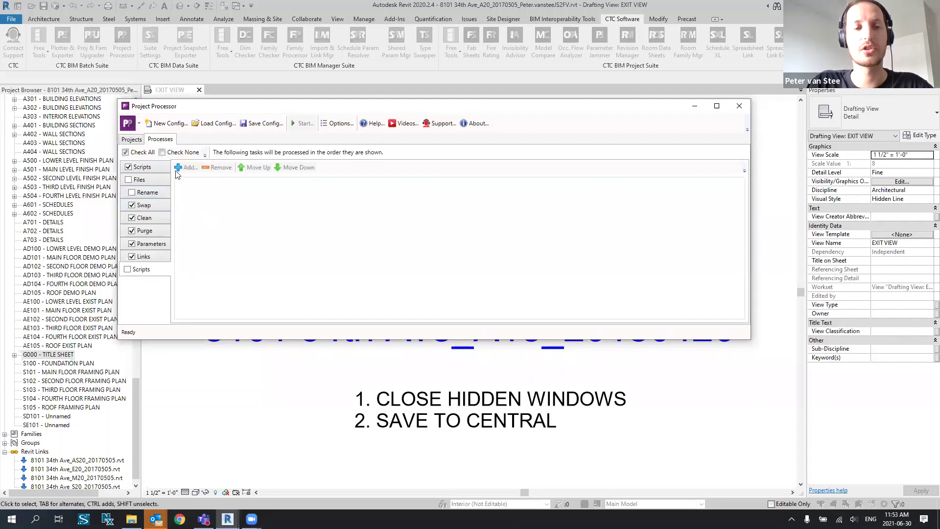
{"action": "left_click", "coordinate": [128, 167]}
{"action": "left_click", "coordinate": [132, 205]}
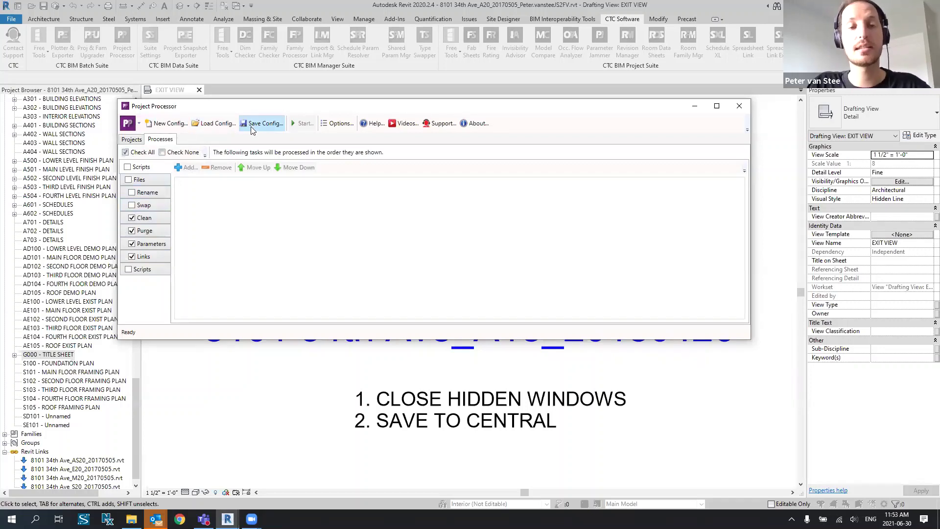
- Load the saved configuration from the Project Processor folder within RET Settings
{"action": "left_click", "coordinate": [214, 126]}
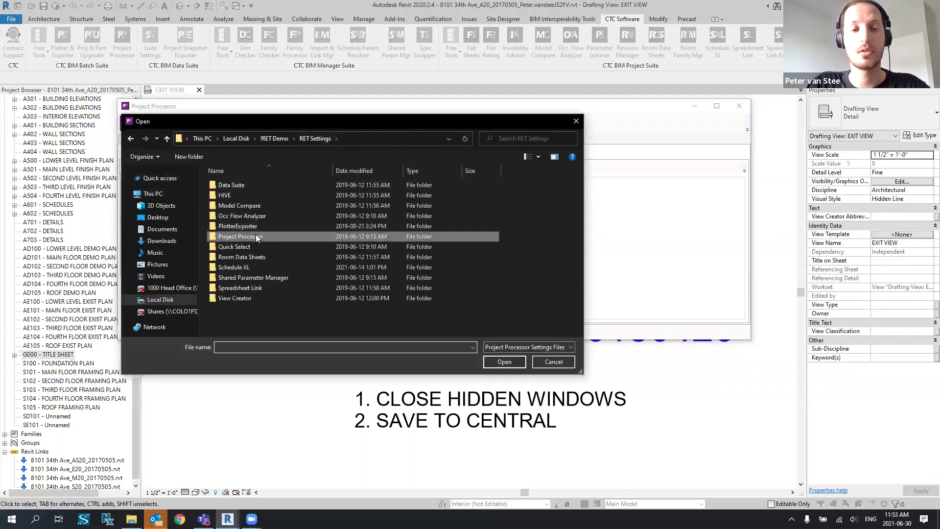
{"action": "double_click", "coordinate": [240, 236]}
{"action": "left_click", "coordinate": [230, 185]}
{"action": "left_click", "coordinate": [505, 362]}
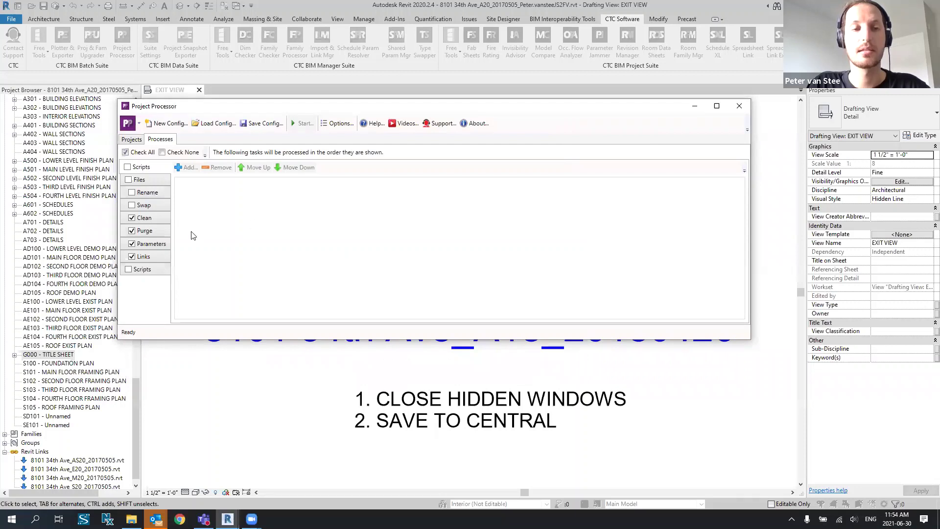
- Review the Clean process's material rules and the categories included in the Purge process
{"action": "left_click", "coordinate": [159, 219]}
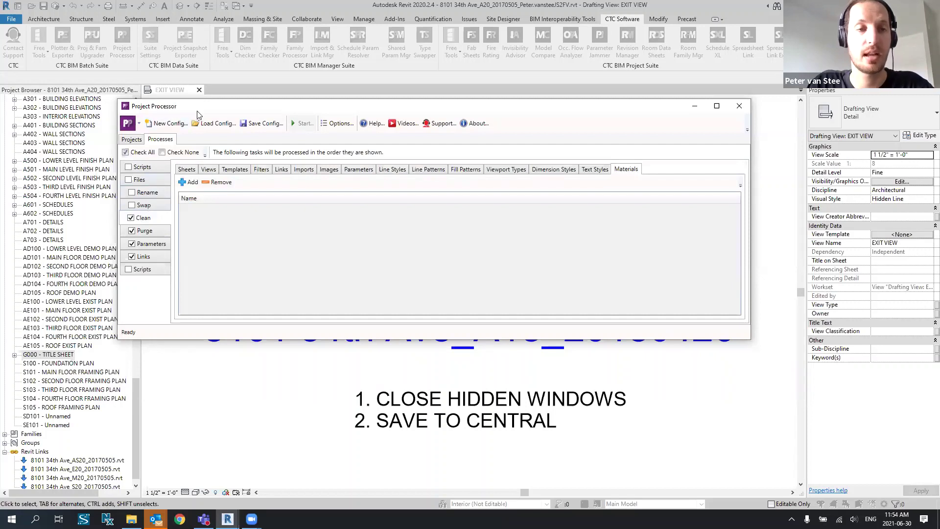
{"action": "left_click_drag", "start_coordinate": [241, 105], "coordinate": [280, 112]}
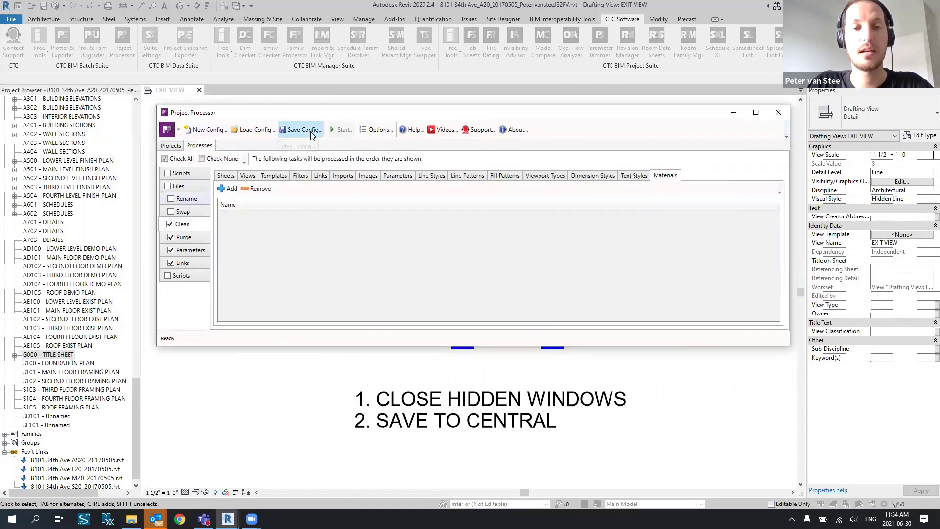
{"action": "left_click", "coordinate": [191, 225]}
{"action": "mouse_move", "coordinate": [343, 135]}
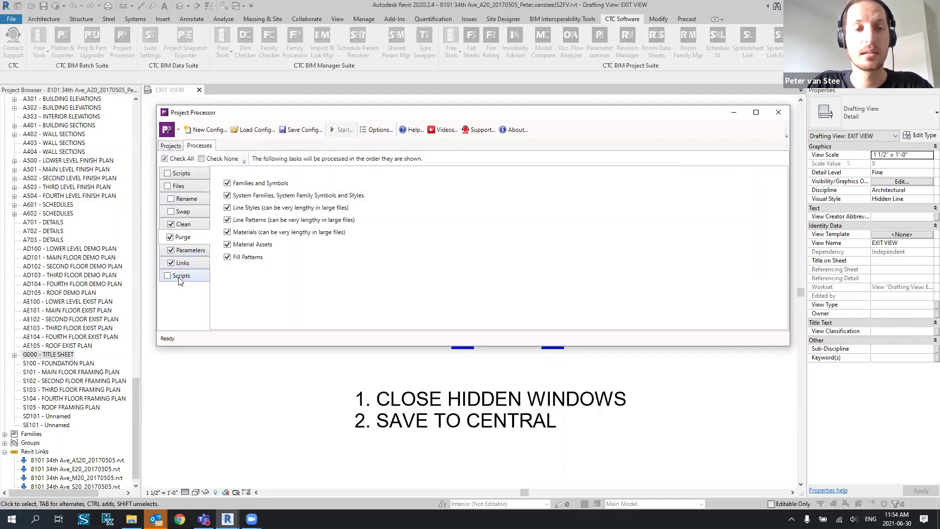
- Exclude the Parameters process, try to run the batch, and close the event log
{"action": "left_click", "coordinate": [191, 250]}
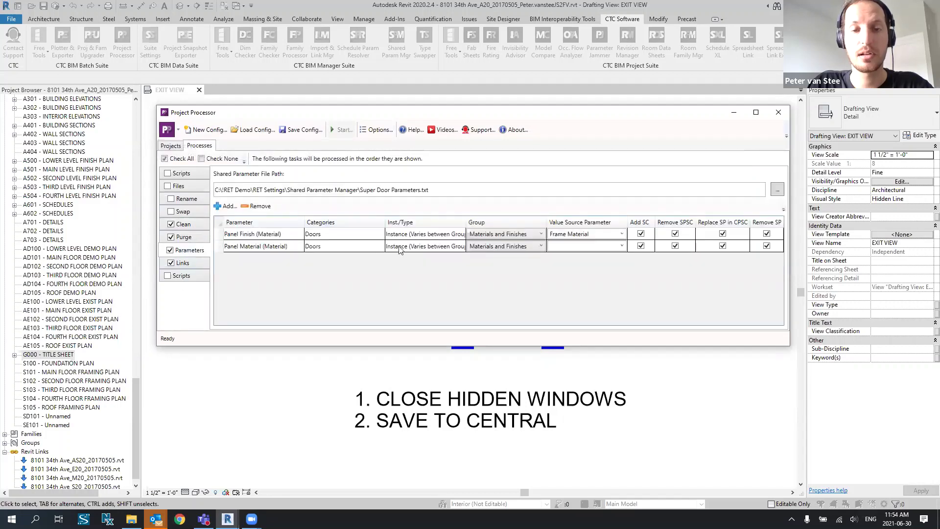
{"action": "left_click", "coordinate": [170, 250]}
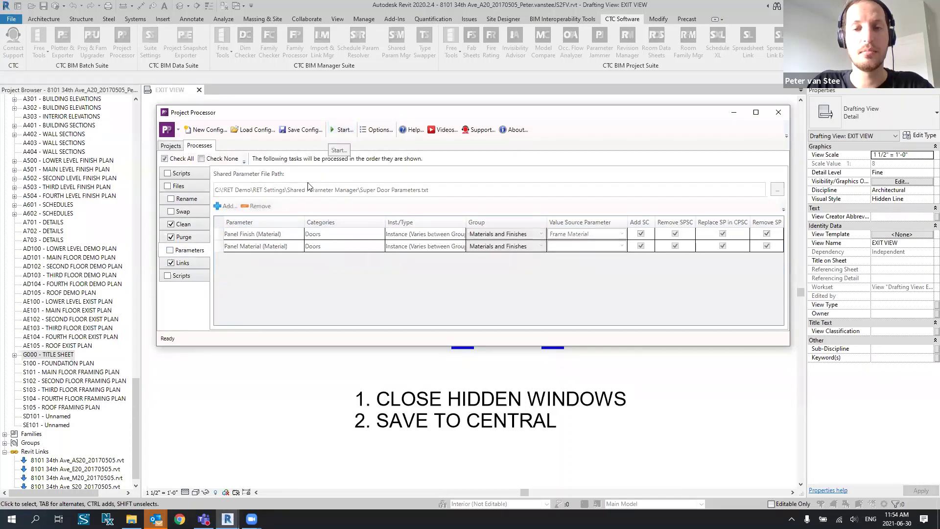
{"action": "left_click", "coordinate": [344, 132]}
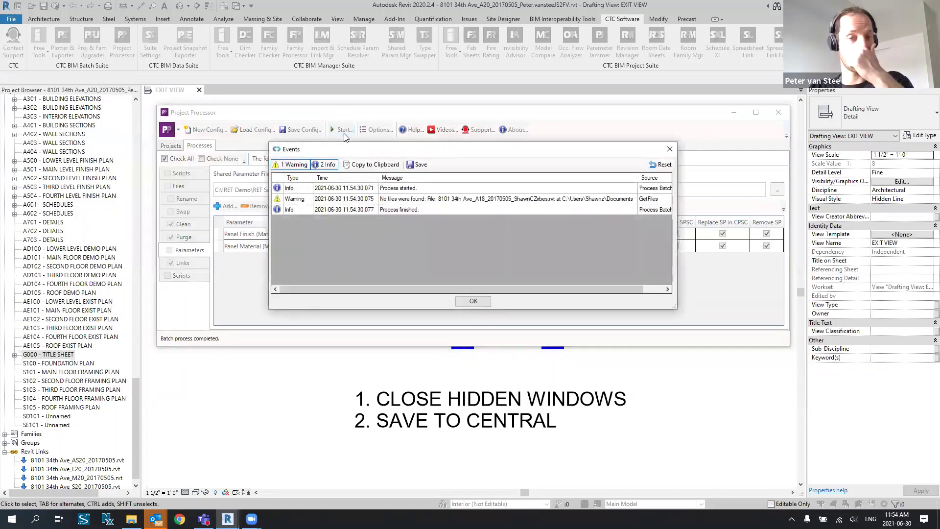
{"action": "left_click", "coordinate": [465, 302]}
- Add the open project to the list of projects to process and deactivate the existing A18 project file
{"action": "left_click", "coordinate": [170, 146]}
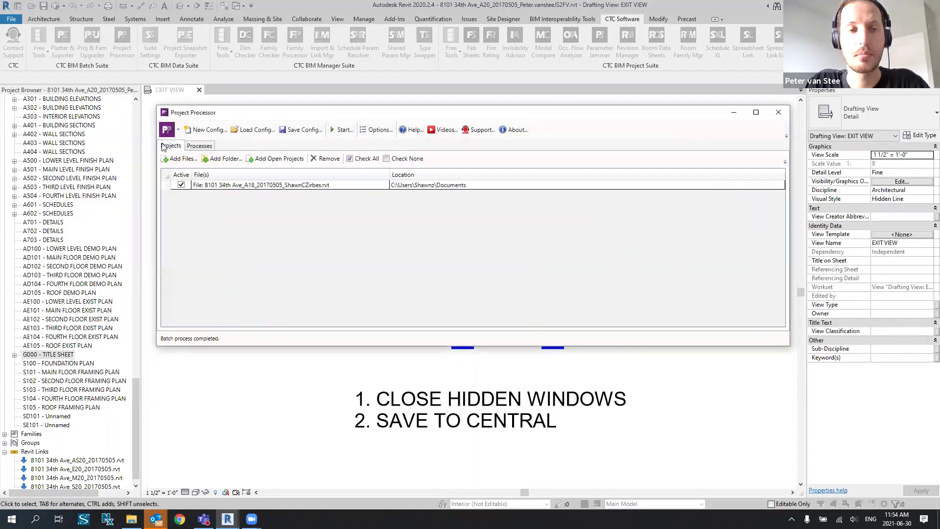
{"action": "left_click", "coordinate": [297, 187]}
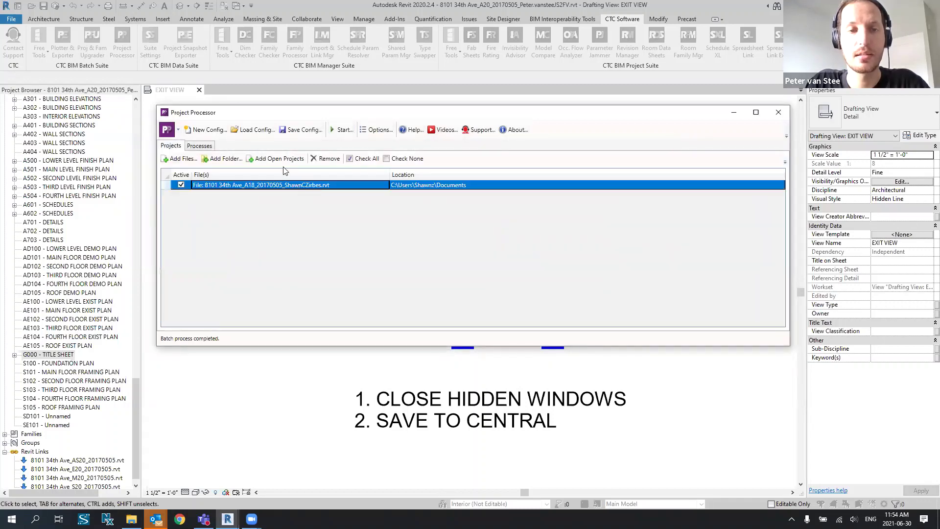
{"action": "left_click", "coordinate": [268, 158]}
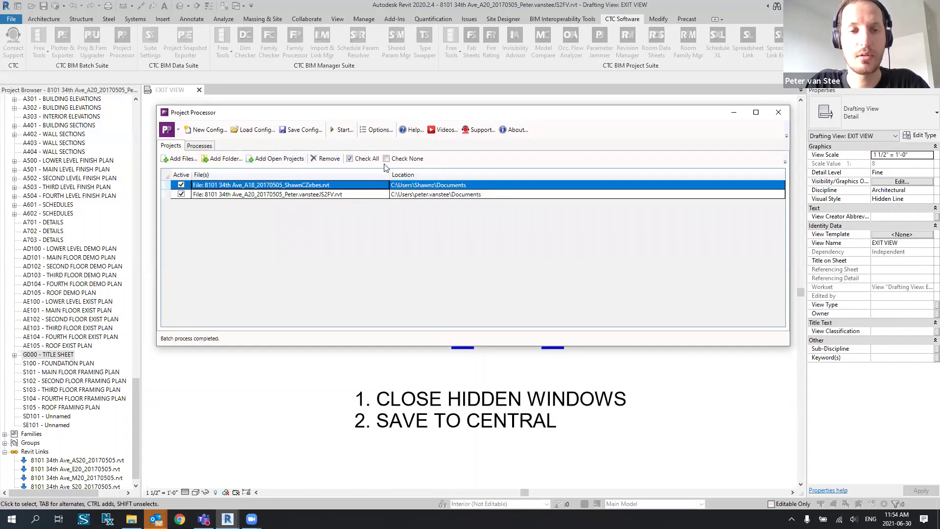
{"action": "left_click", "coordinate": [180, 185]}
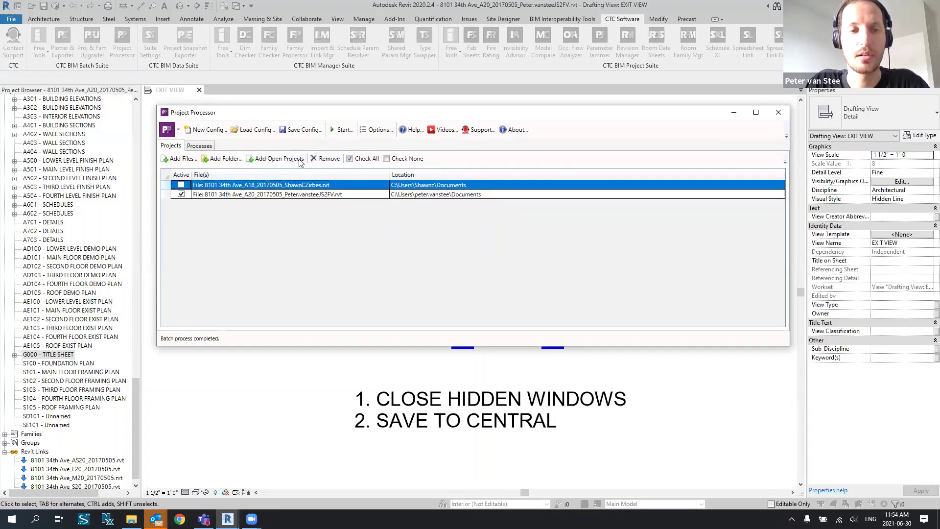
- Run the batch with the Clean, Purge and Links processes, agreeing to continue on the already open project
{"action": "left_click", "coordinate": [200, 146]}
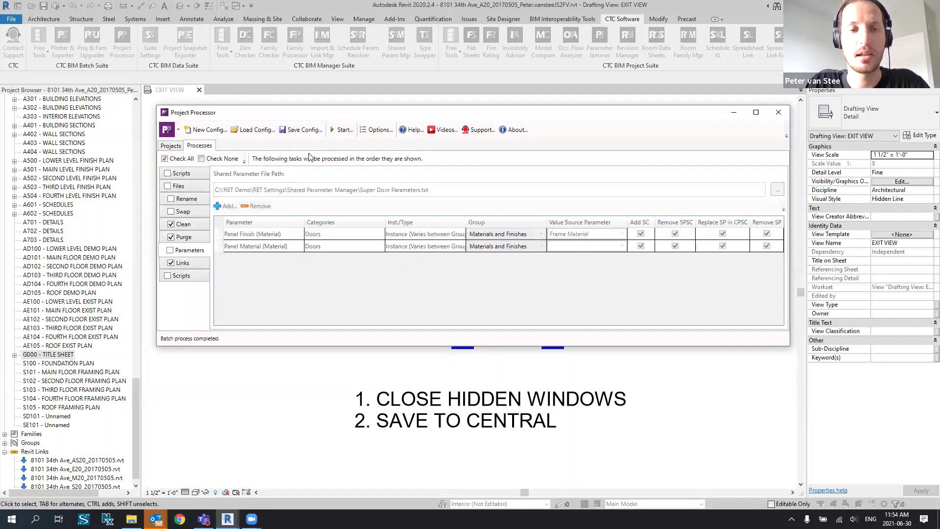
{"action": "left_click", "coordinate": [345, 130]}
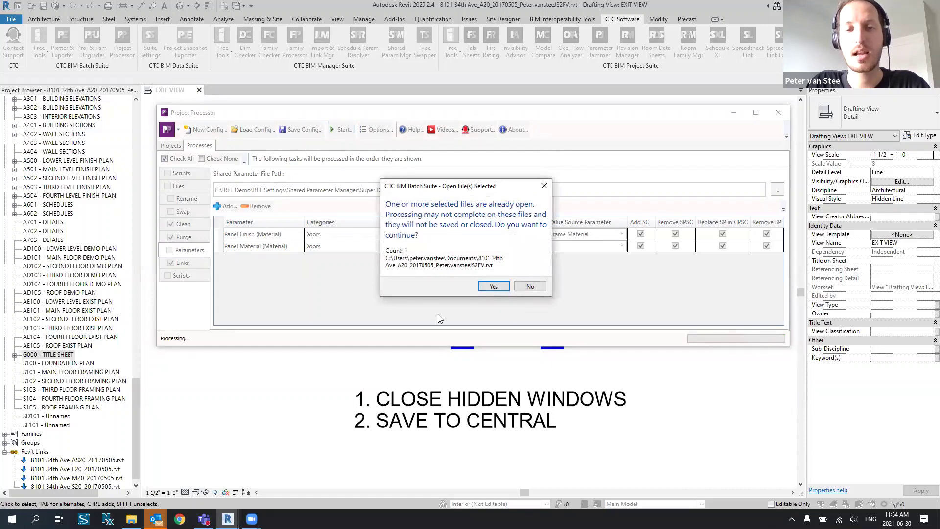
{"action": "left_click", "coordinate": [491, 286]}
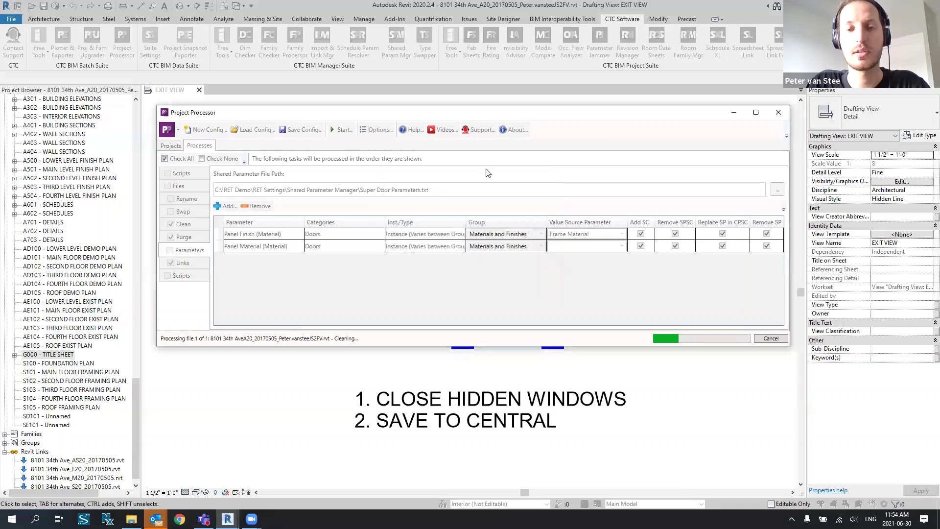
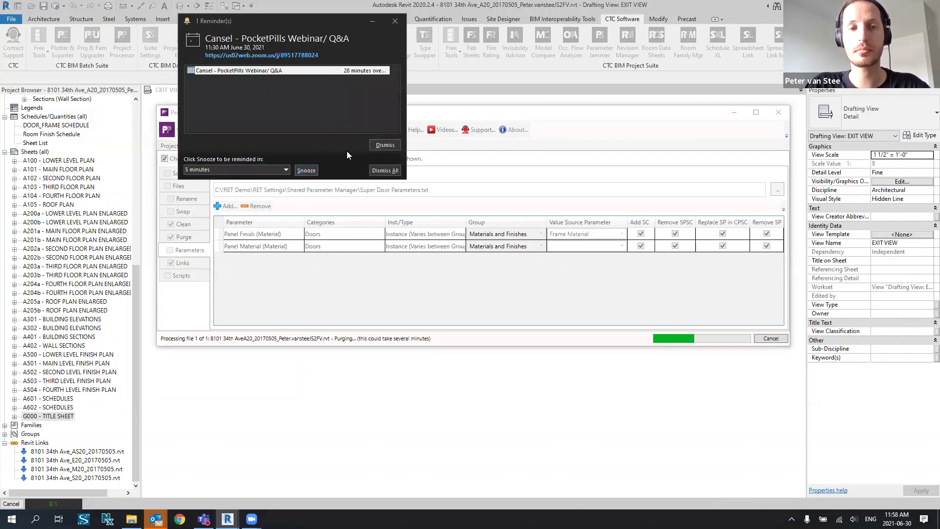
- Dismiss the webinar reminder and try to cancel the running purge of the project
{"action": "left_click", "coordinate": [383, 146]}
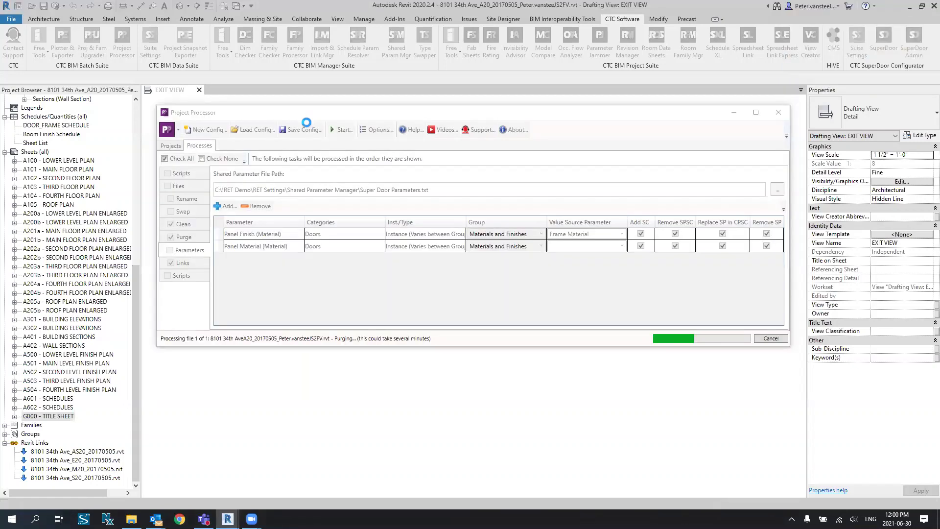
{"action": "left_click", "coordinate": [772, 340]}
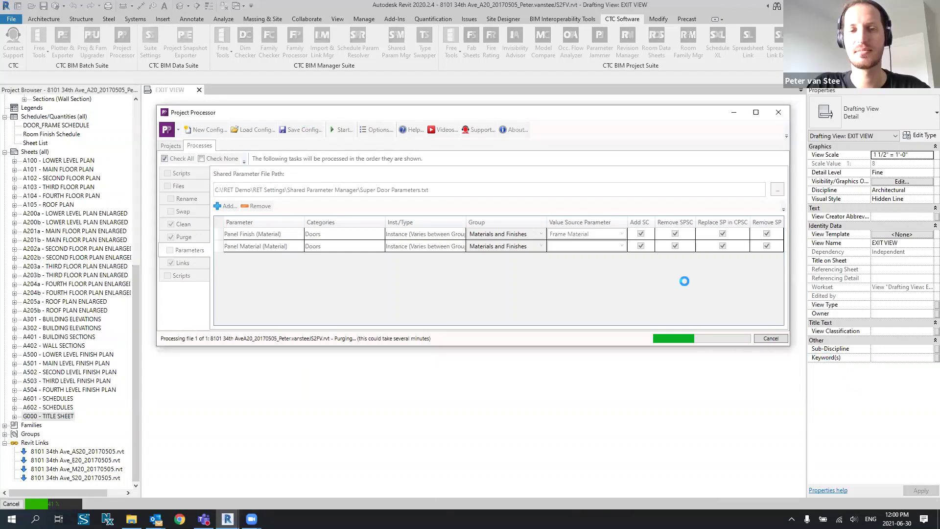
{"action": "left_click", "coordinate": [13, 504]}
{"action": "left_click", "coordinate": [494, 260]}
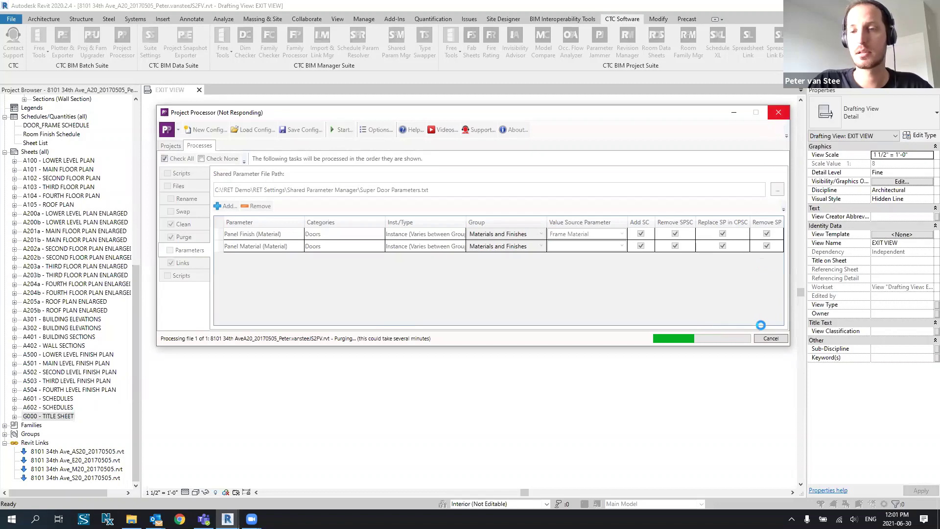
{"action": "left_click", "coordinate": [771, 339]}
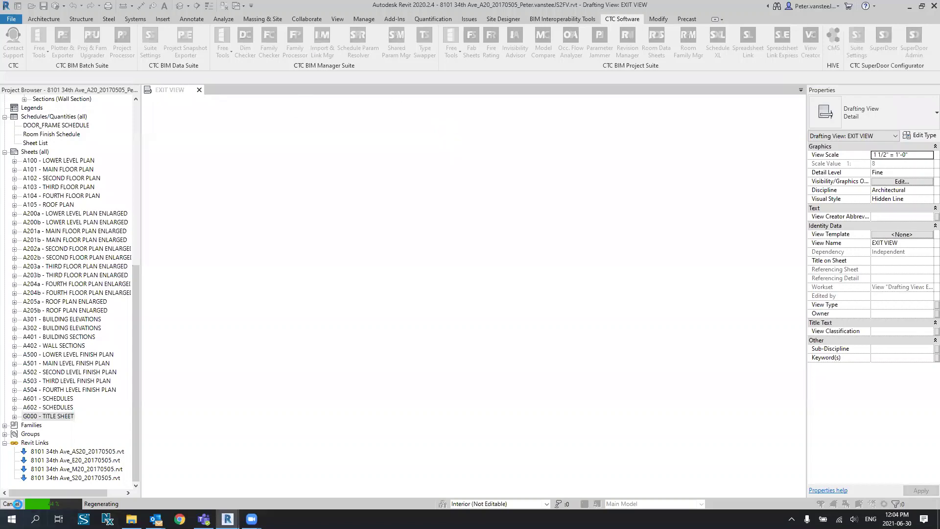
{"action": "left_click", "coordinate": [9, 503]}
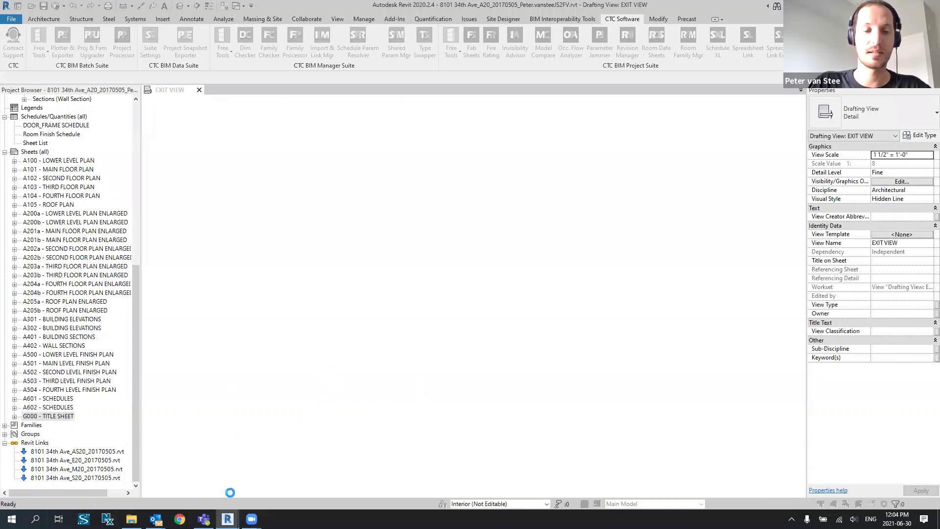
- Switch to the Zoom meeting window
{"action": "mouse_move", "coordinate": [227, 518]}
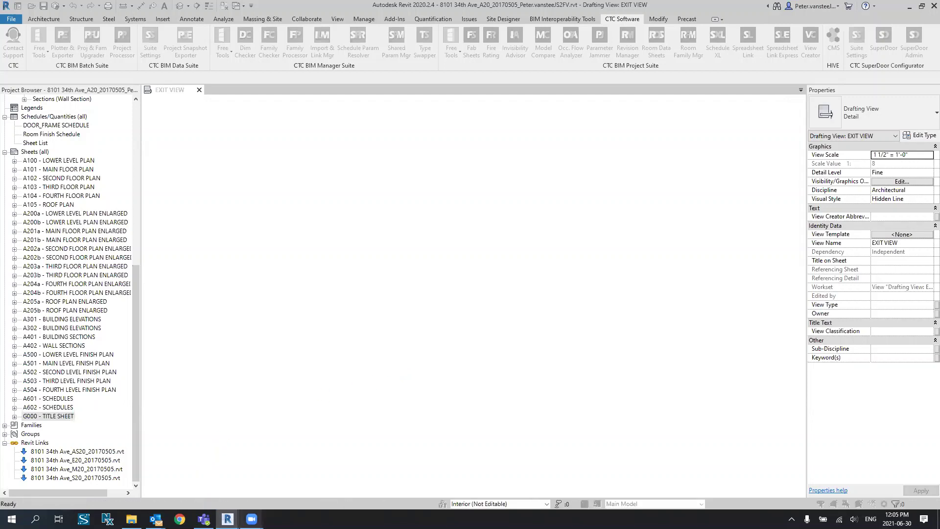
{"action": "mouse_move", "coordinate": [251, 518]}
{"action": "left_click", "coordinate": [277, 466]}
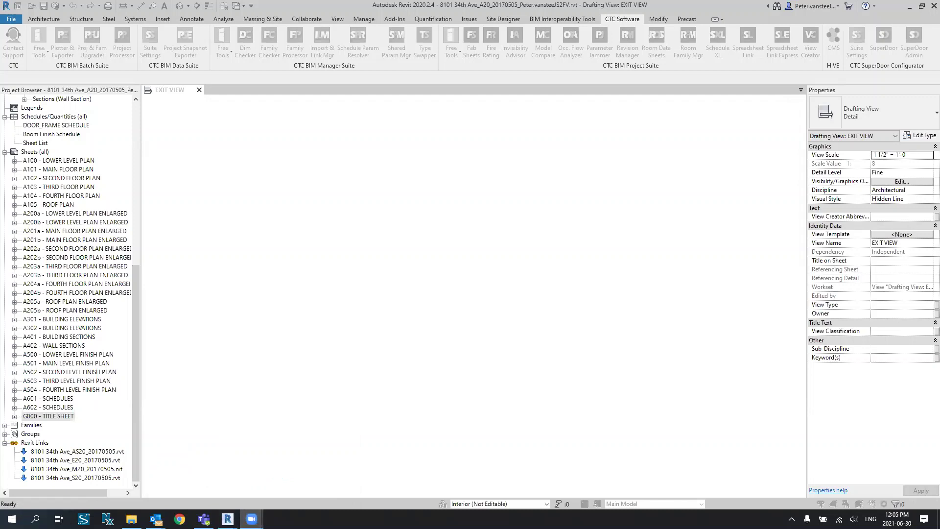